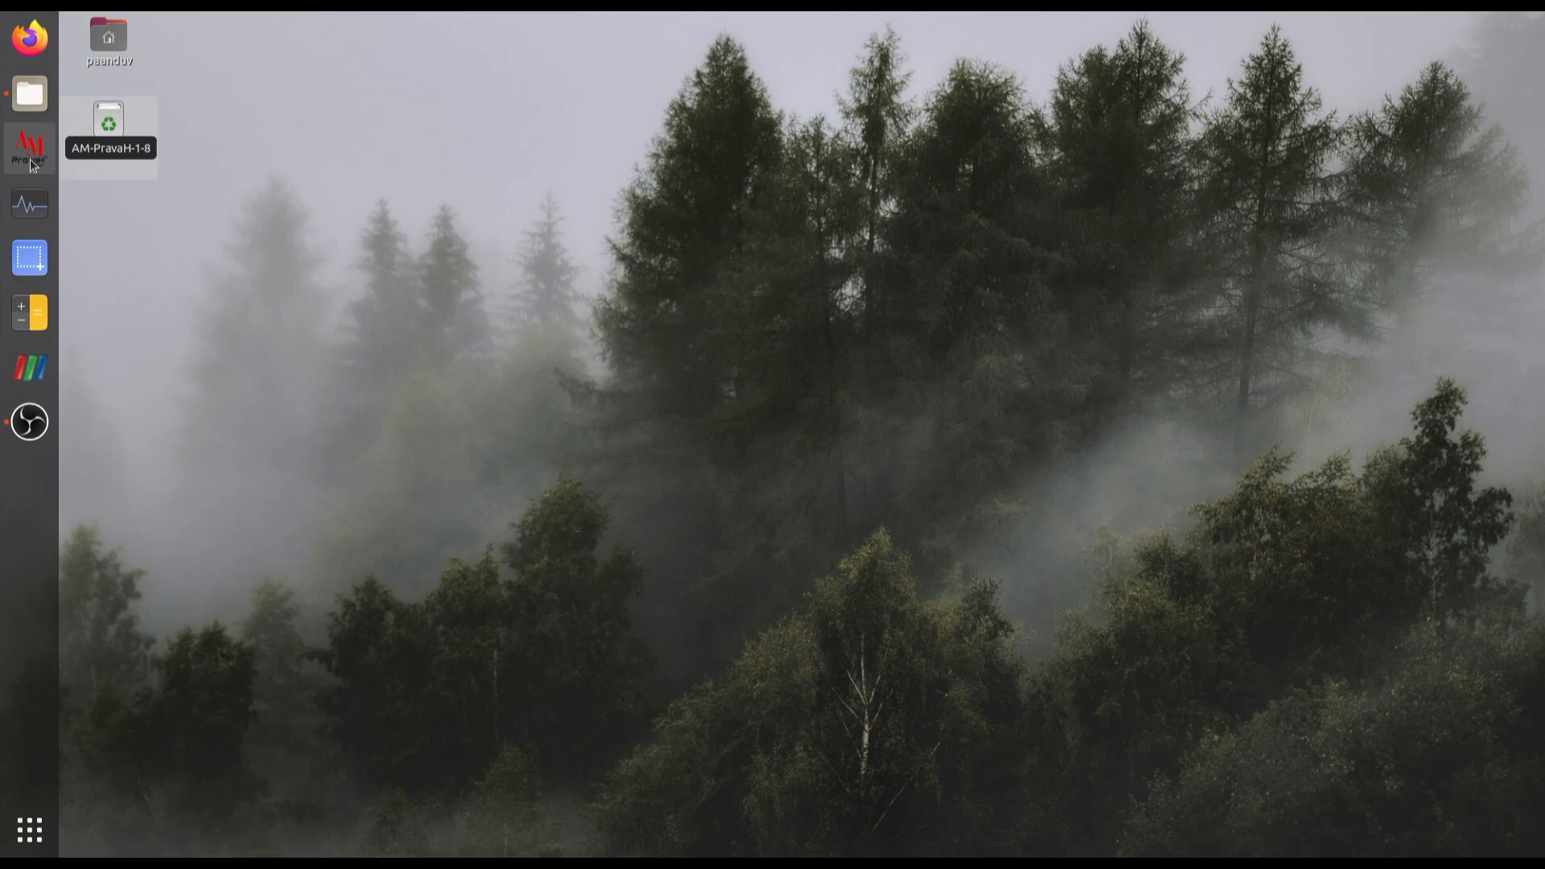
Launch AM PravaH and reposition its window on the desktop.
key("ctrl+alt+t")
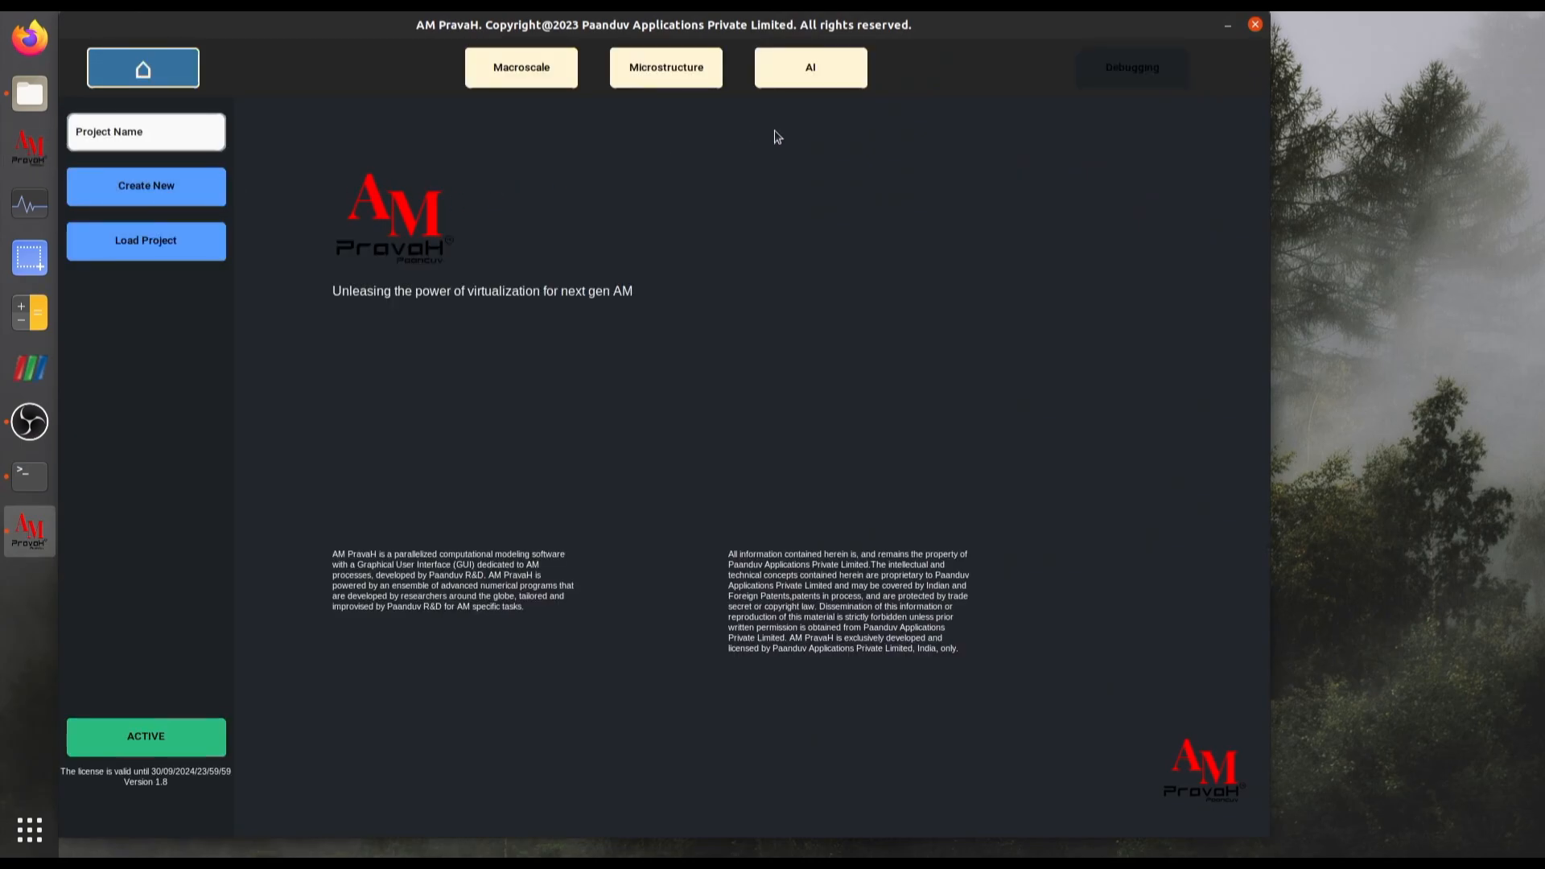
left_click_drag(868, 22, 932, 27)
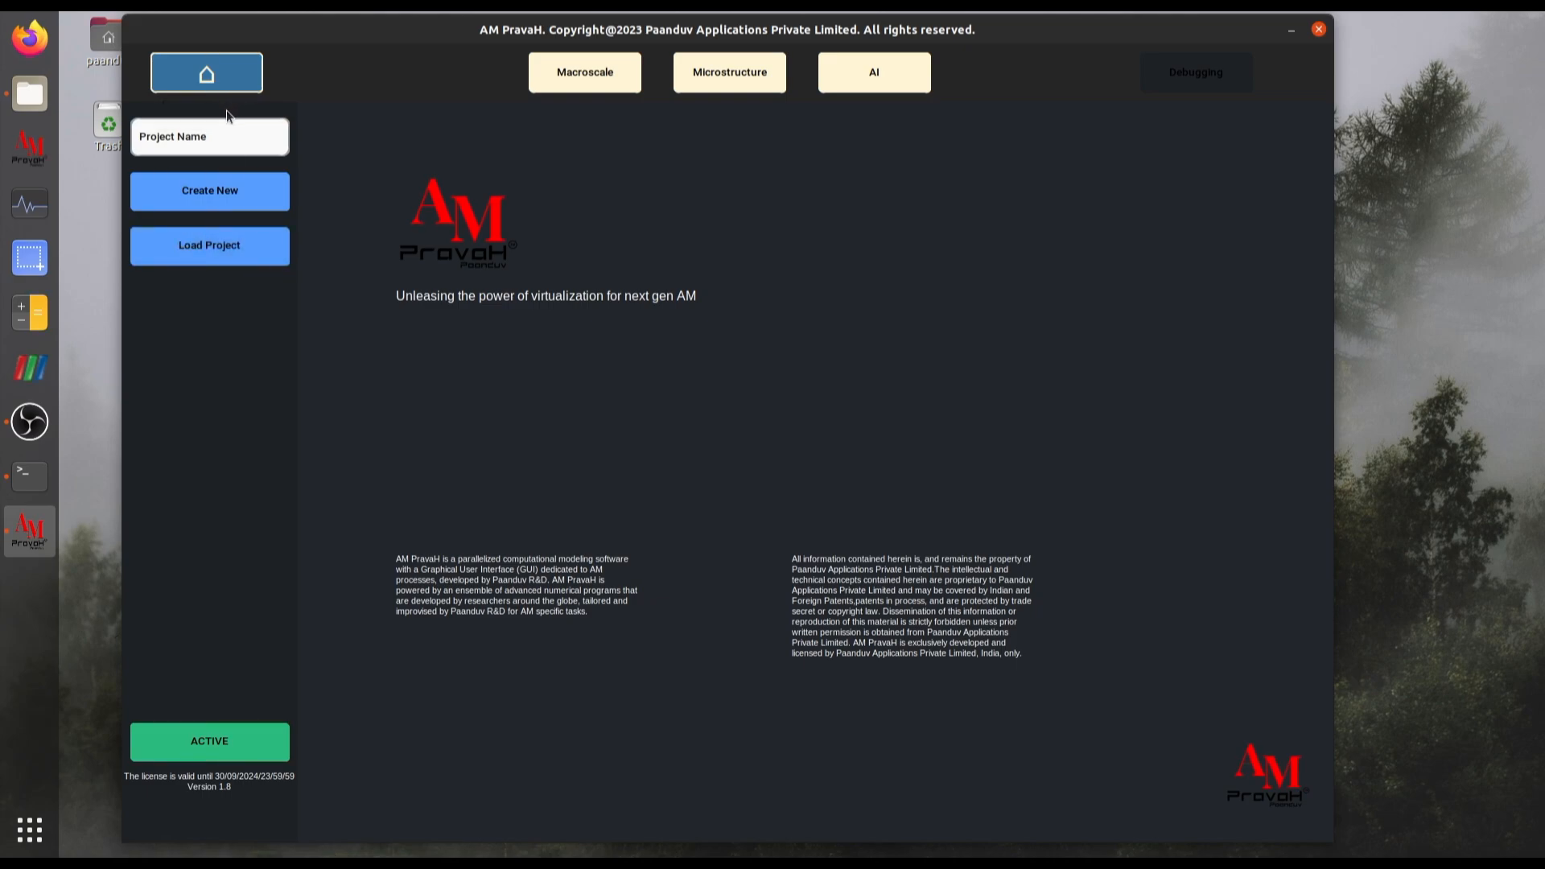
Create a new project named manya_amtest in the /home/paanduv/Documents directory.
double_click(208, 139)
left_click_drag(208, 139, 130, 139)
key("BackSpace")
type("manya_aq")
key("BackSpace")
type("mtest")
left_click(206, 212)
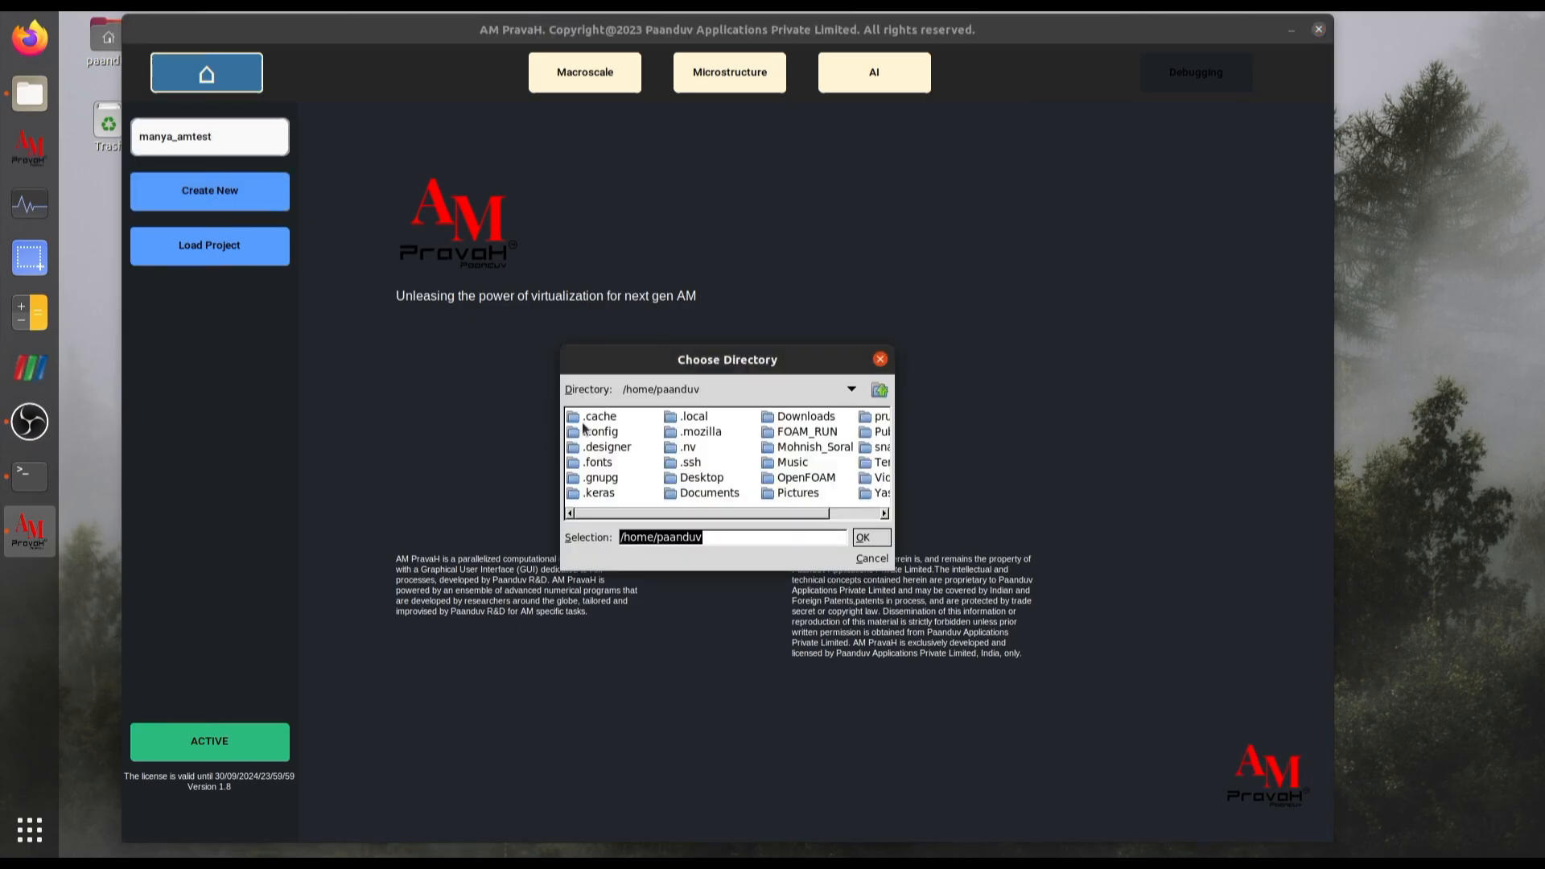
double_click(699, 494)
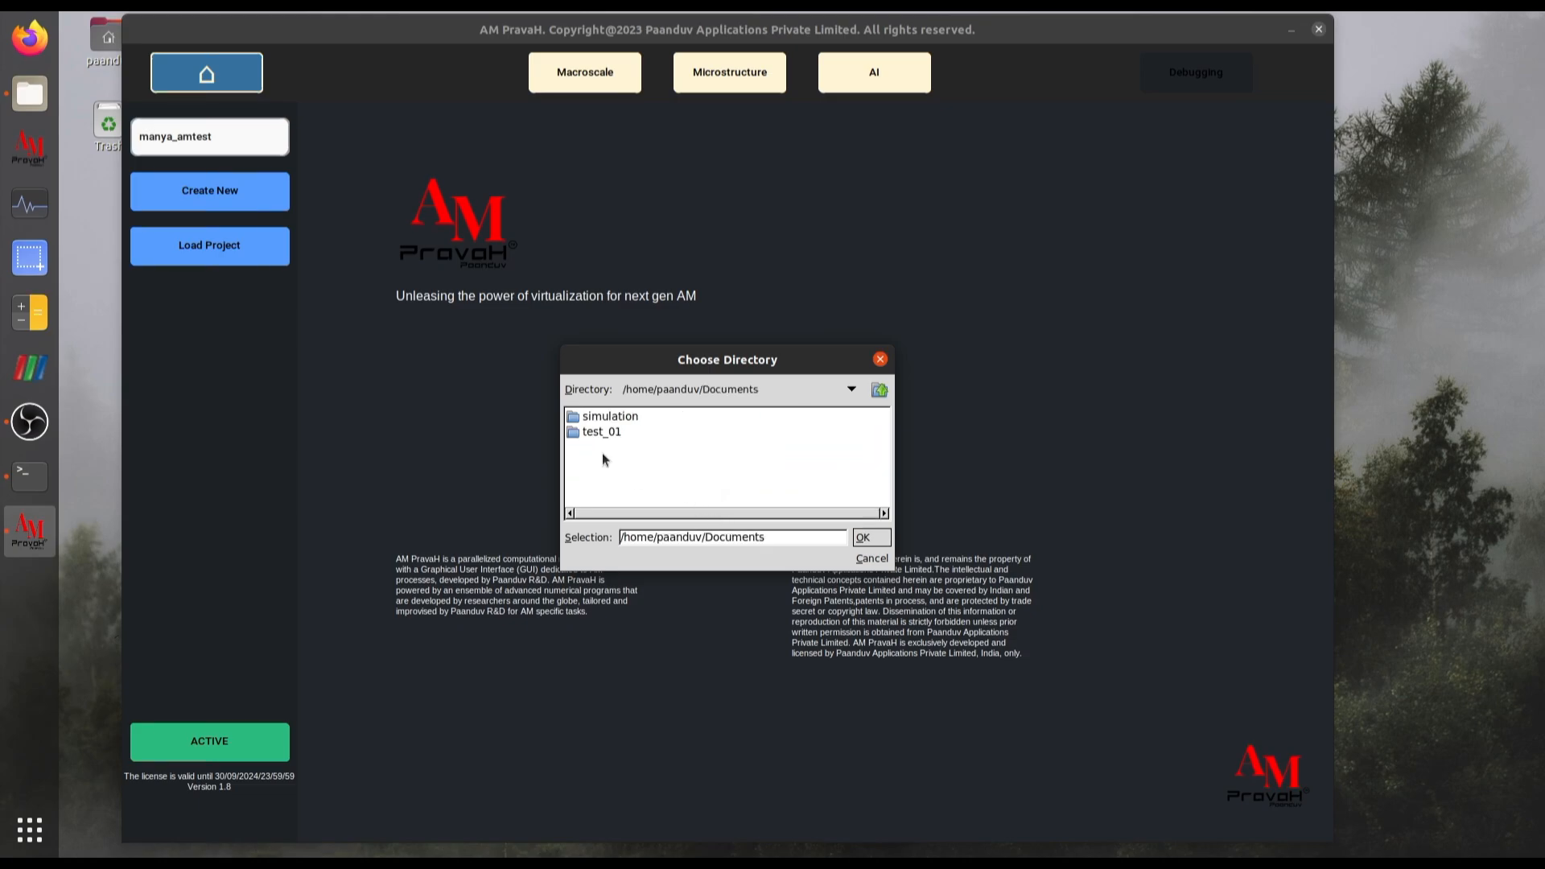
double_click(605, 432)
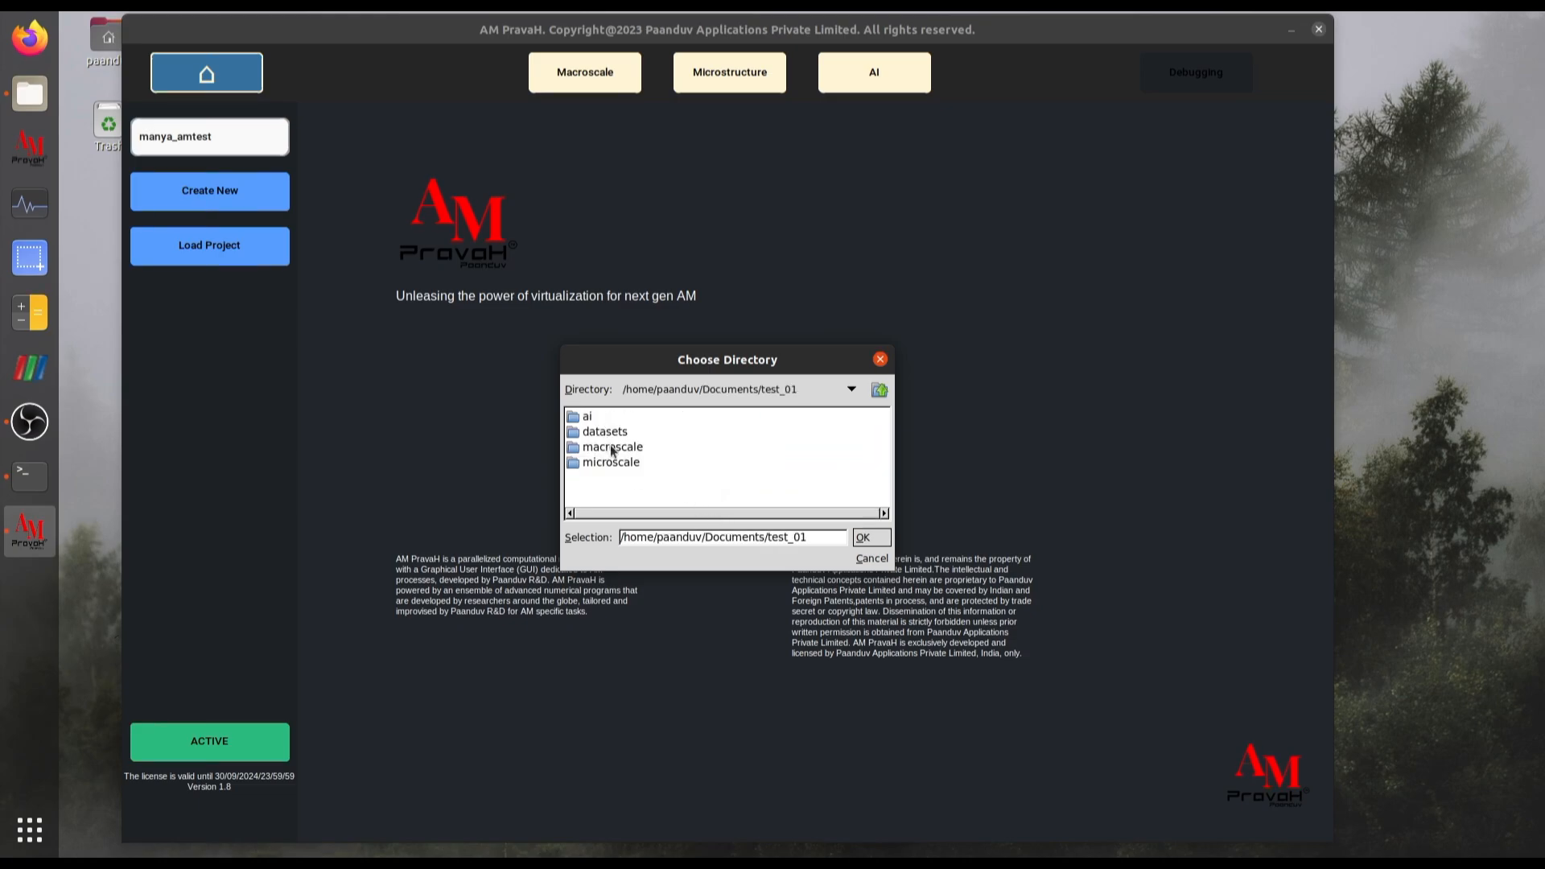
left_click(880, 391)
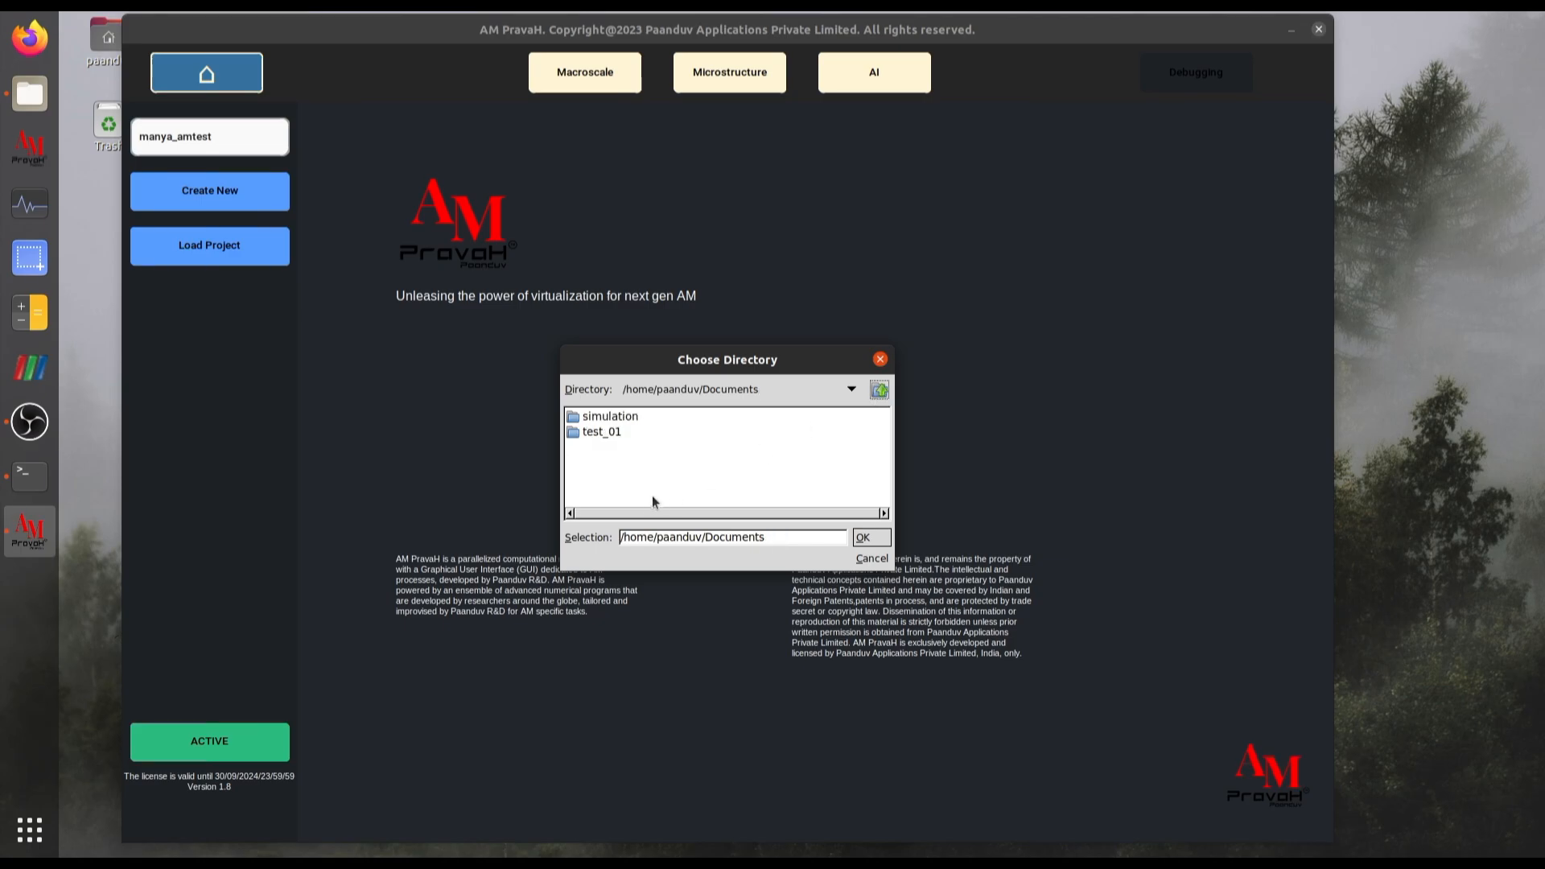
left_click(869, 540)
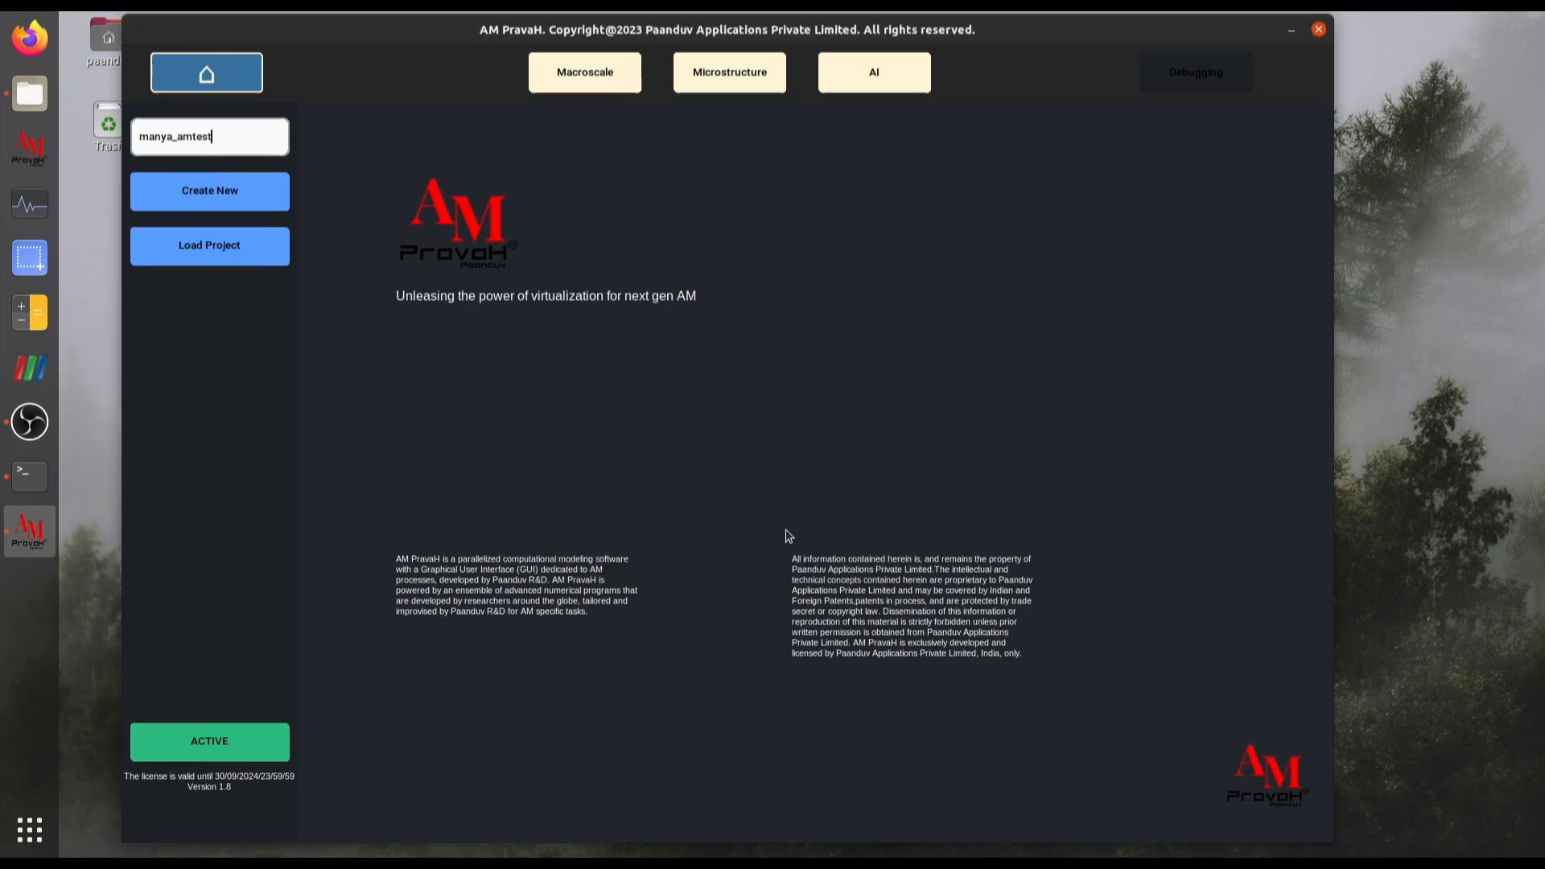
Review the alloy and shielding gas choices in the macroscale material settings and save them with TI6AL4V and ARGON.
left_click(592, 76)
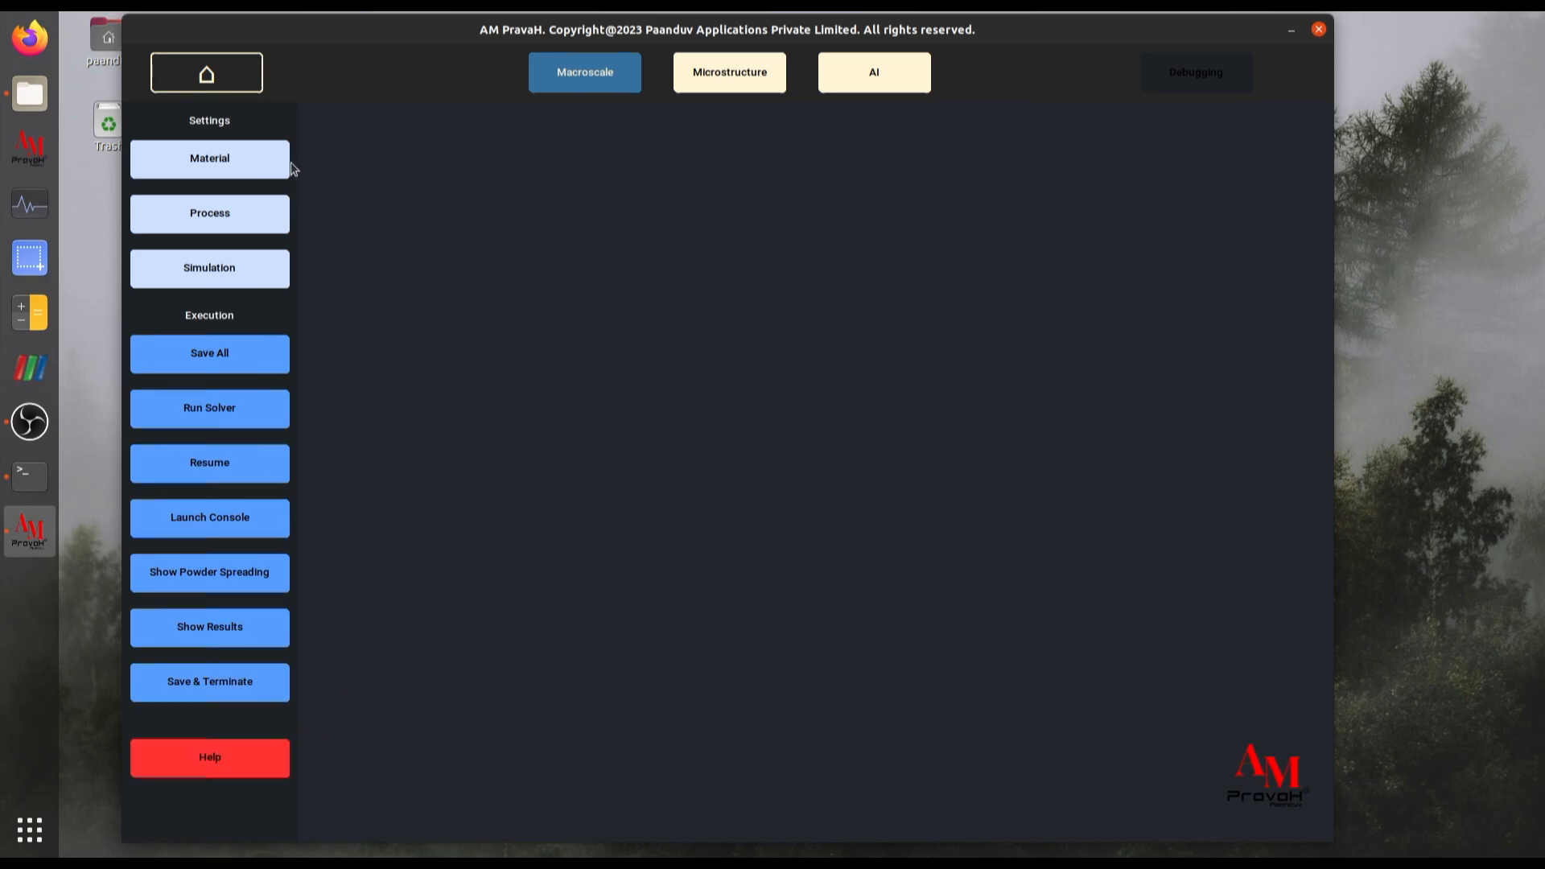
left_click(252, 165)
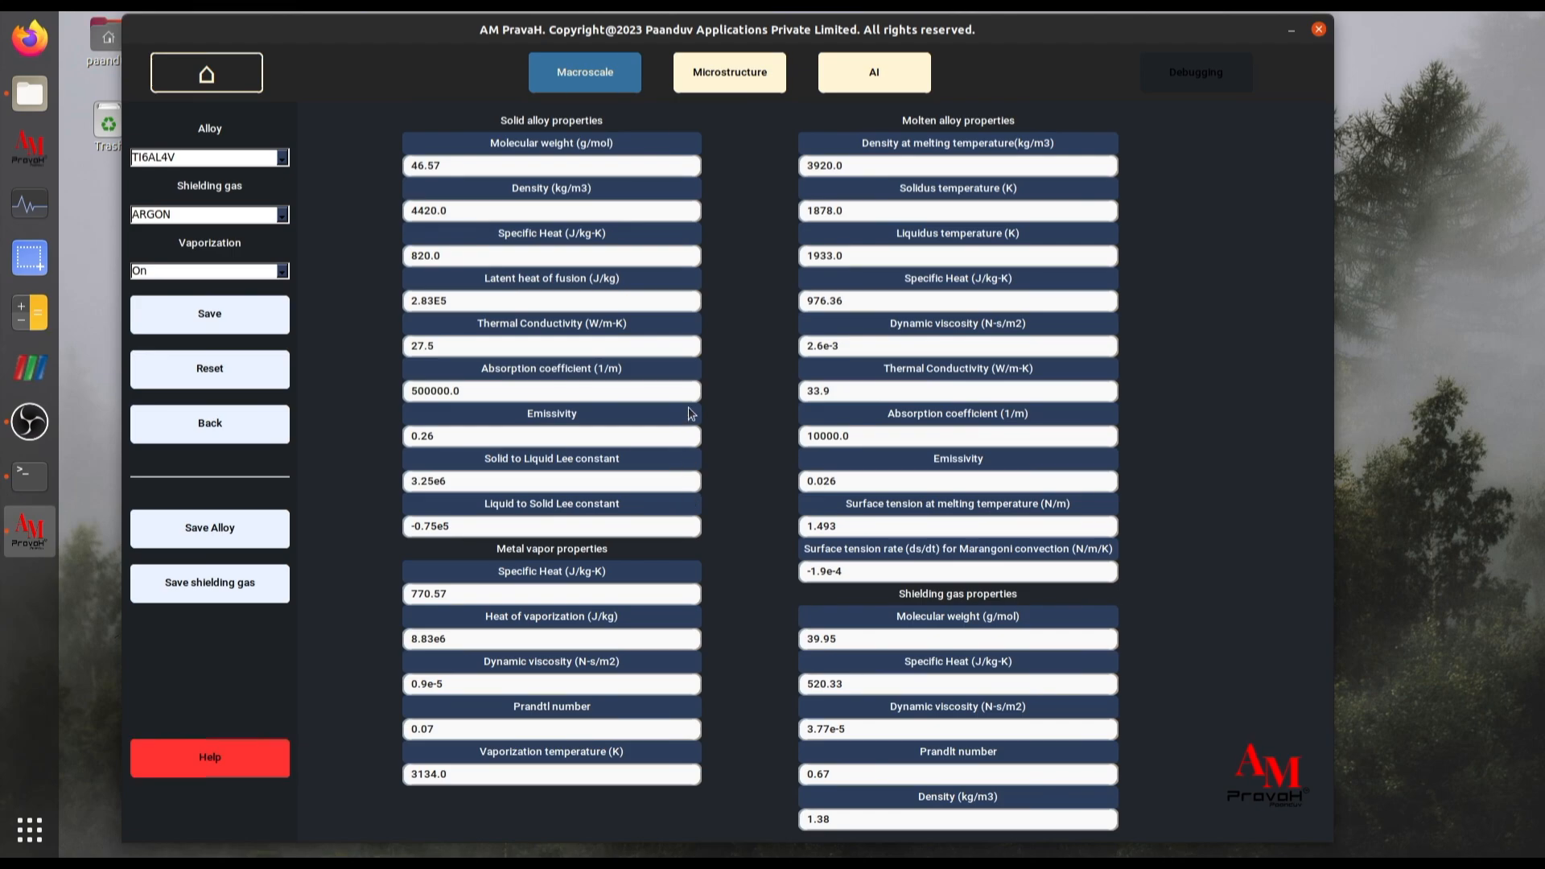
left_click(282, 158)
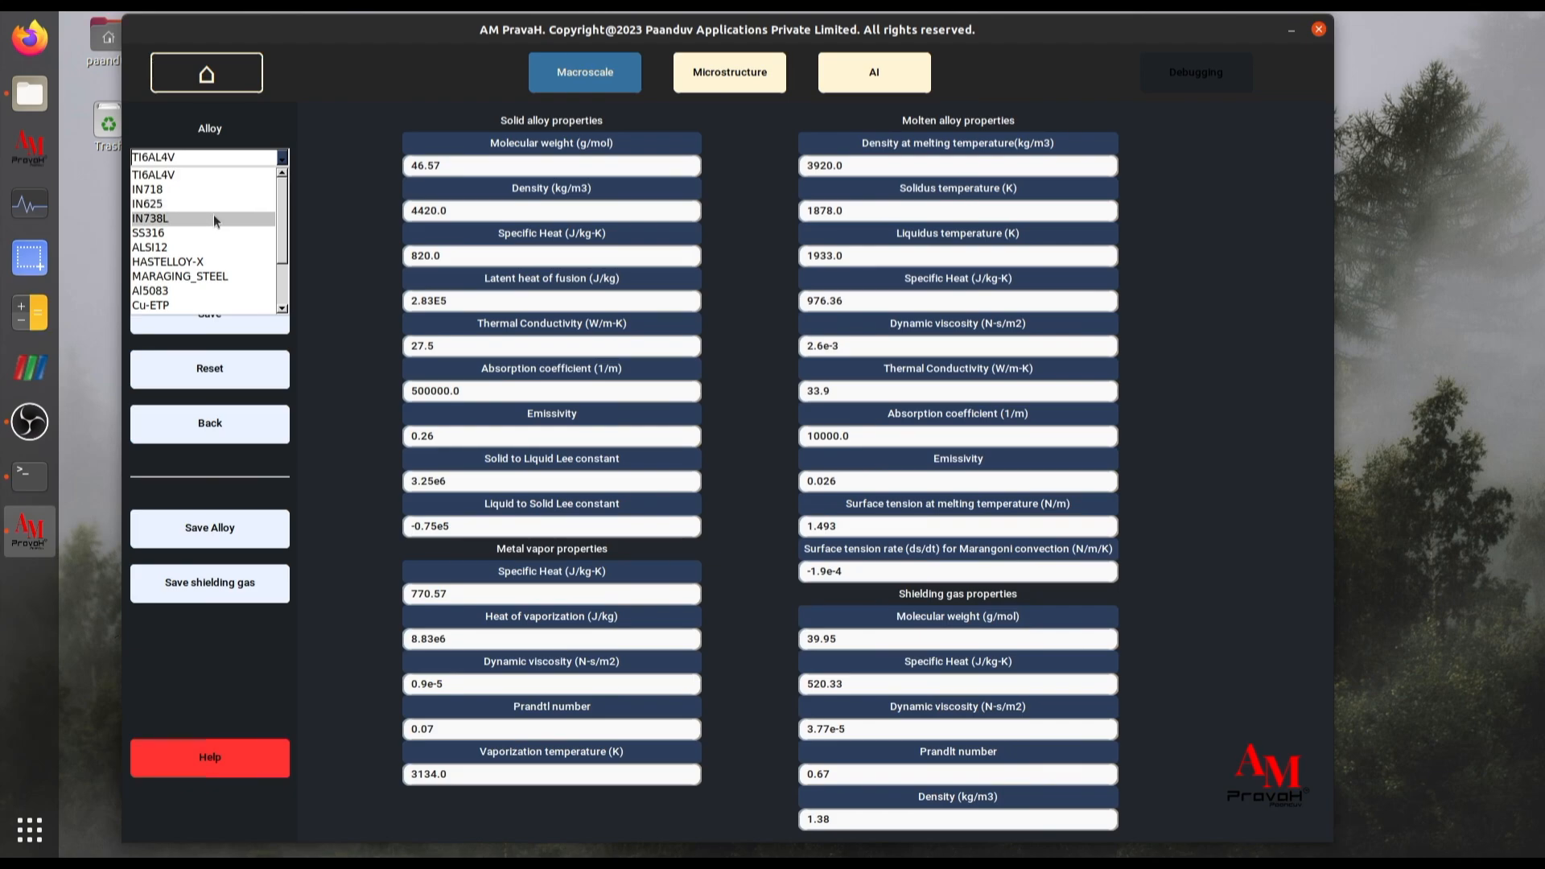
scroll(201, 241, "down", 3)
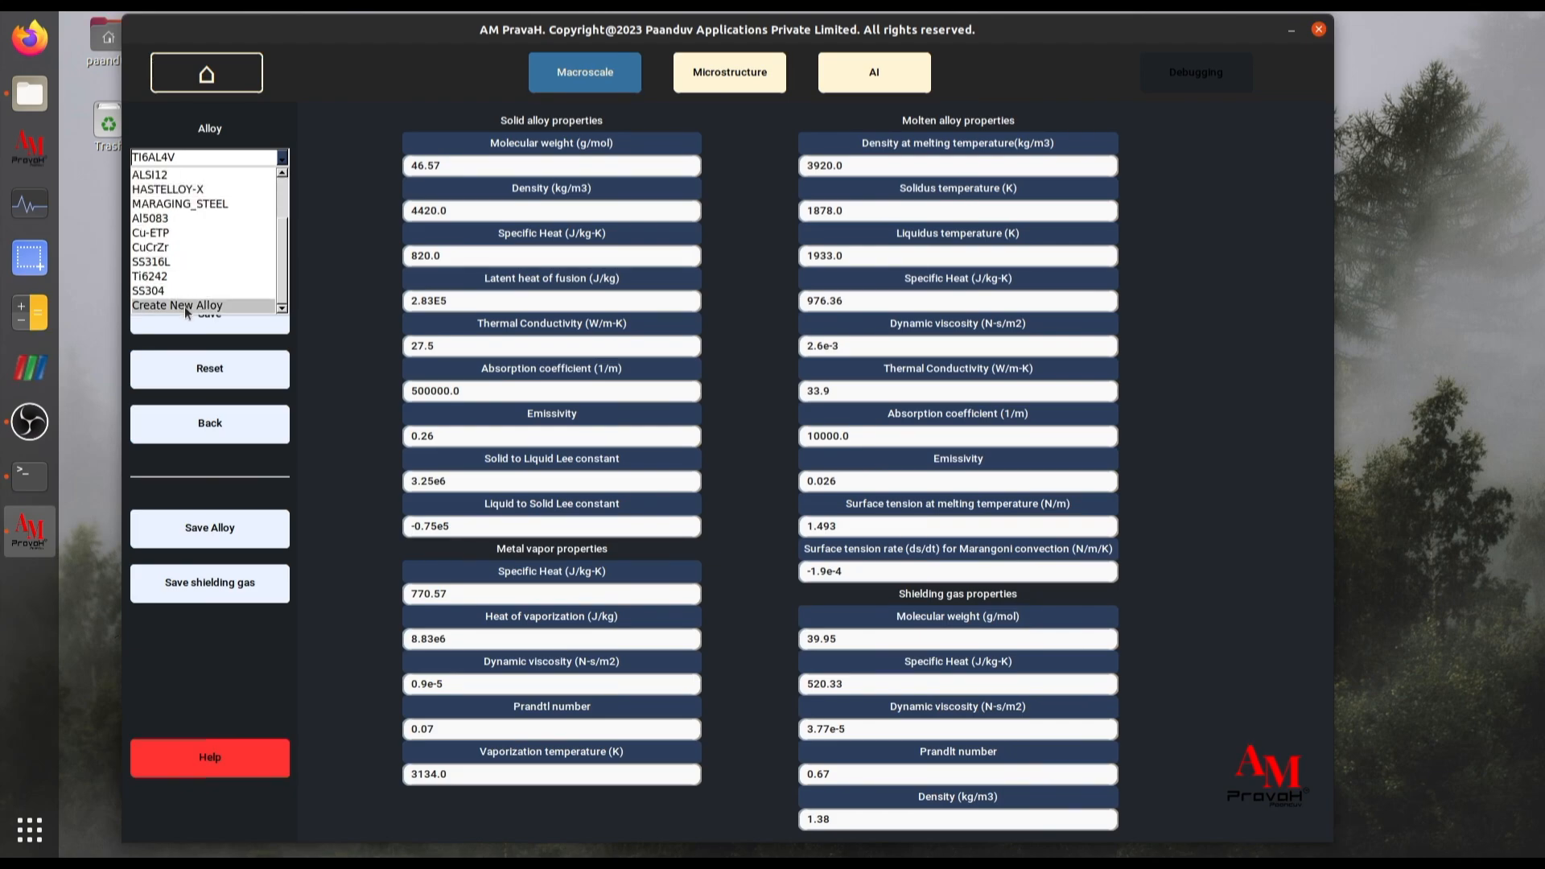
left_click(313, 318)
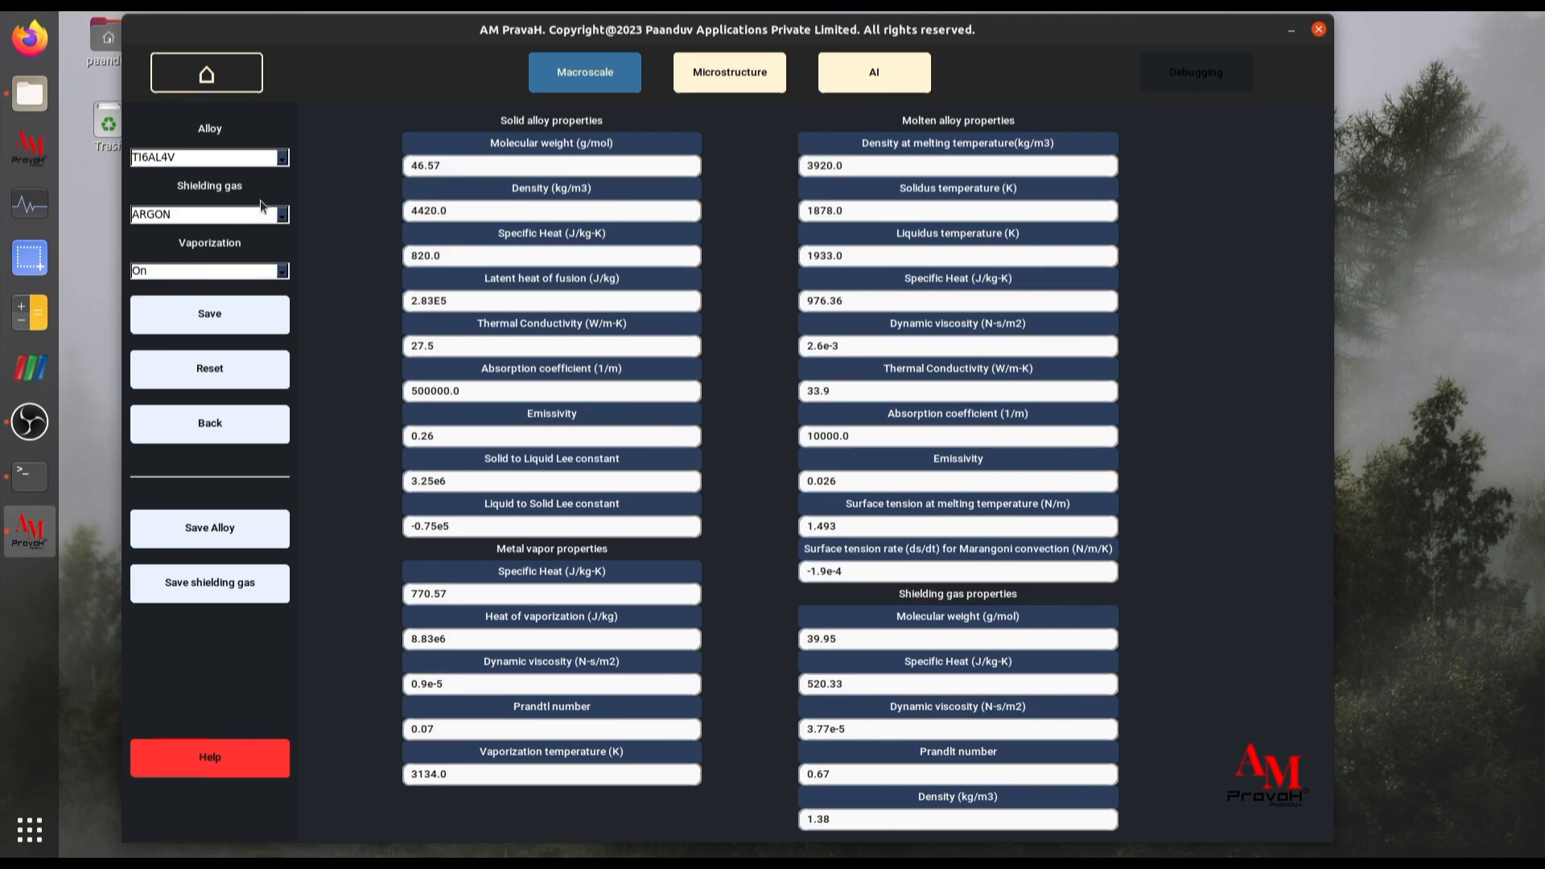
left_click(281, 215)
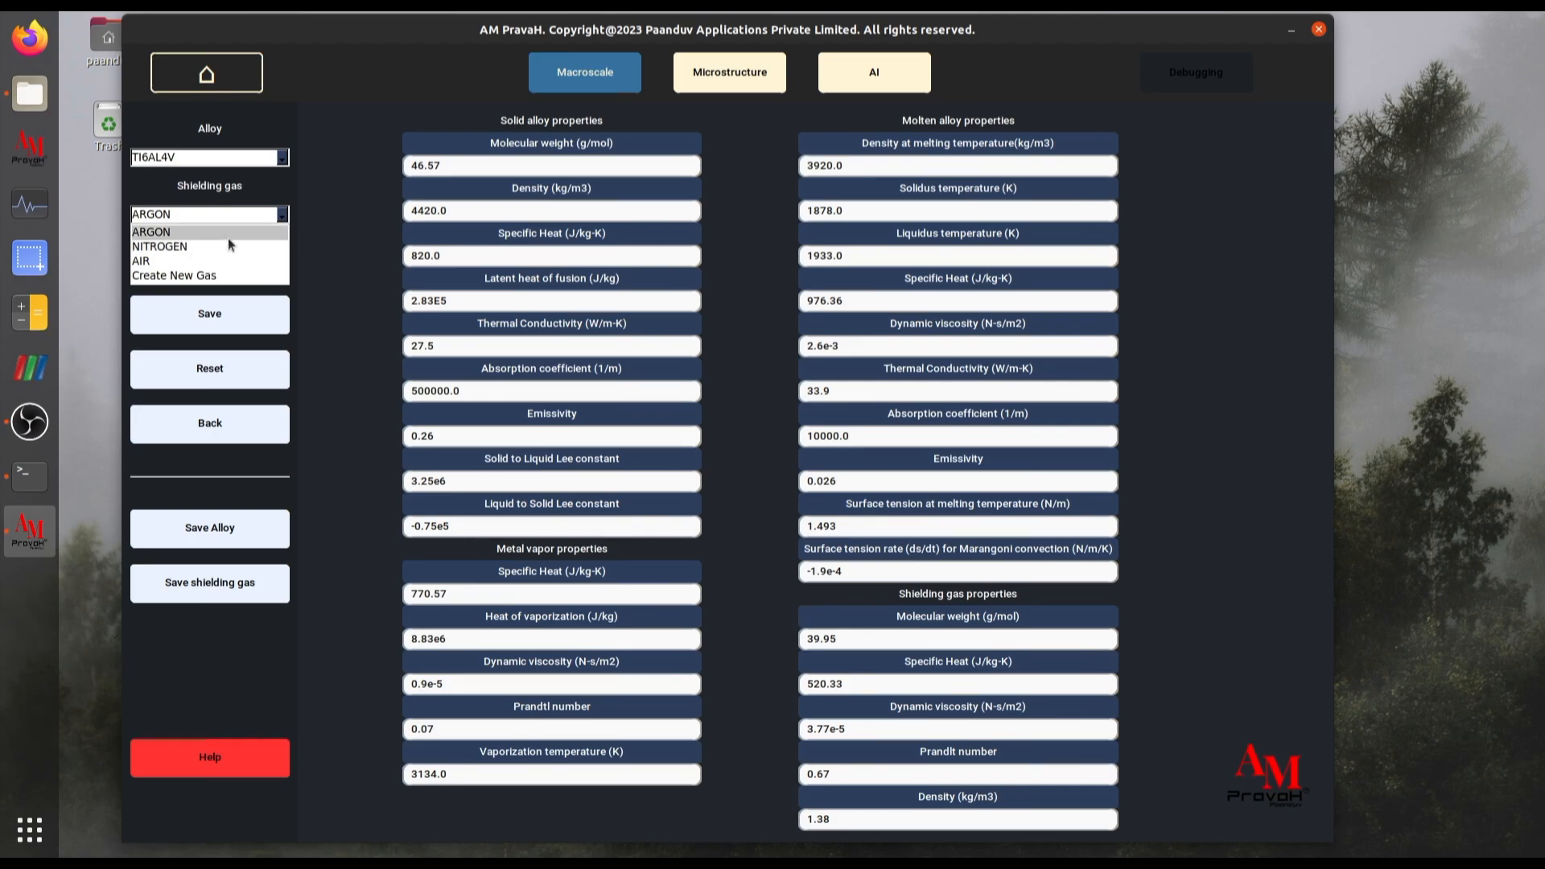
left_click(347, 262)
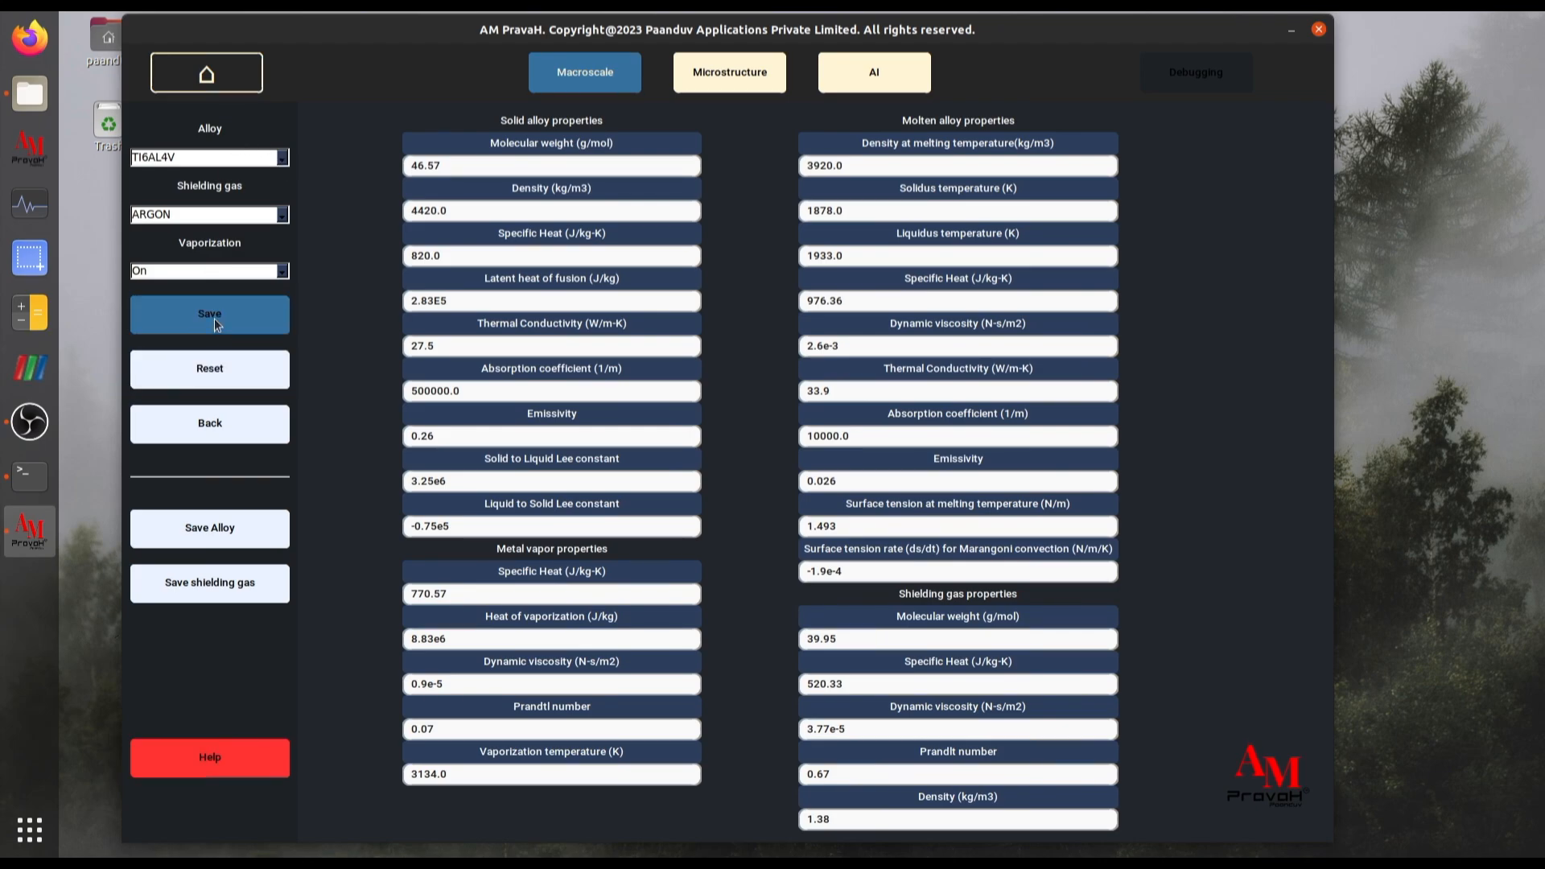
Check the terminal log for the saved material values and return to the macroscale overview.
left_click(29, 475)
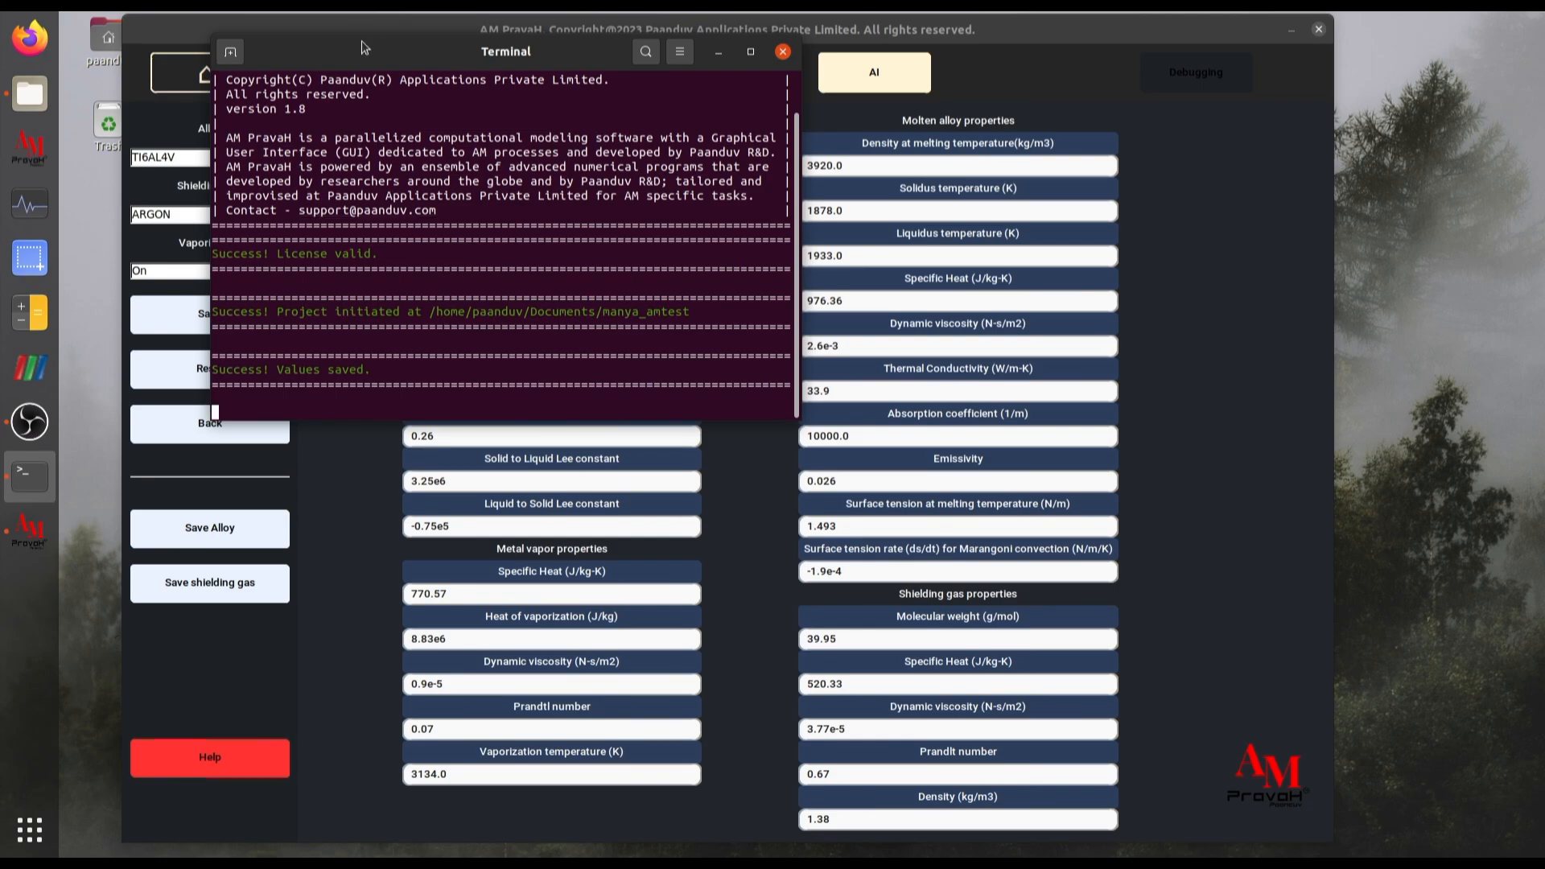
left_click_drag(366, 48, 498, 75)
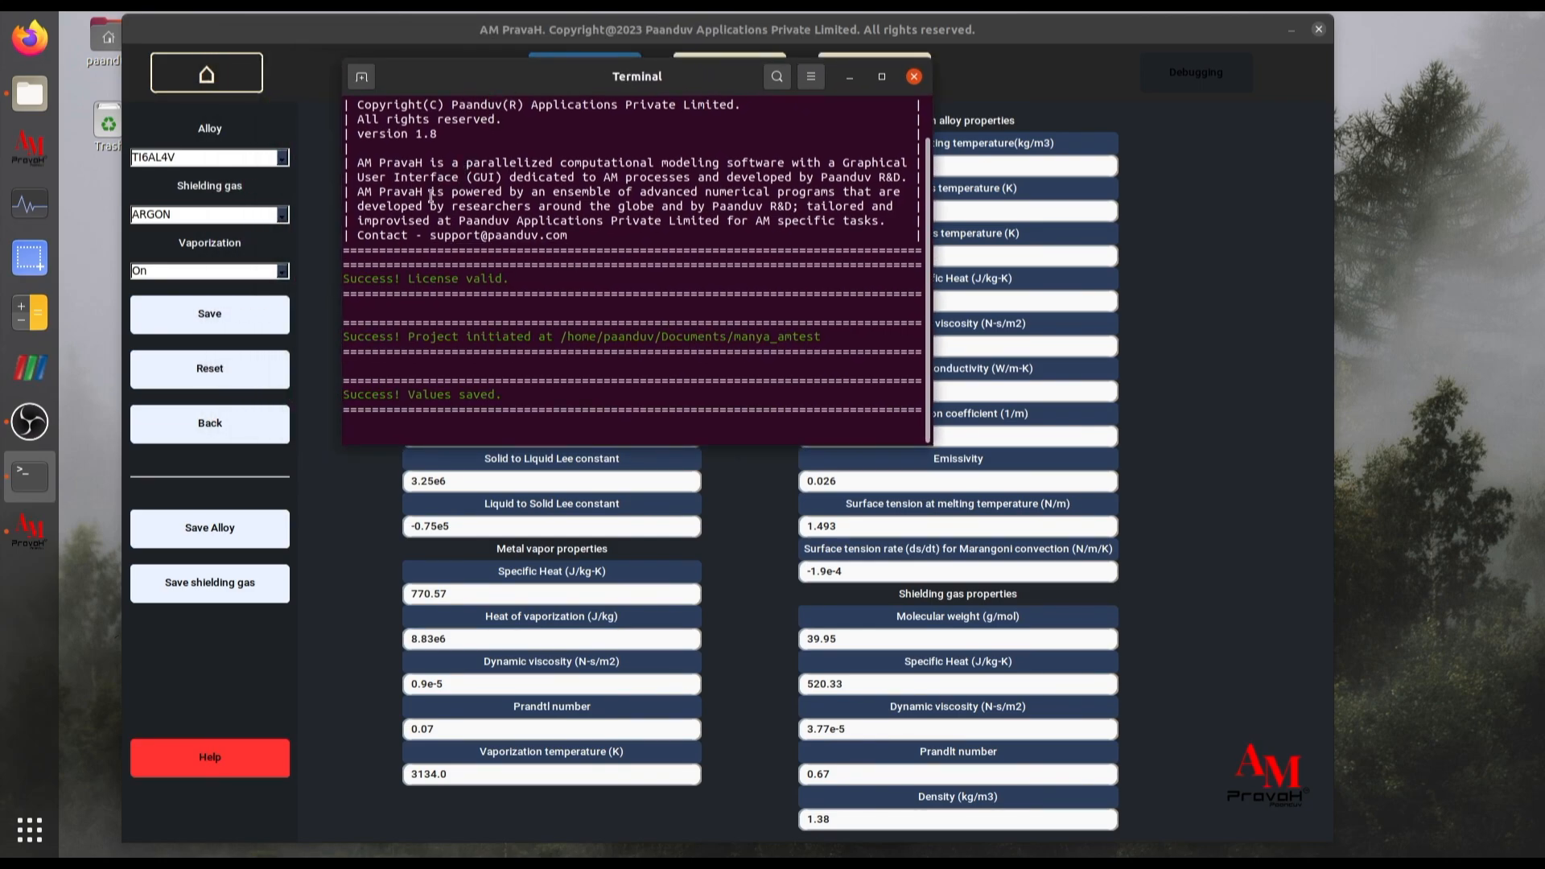
left_click_drag(456, 90, 426, 171)
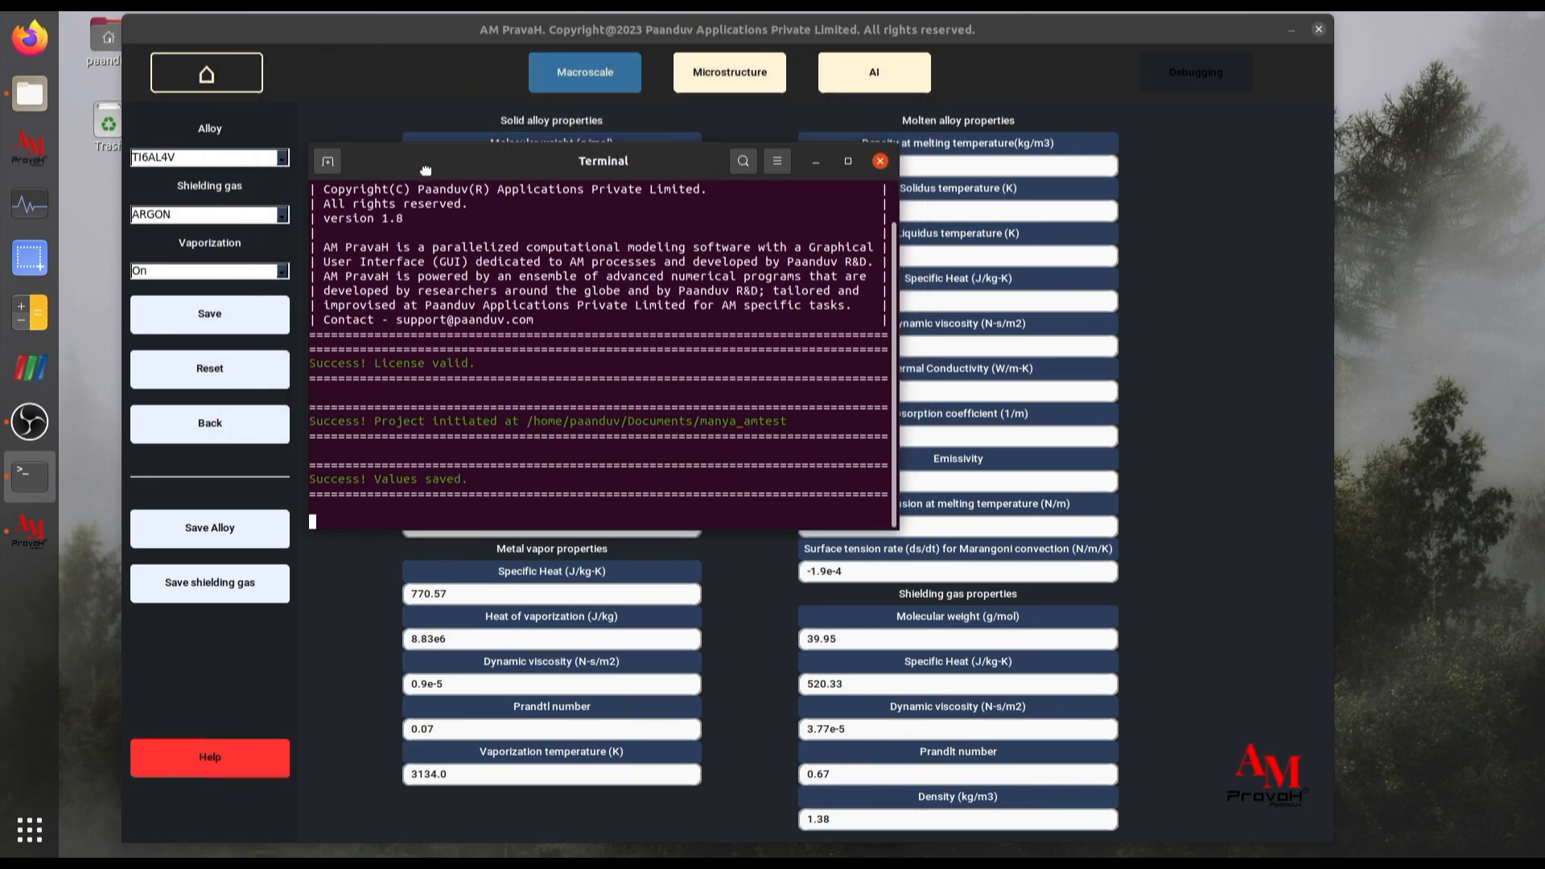
left_click(167, 431)
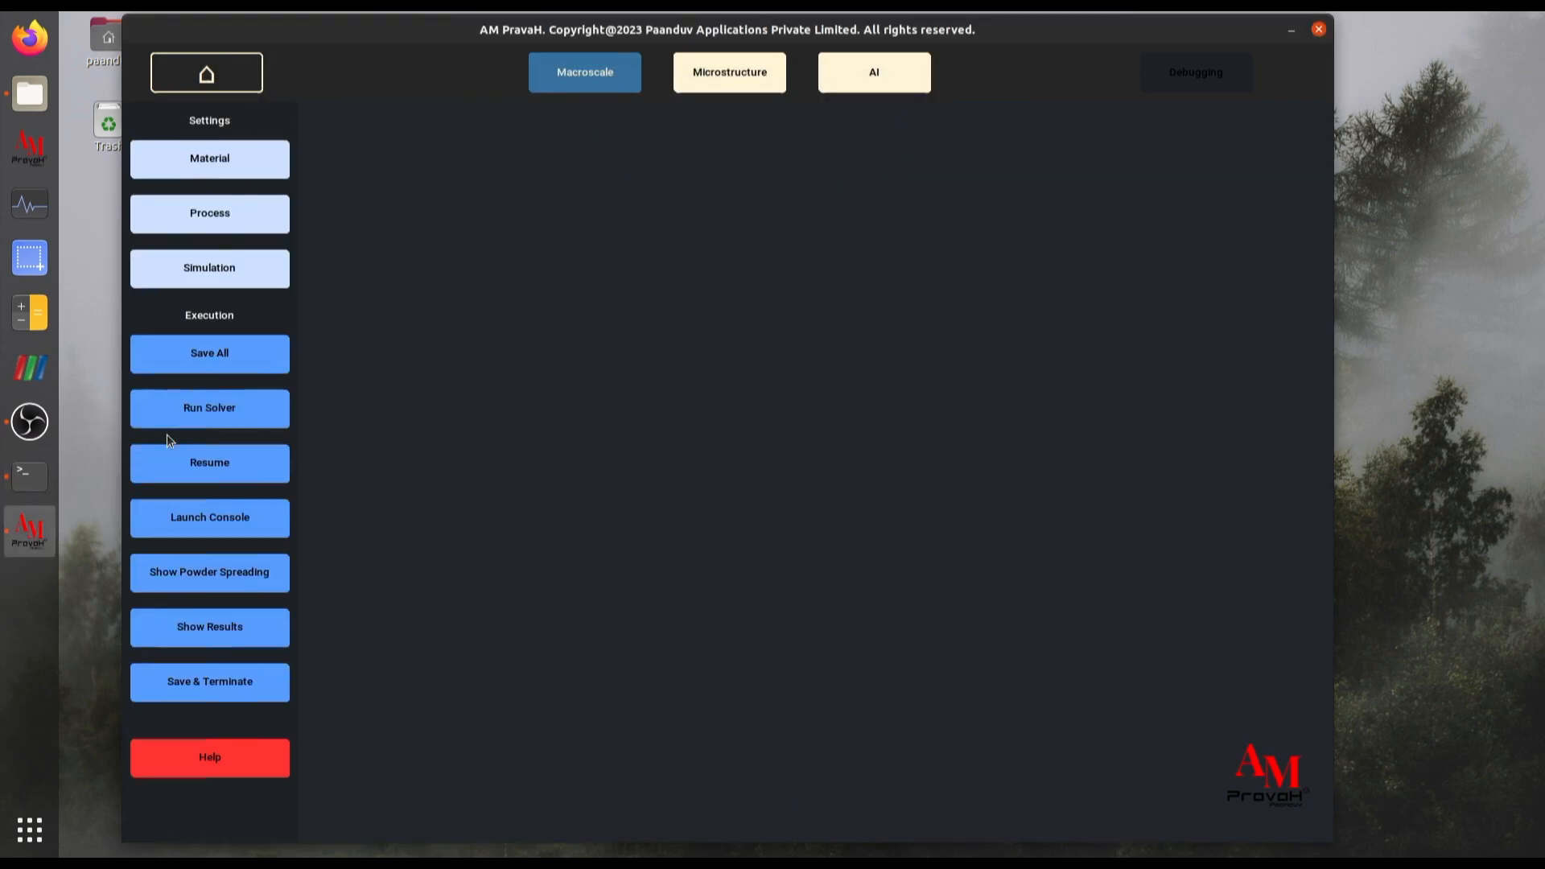
Save the macroscale process settings with their default values and check the save in the terminal log.
left_click(201, 224)
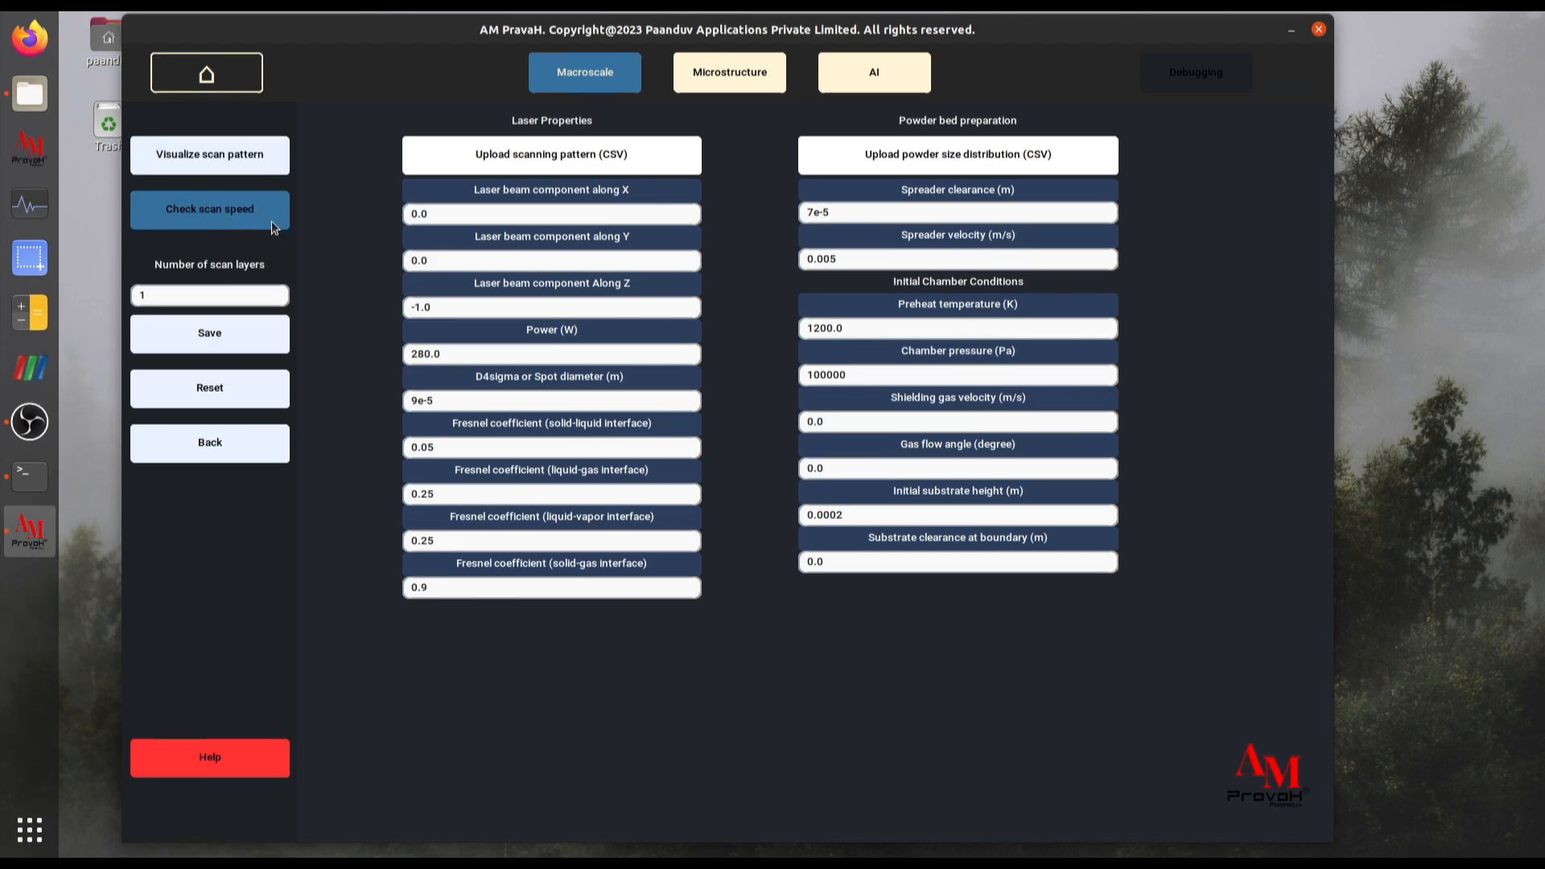
left_click(216, 339)
left_click(30, 475)
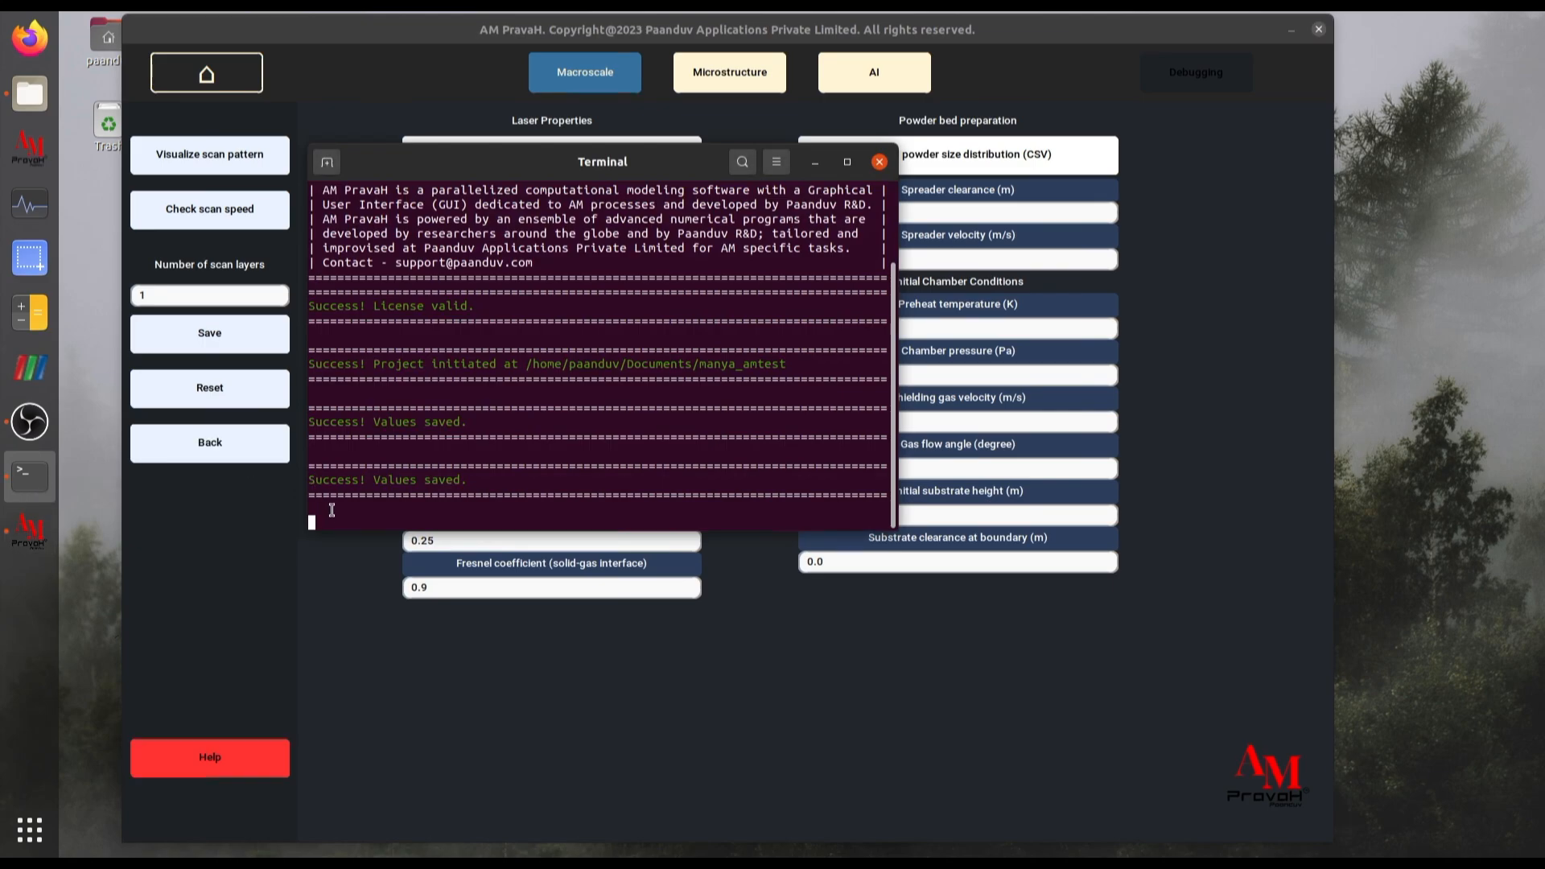
left_click_drag(492, 161, 1028, 178)
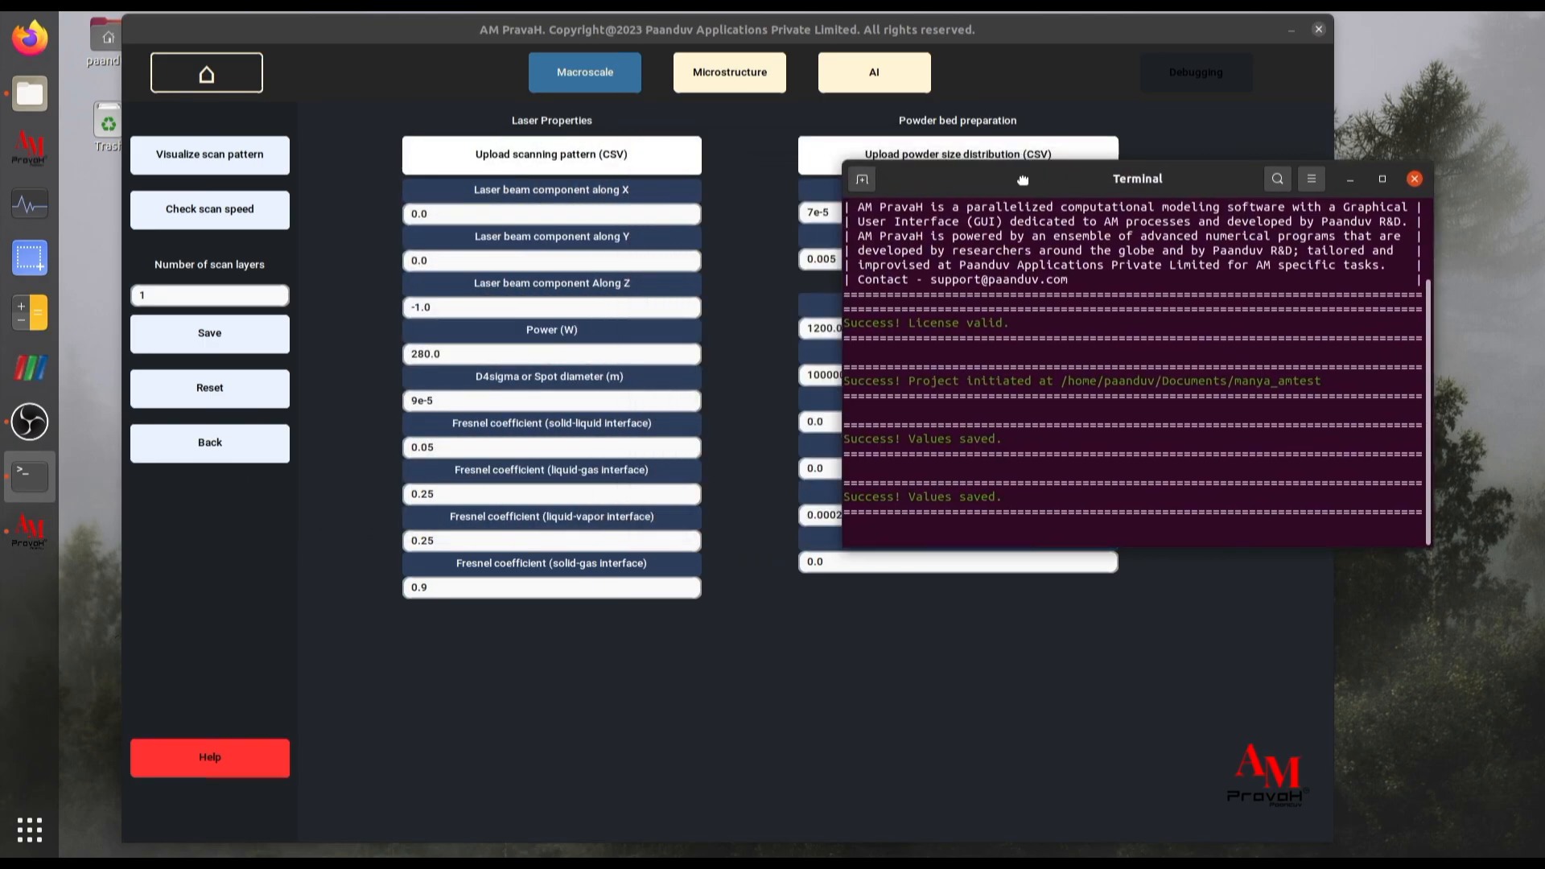
left_click(196, 450)
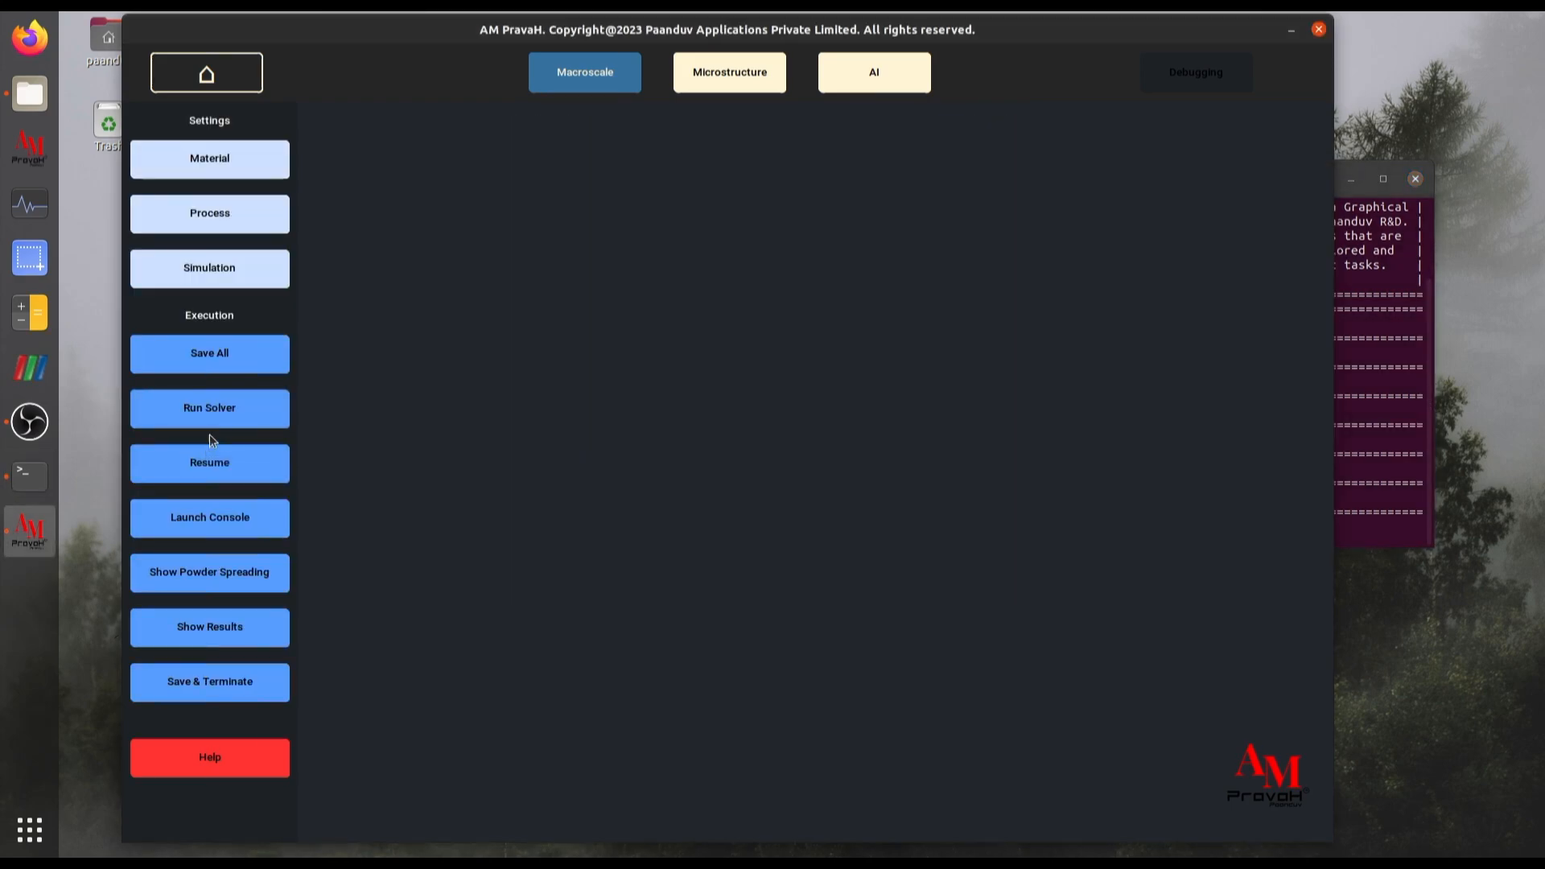
Try out the accuracy setting in the macroscale simulation settings, return it to 50 and save the settings.
left_click(209, 283)
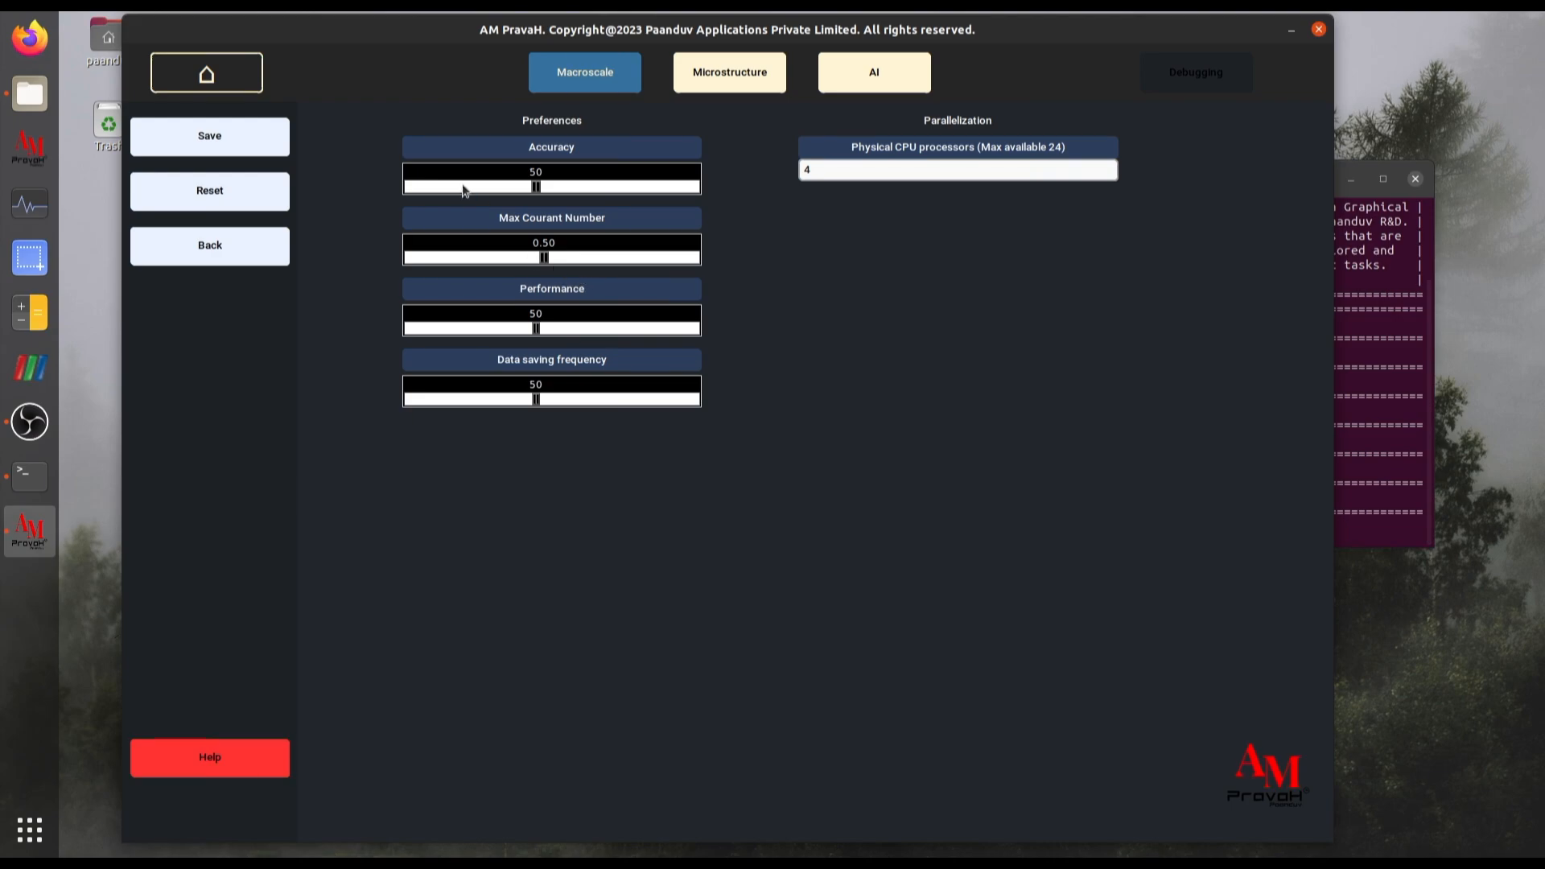
left_click_drag(530, 188, 476, 190)
left_click(512, 187)
left_click_drag(513, 187, 539, 190)
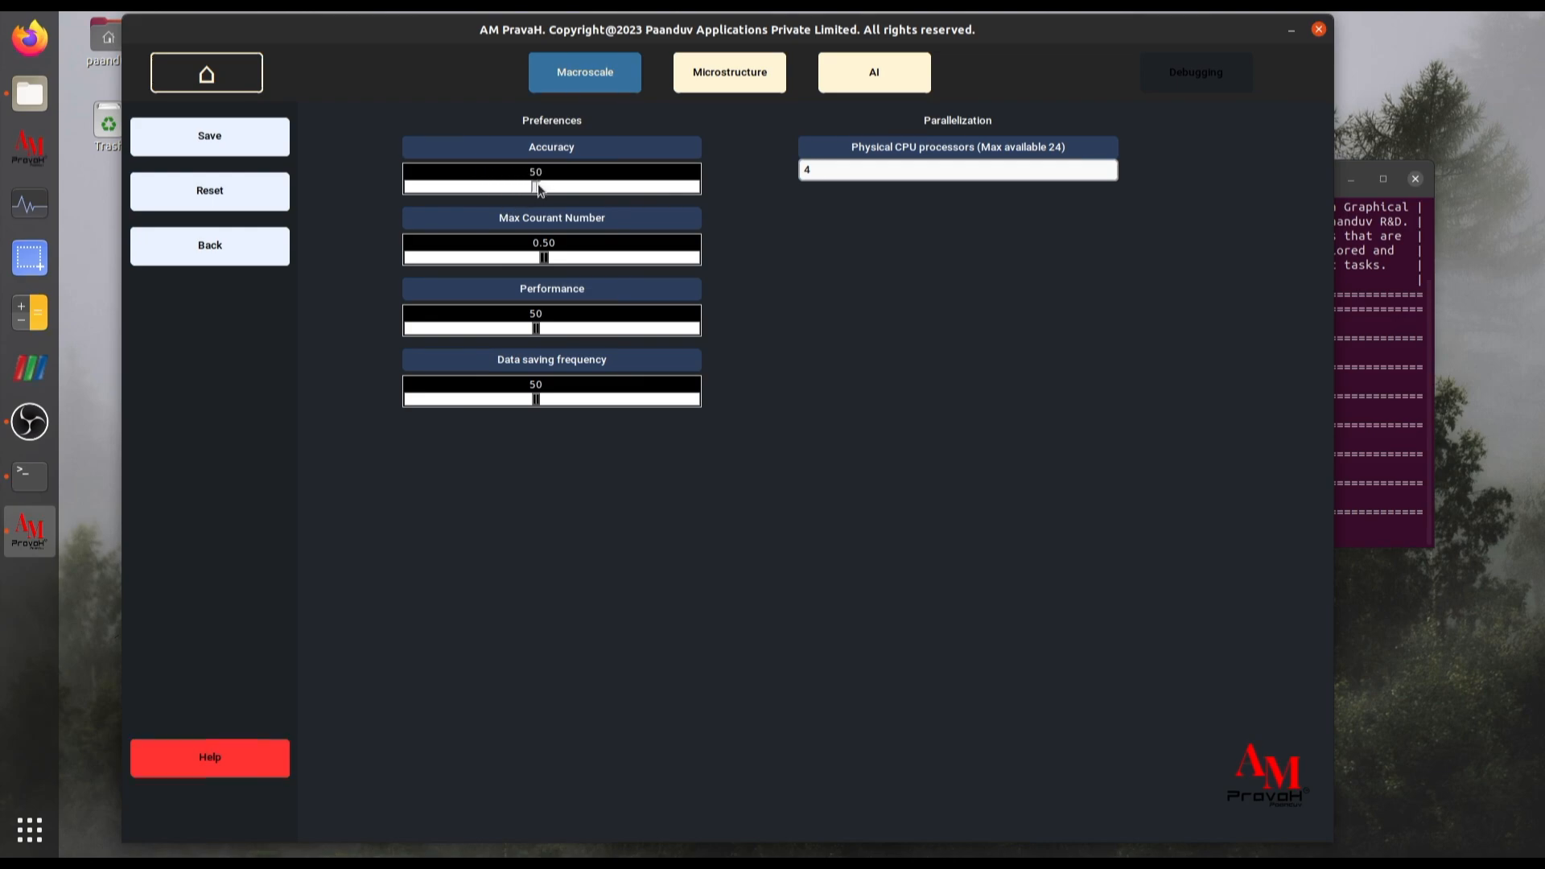
left_click(210, 138)
Check the terminal log for the mesh size, Courant number, time step and domain decomposition, and return to the macroscale overview.
left_click(1348, 297)
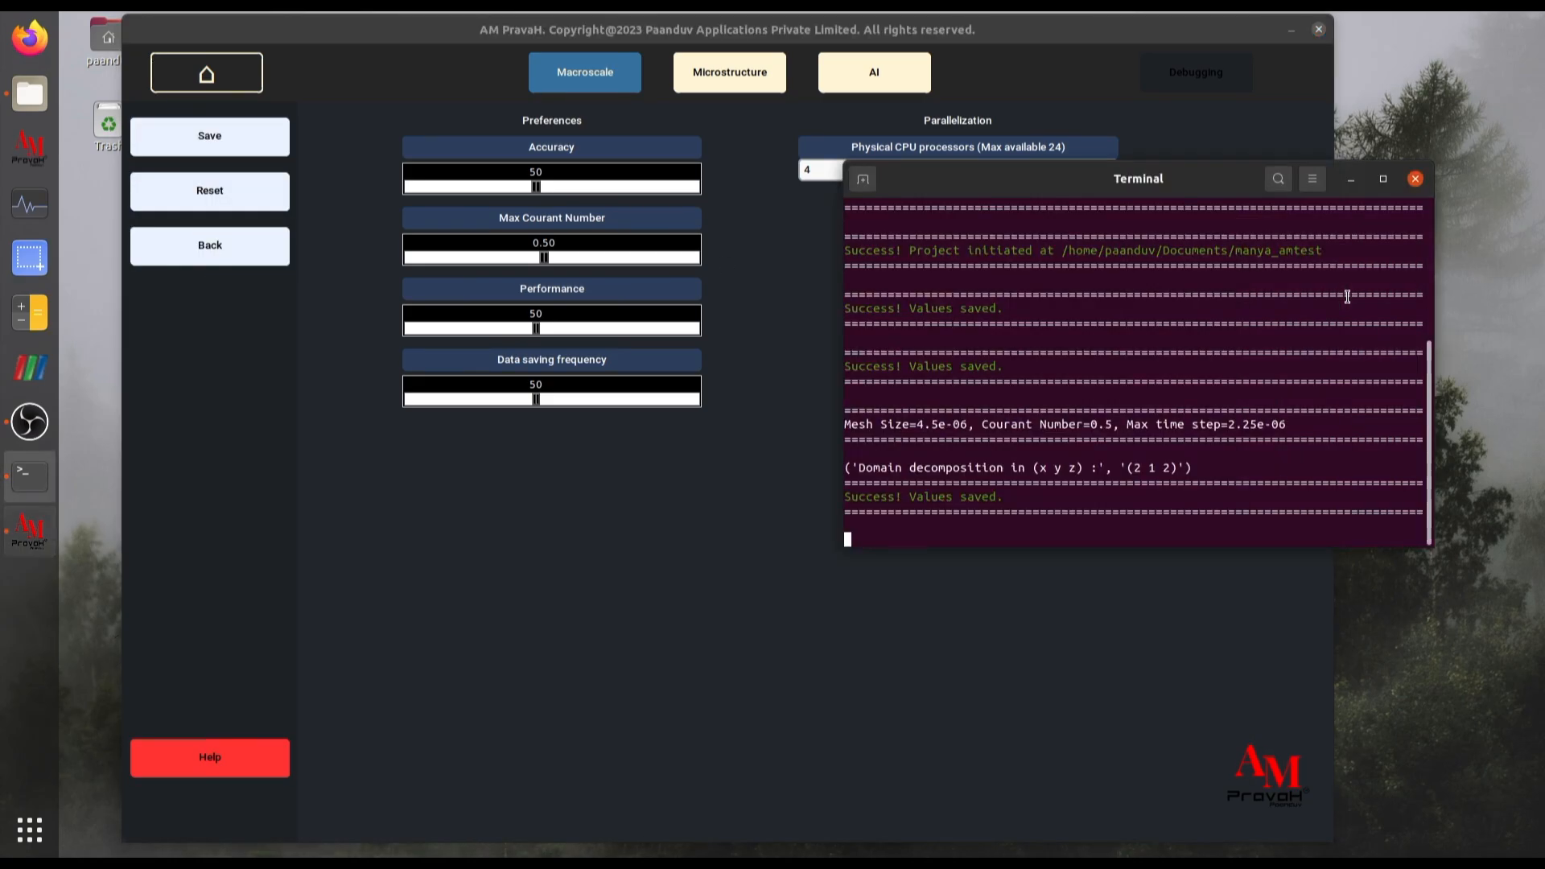
left_click_drag(951, 172, 926, 150)
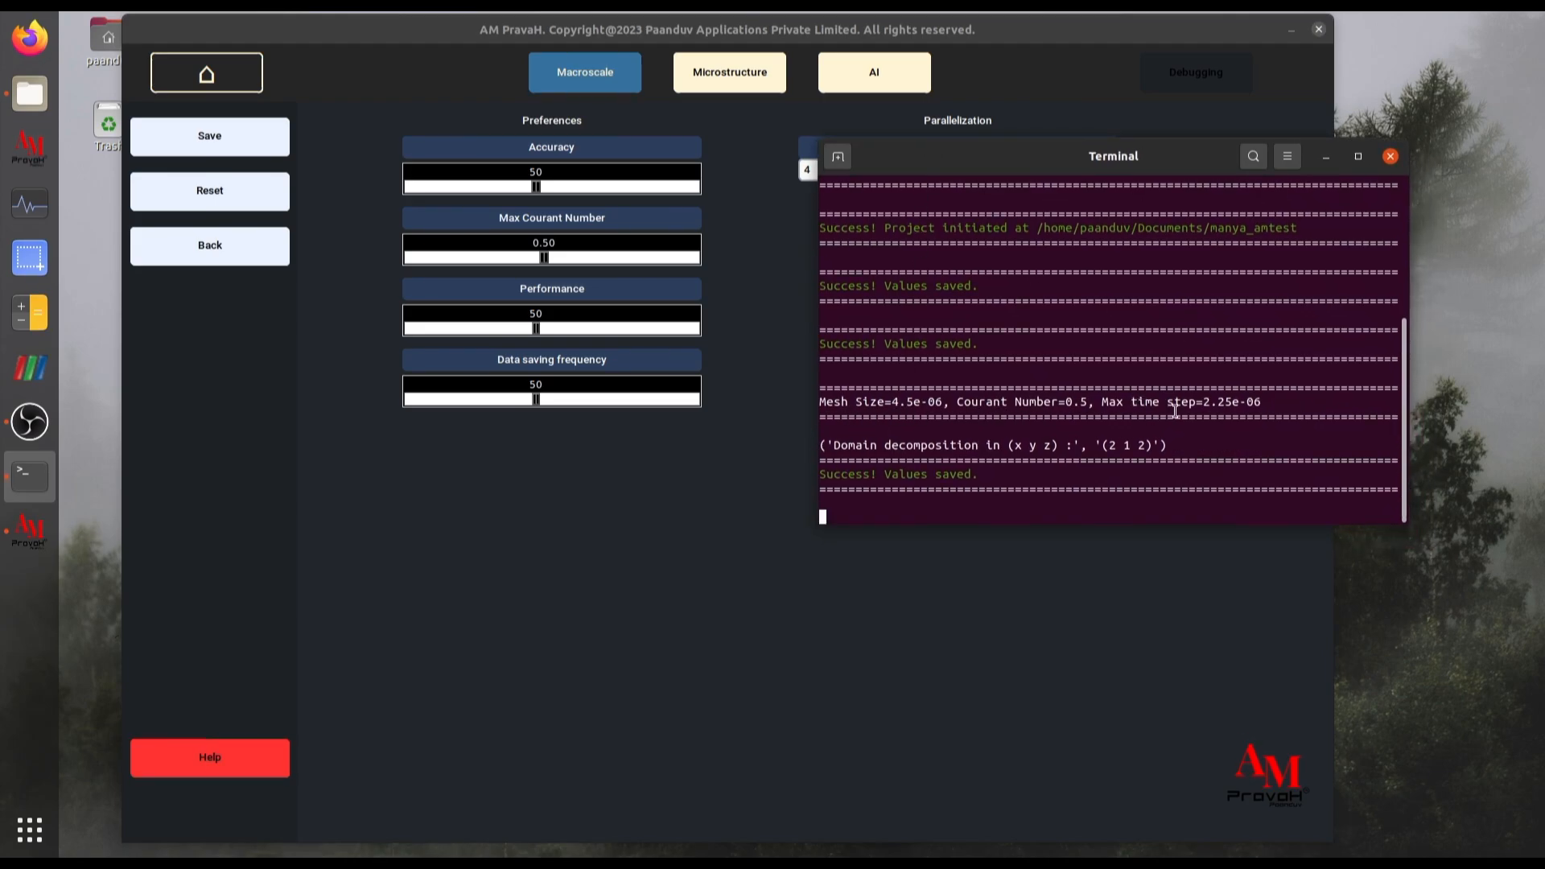
left_click_drag(1061, 158, 1130, 274)
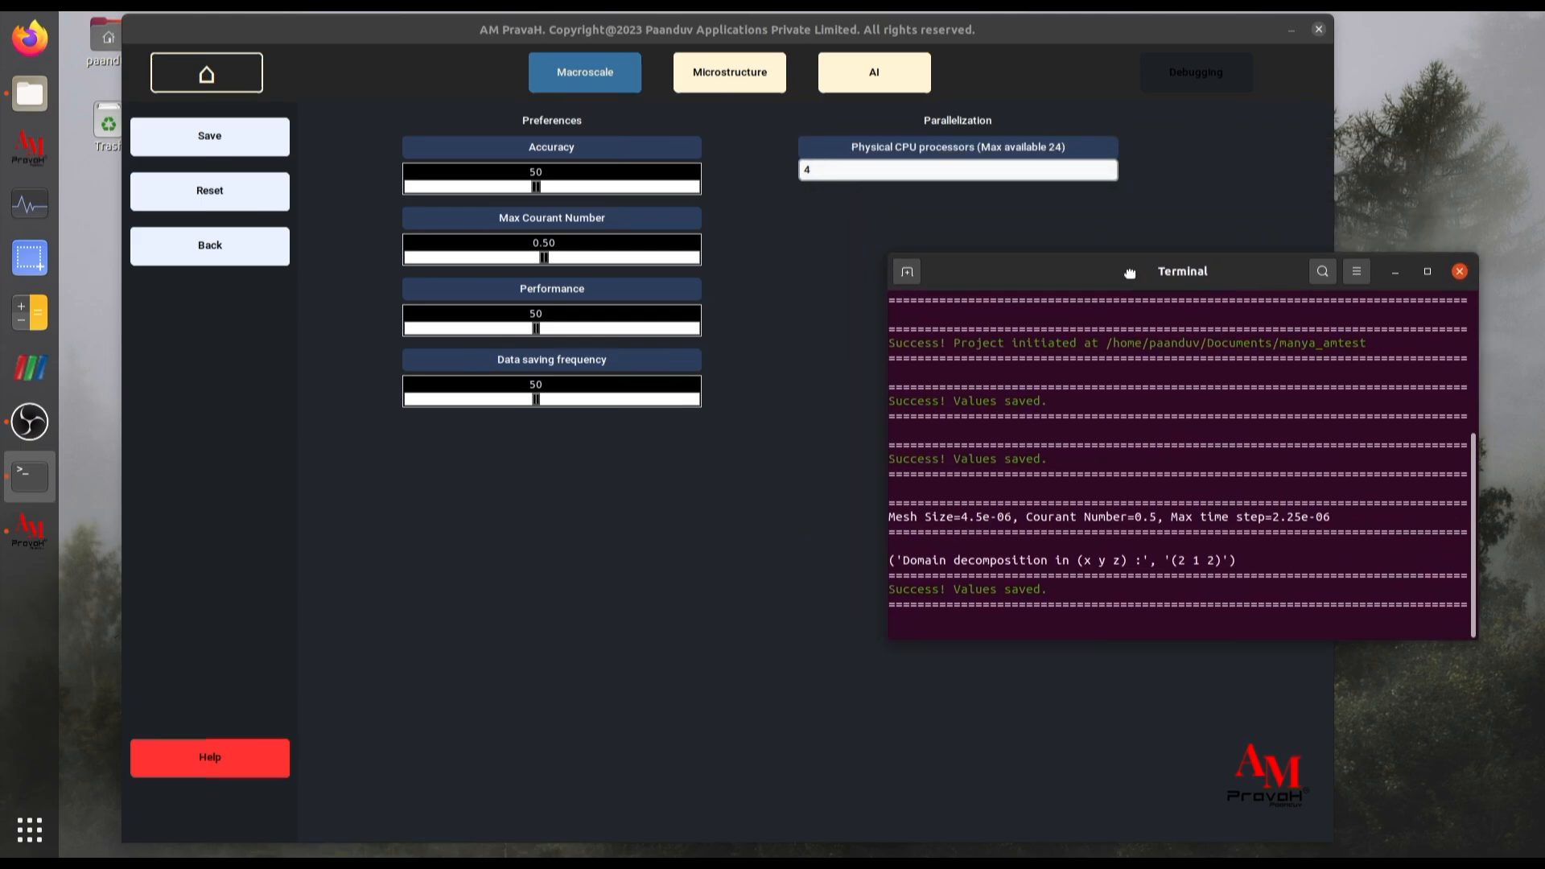
left_click(240, 252)
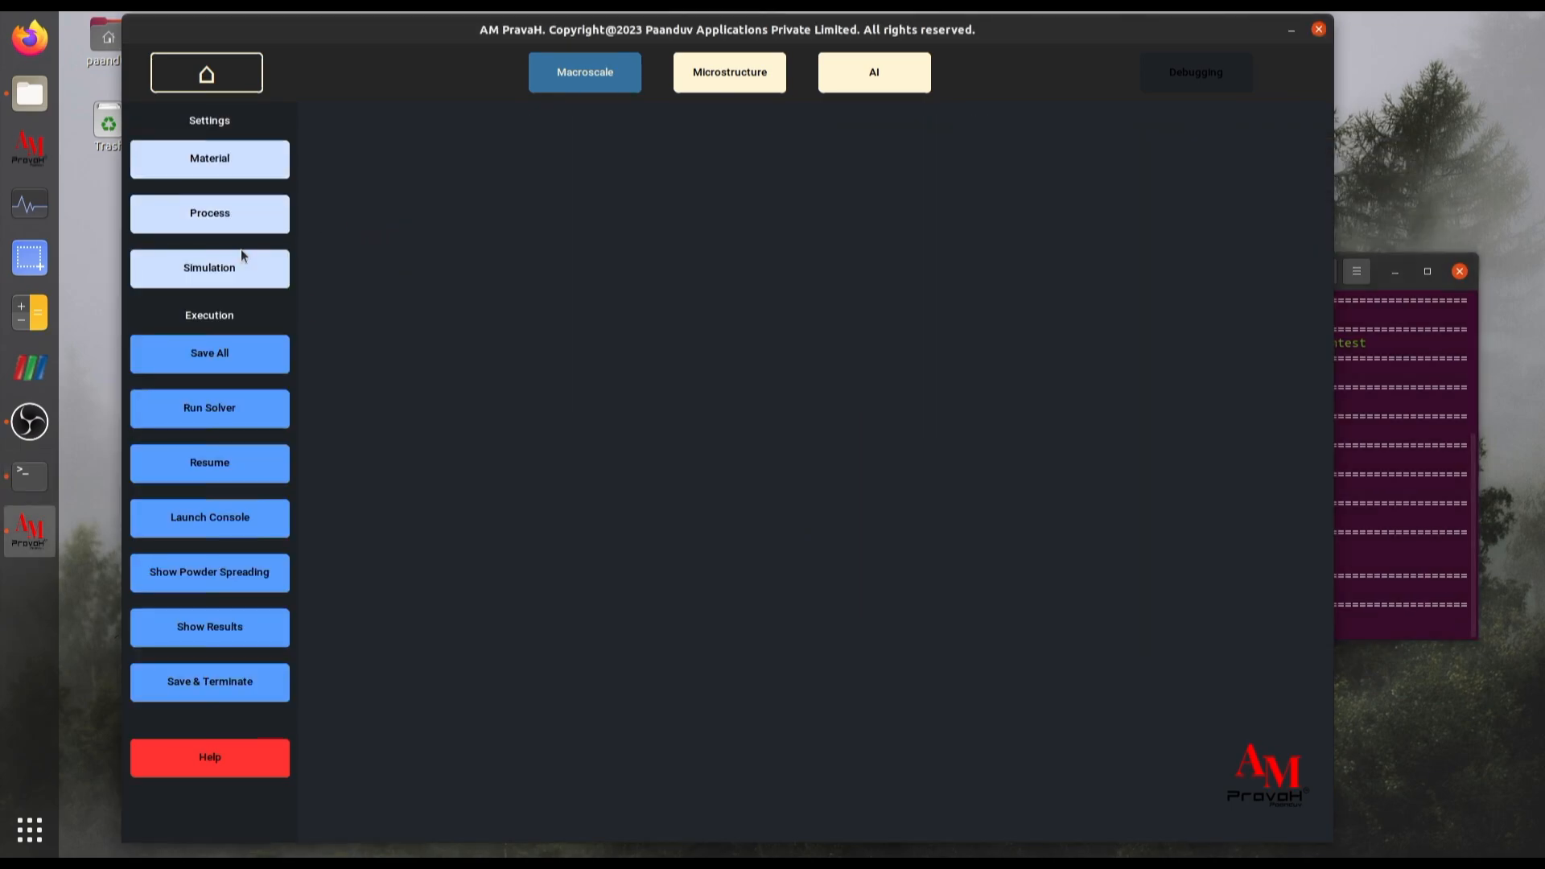
Save all macroscale settings and run the solver, monitoring its progress in the terminal.
left_click(213, 356)
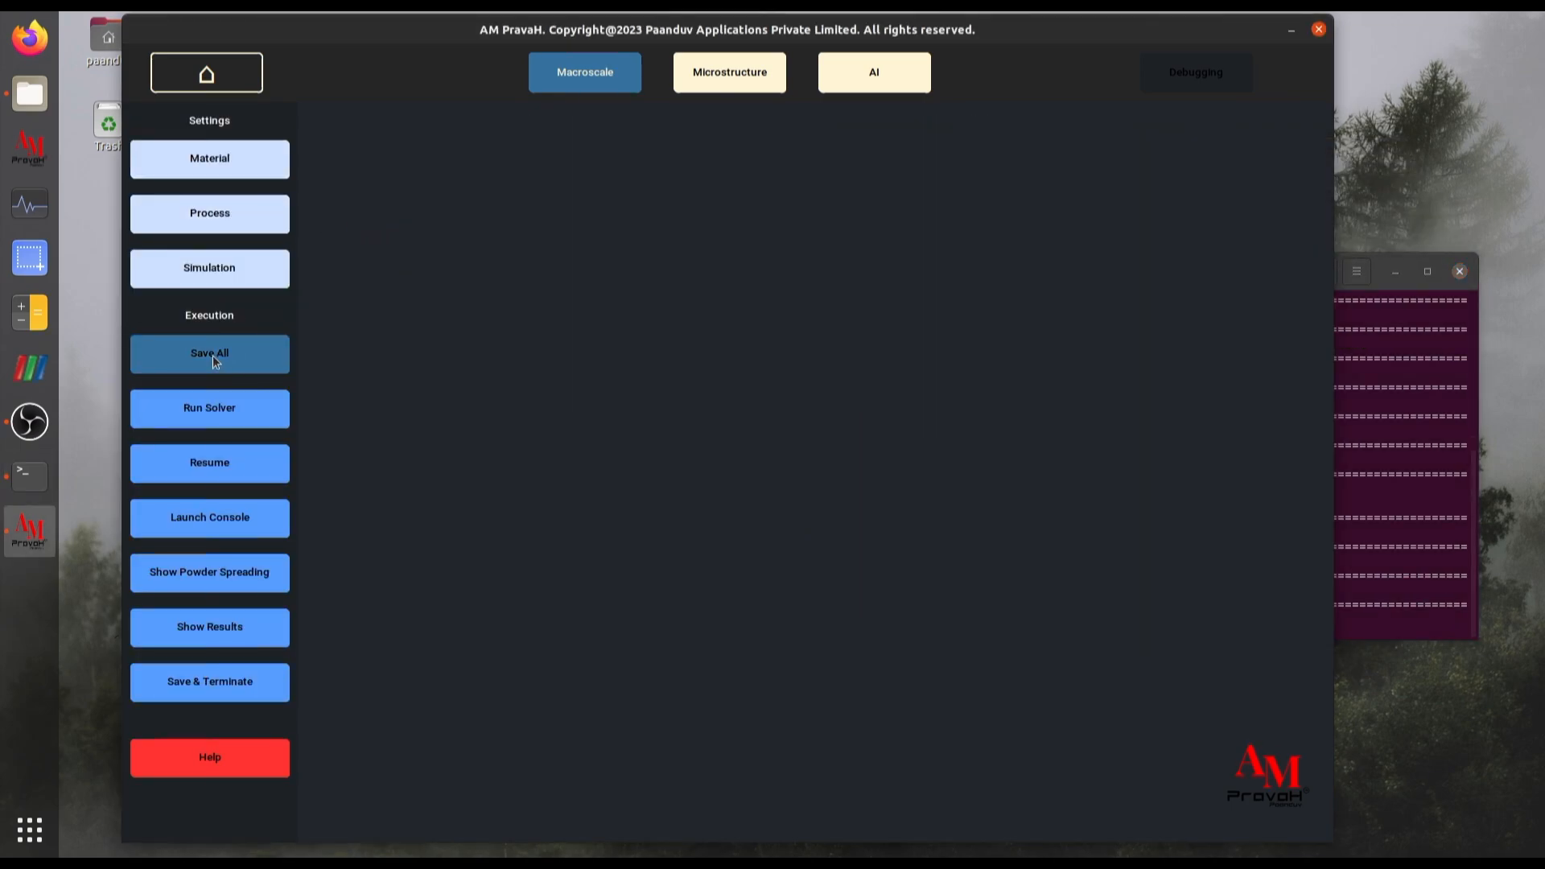
left_click(1449, 405)
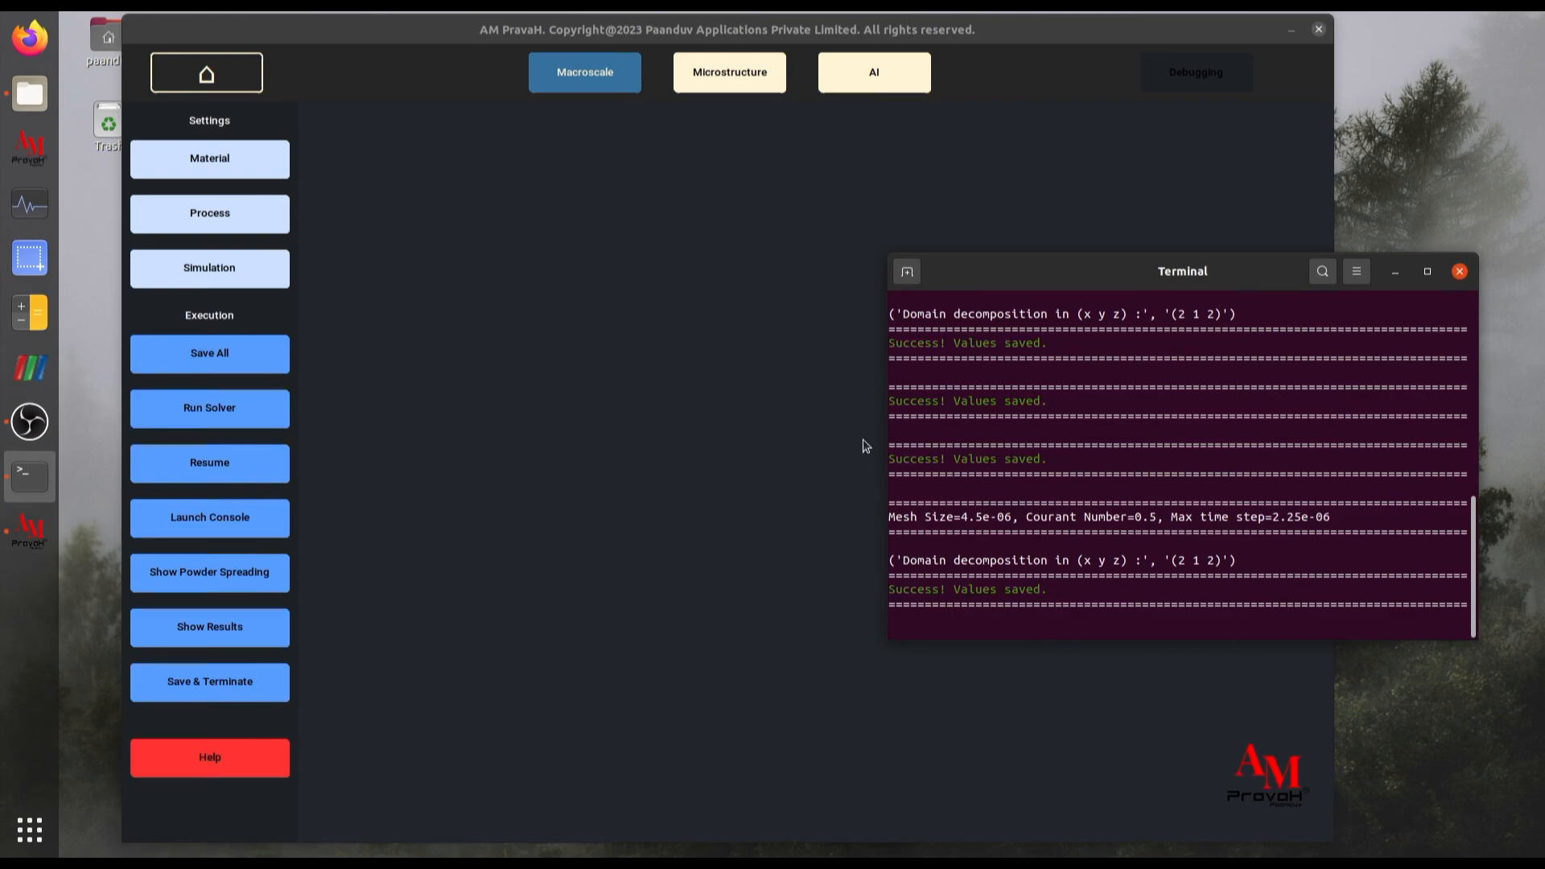
left_click(211, 420)
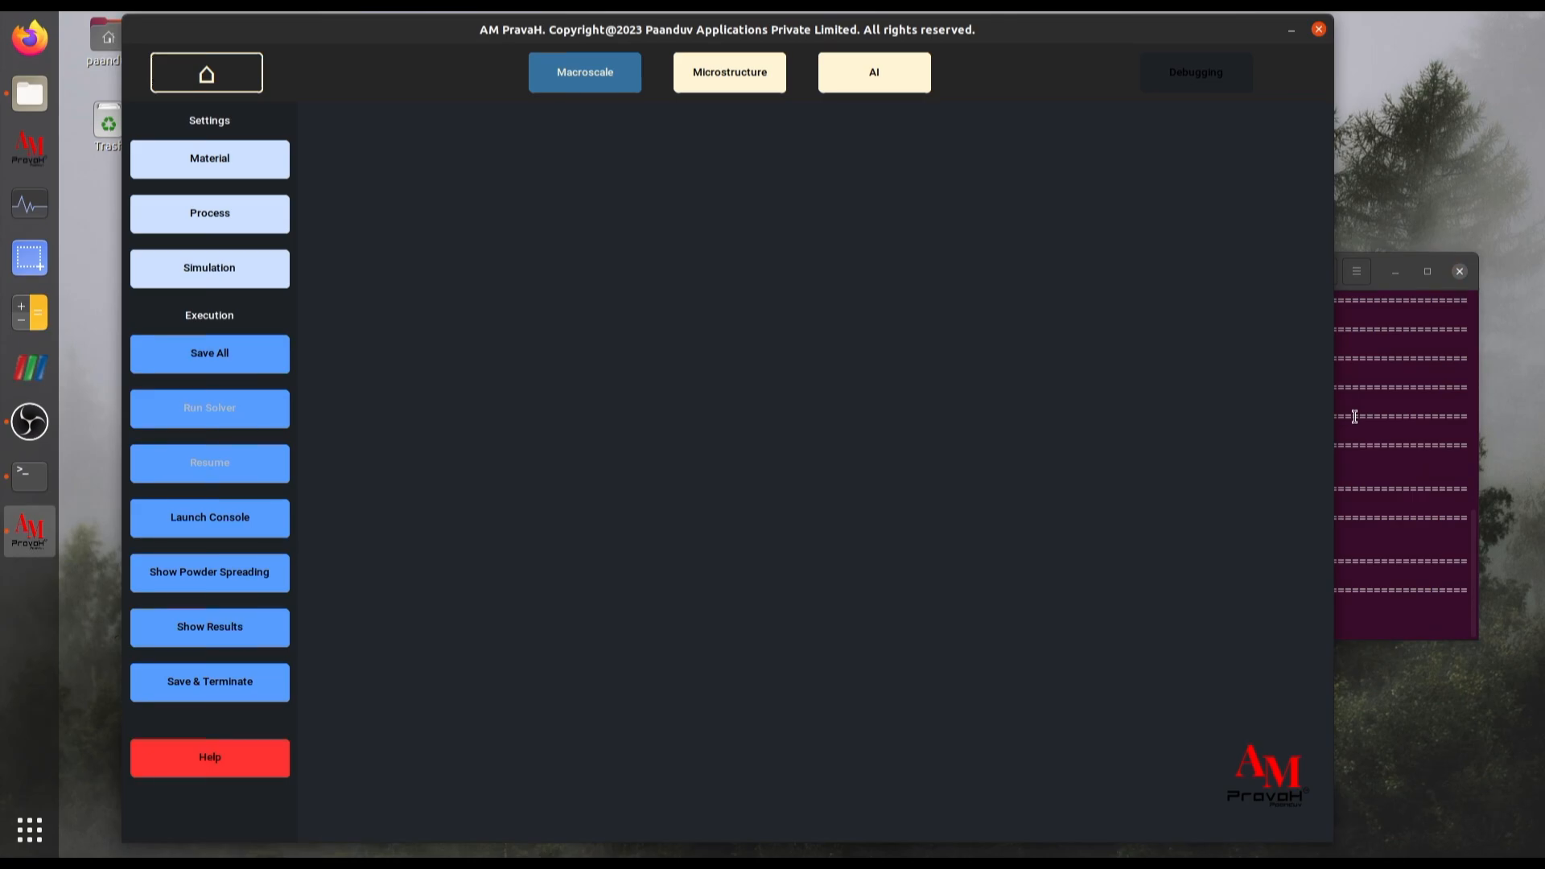
left_click(1355, 417)
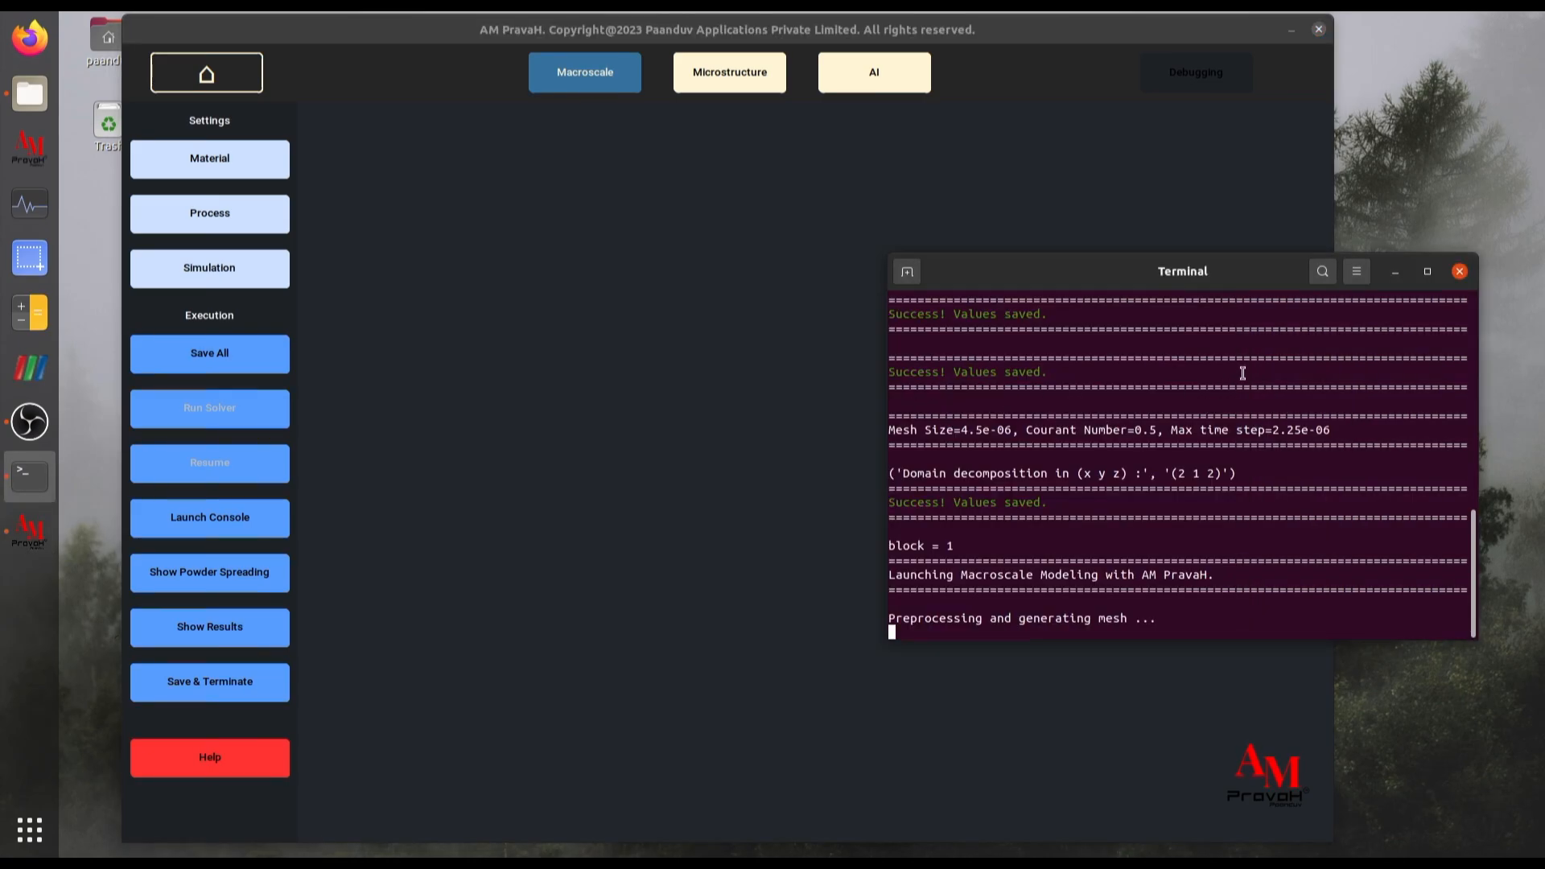
left_click_drag(1040, 272, 972, 240)
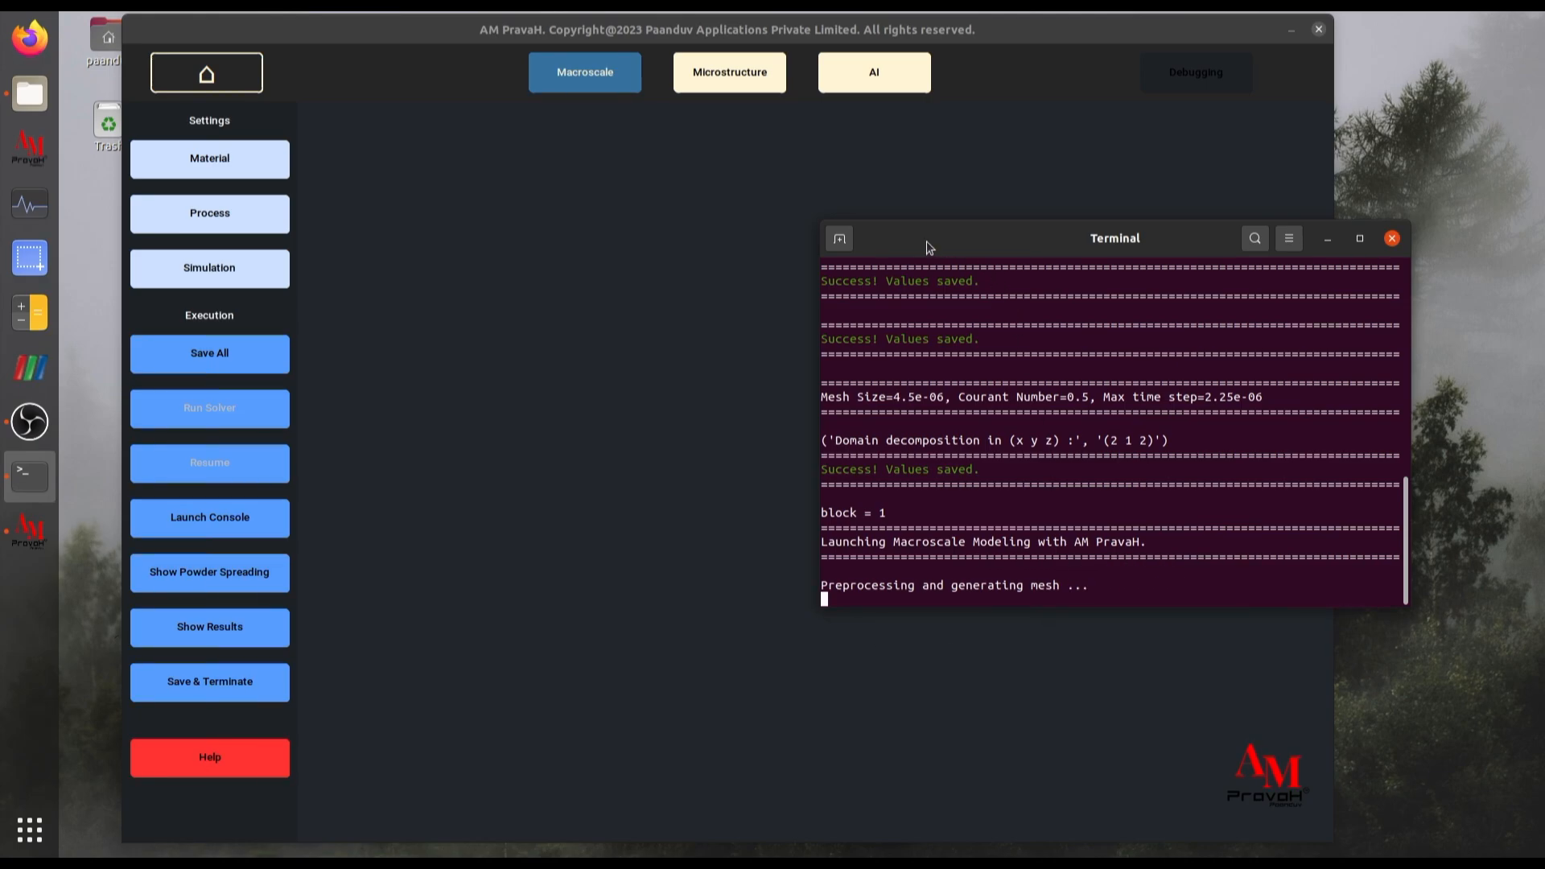
left_click_drag(943, 240, 866, 217)
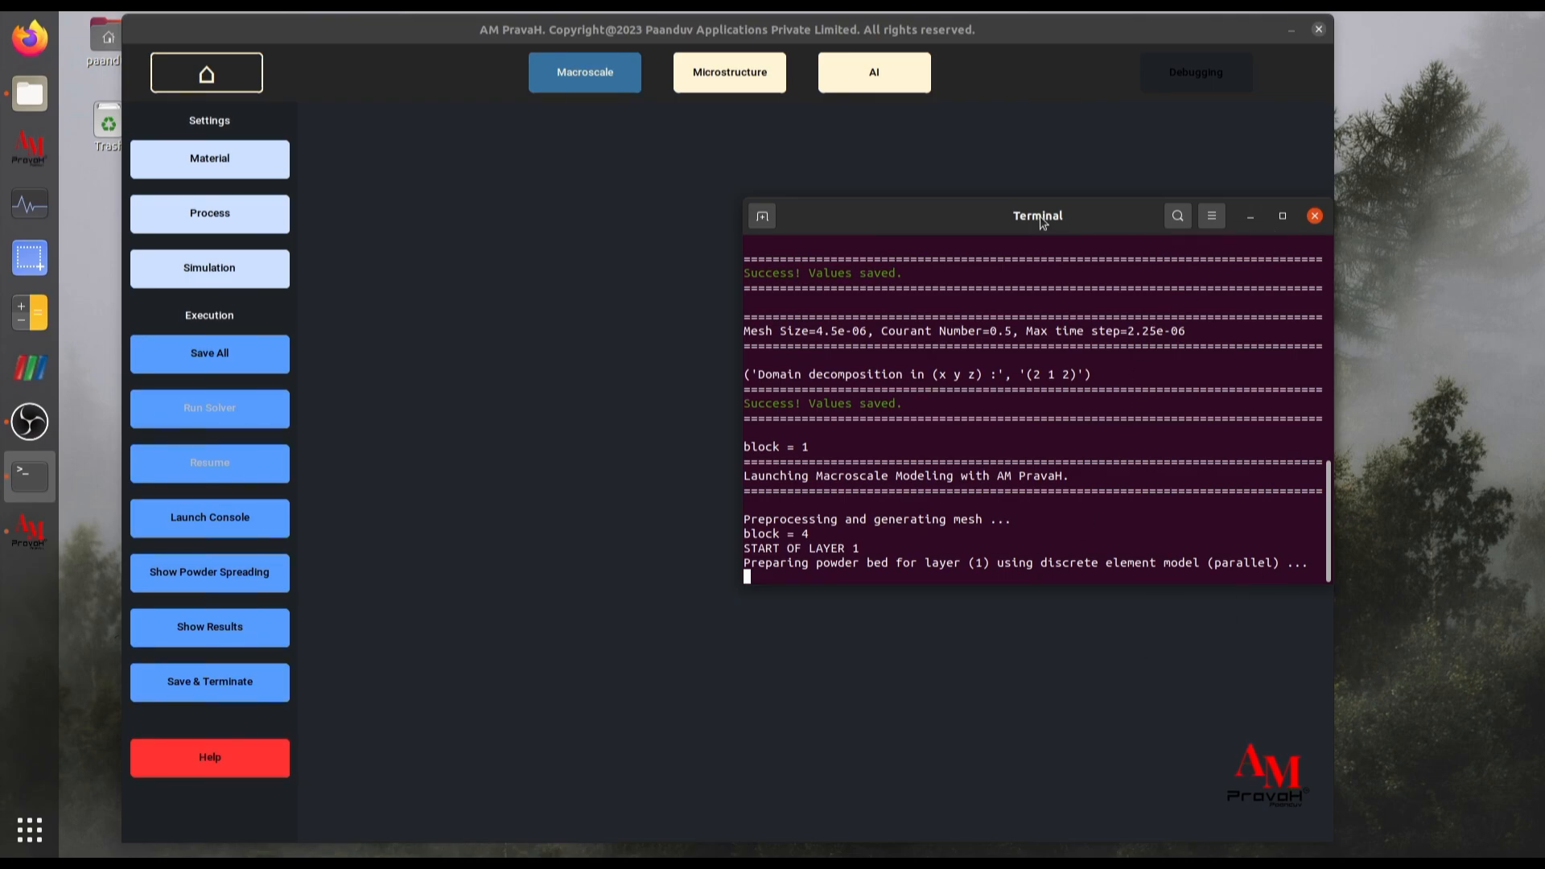
left_click_drag(1041, 223, 919, 274)
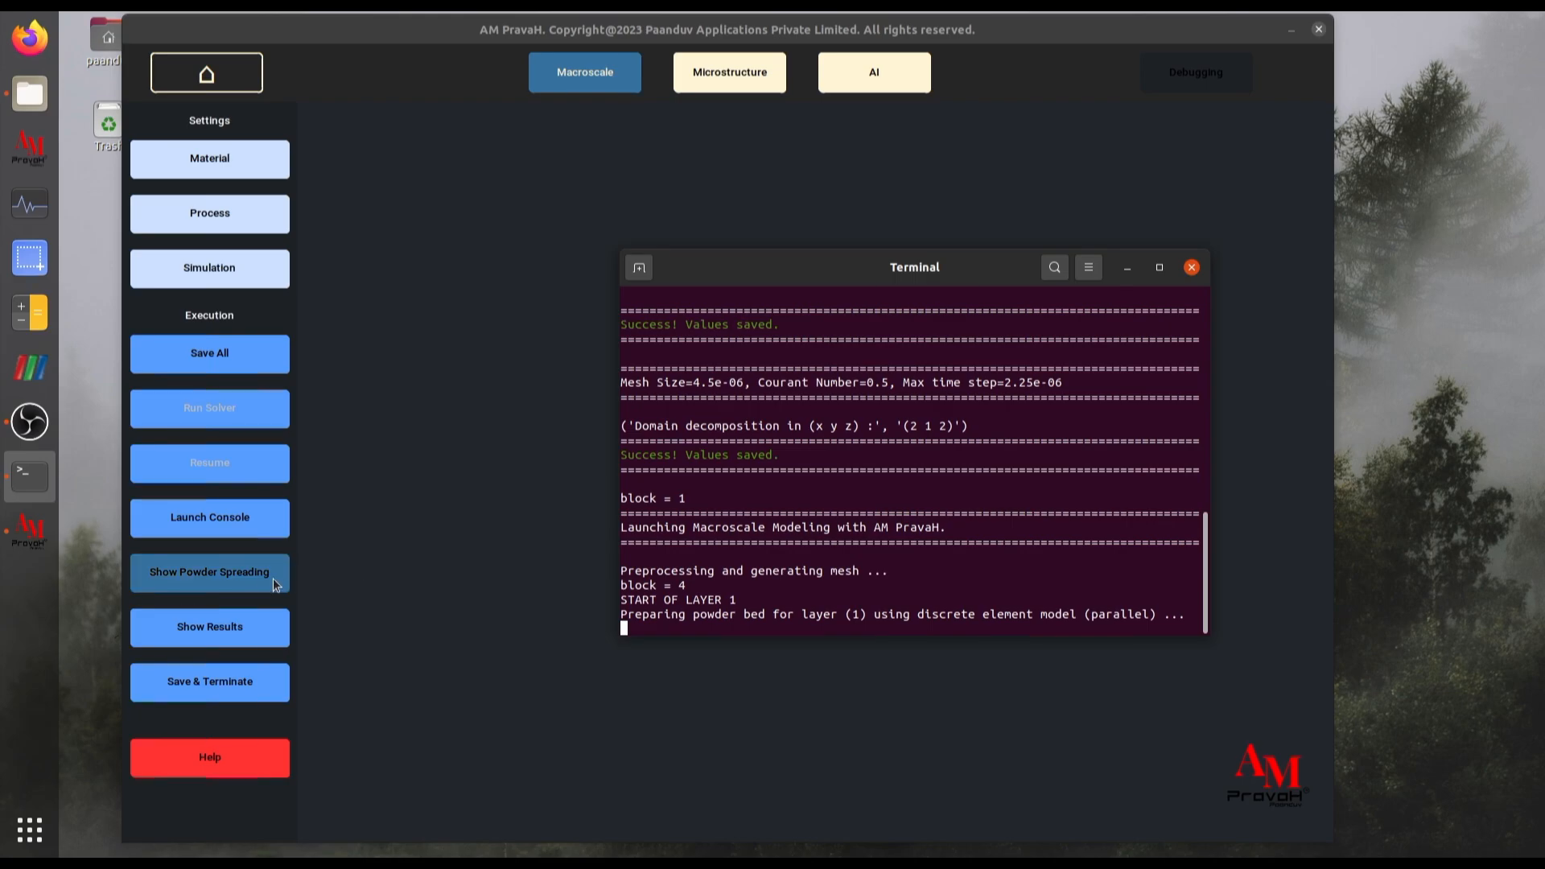
Show the powder spreading results, play the animation through and orbit the model to inspect the spread powder bed.
left_click(225, 574)
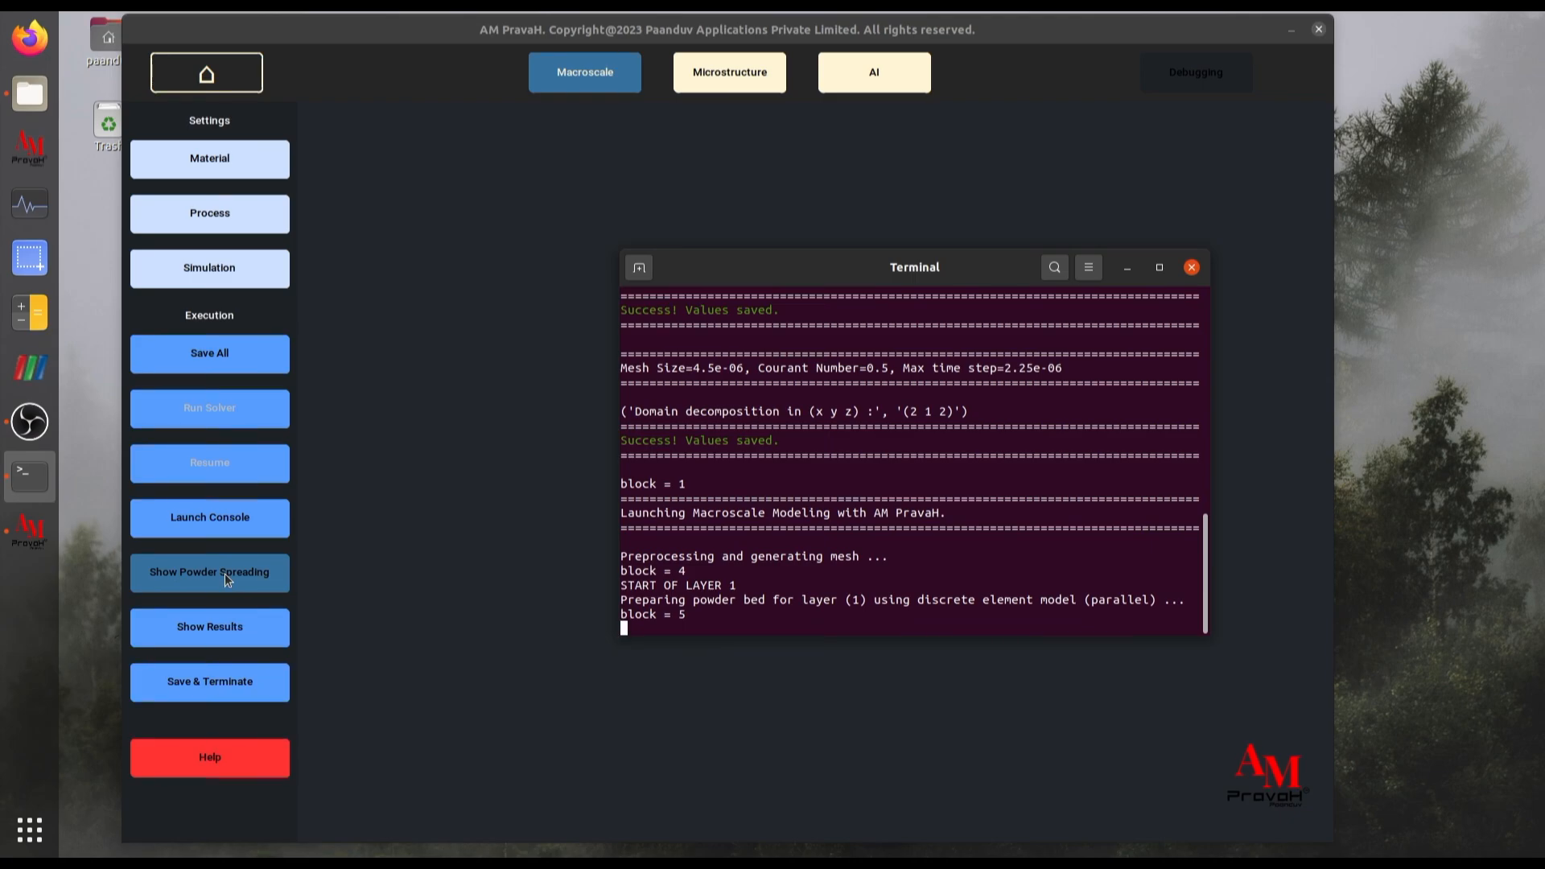
left_click(224, 574)
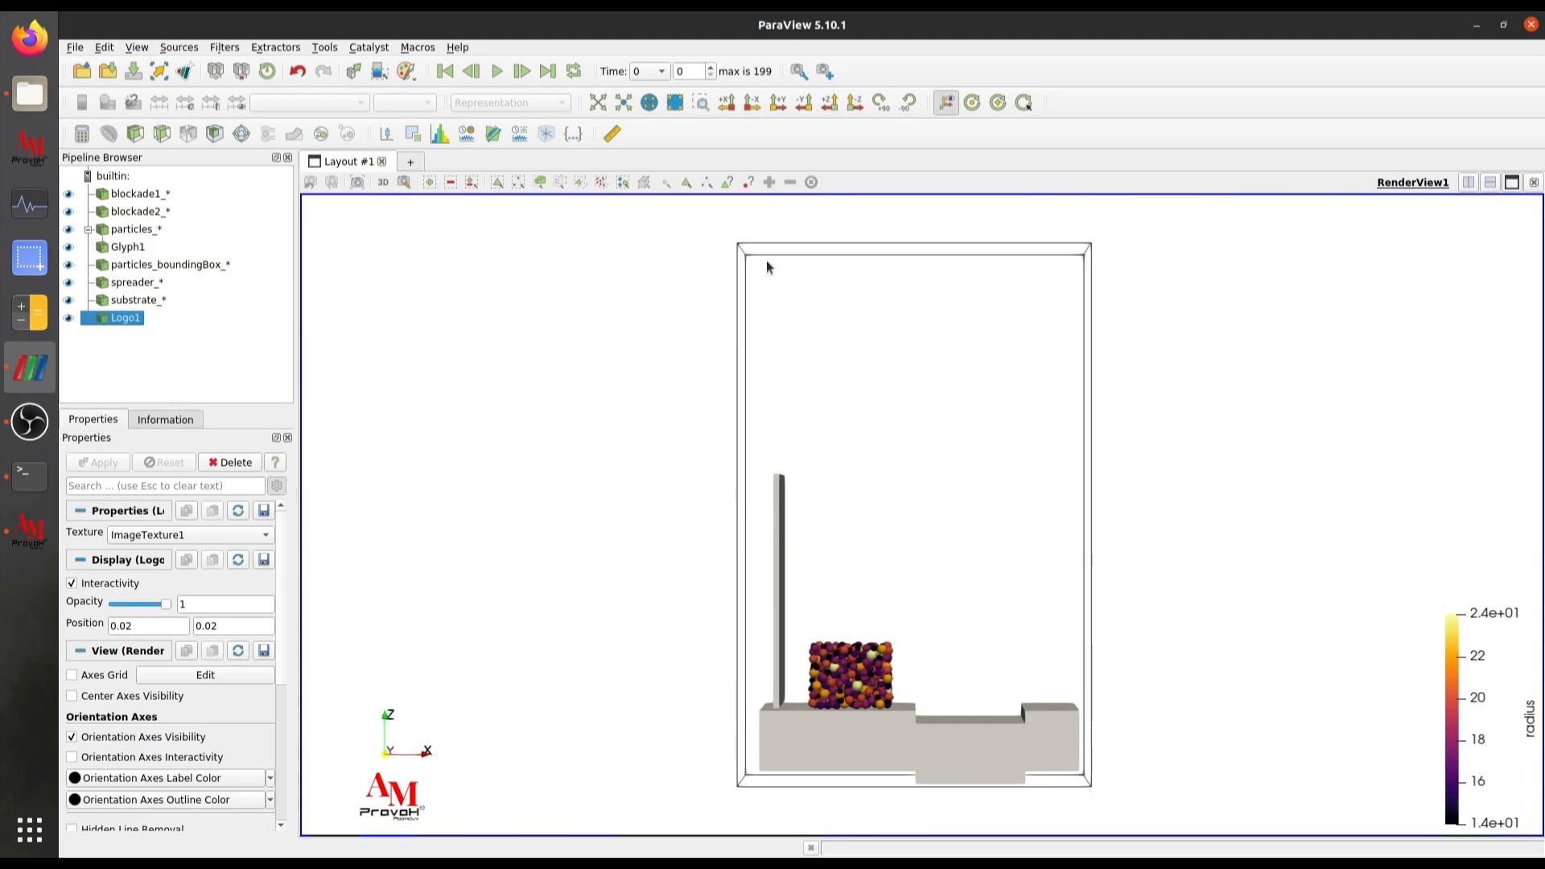
left_click(497, 71)
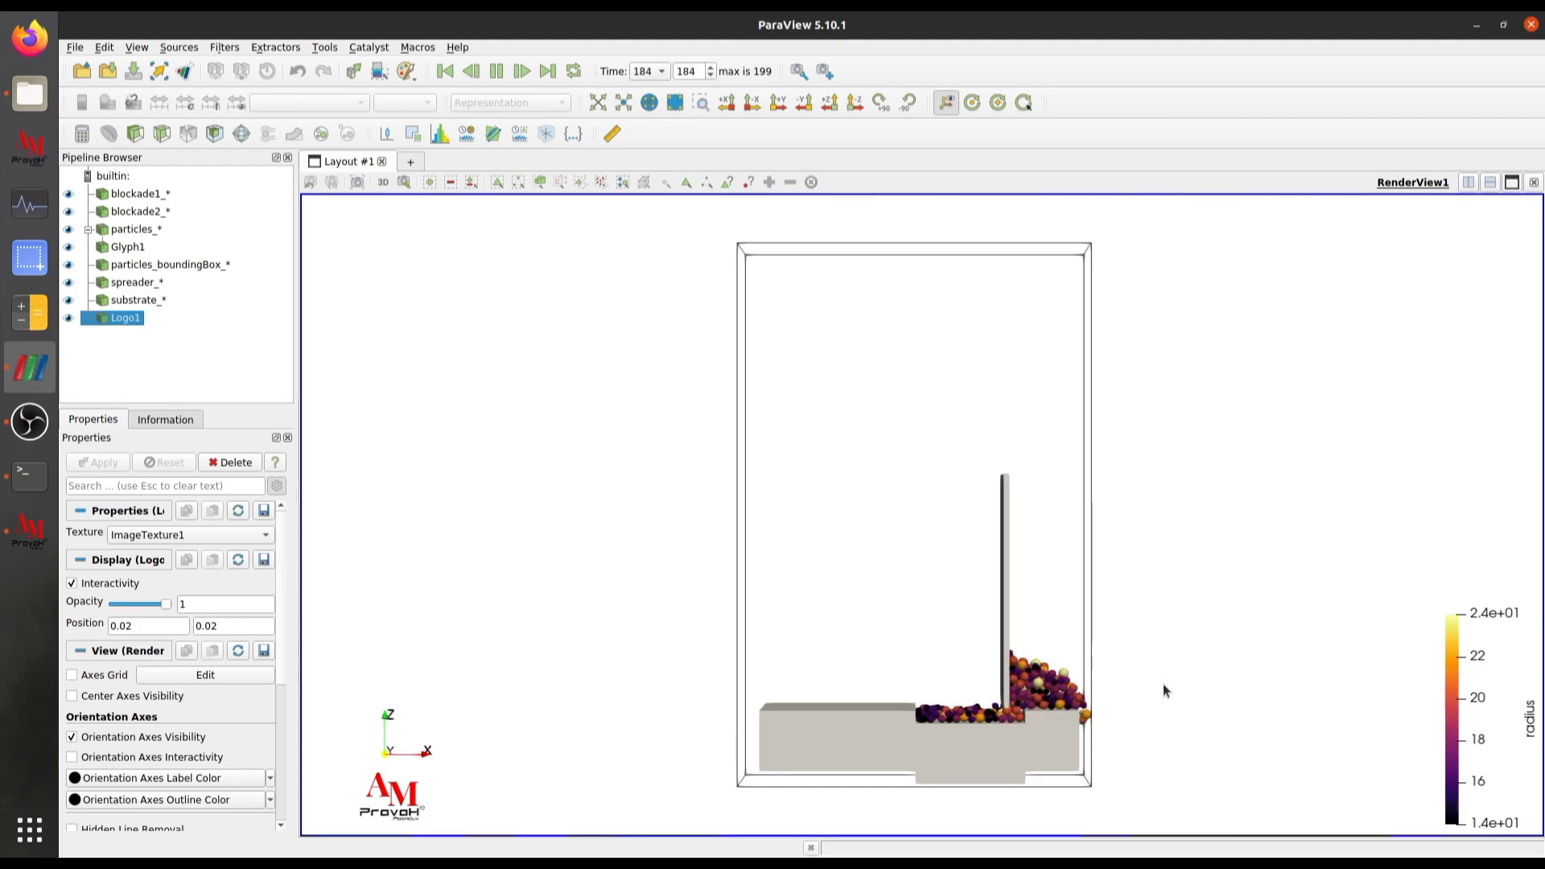
left_click_drag(668, 616, 1317, 353)
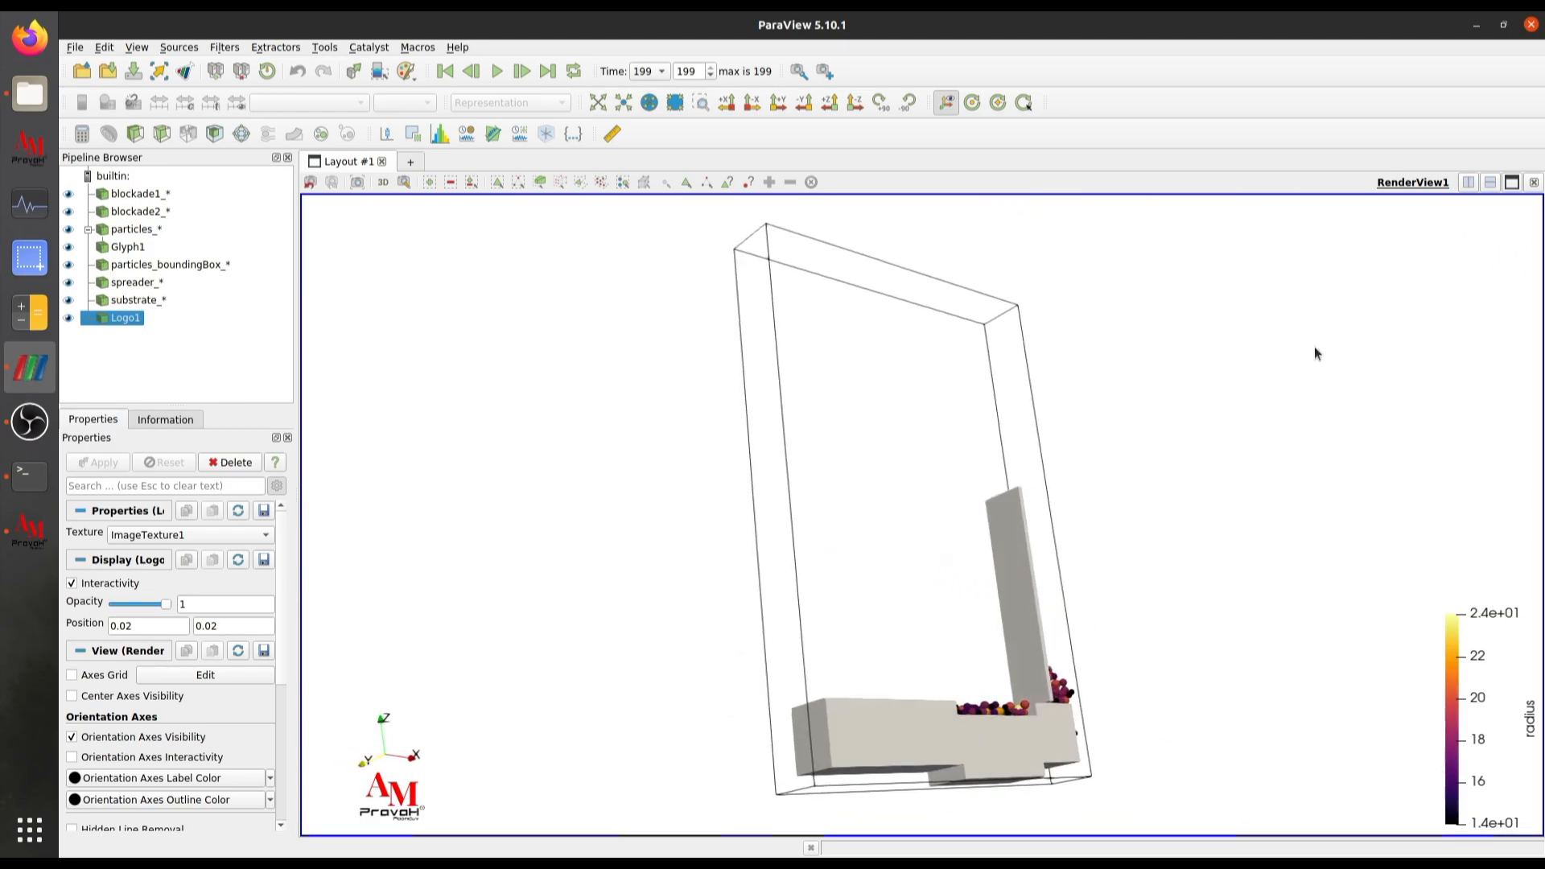
left_click(1477, 26)
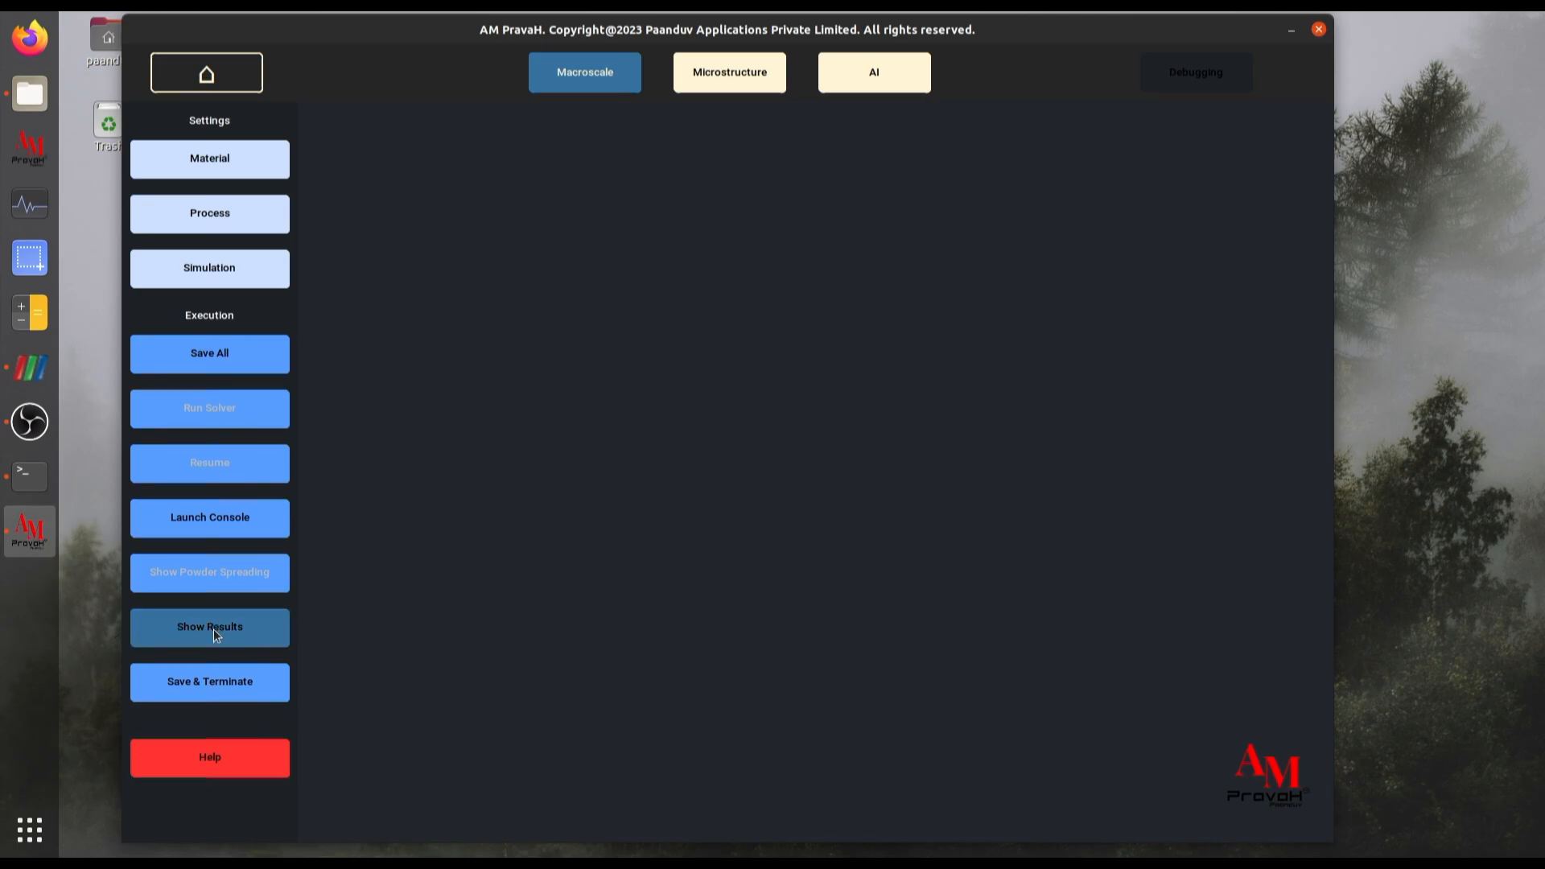
Launch the console for the running solver and move the Numerics and Residuals plot clear of the execution controls.
left_click(24, 474)
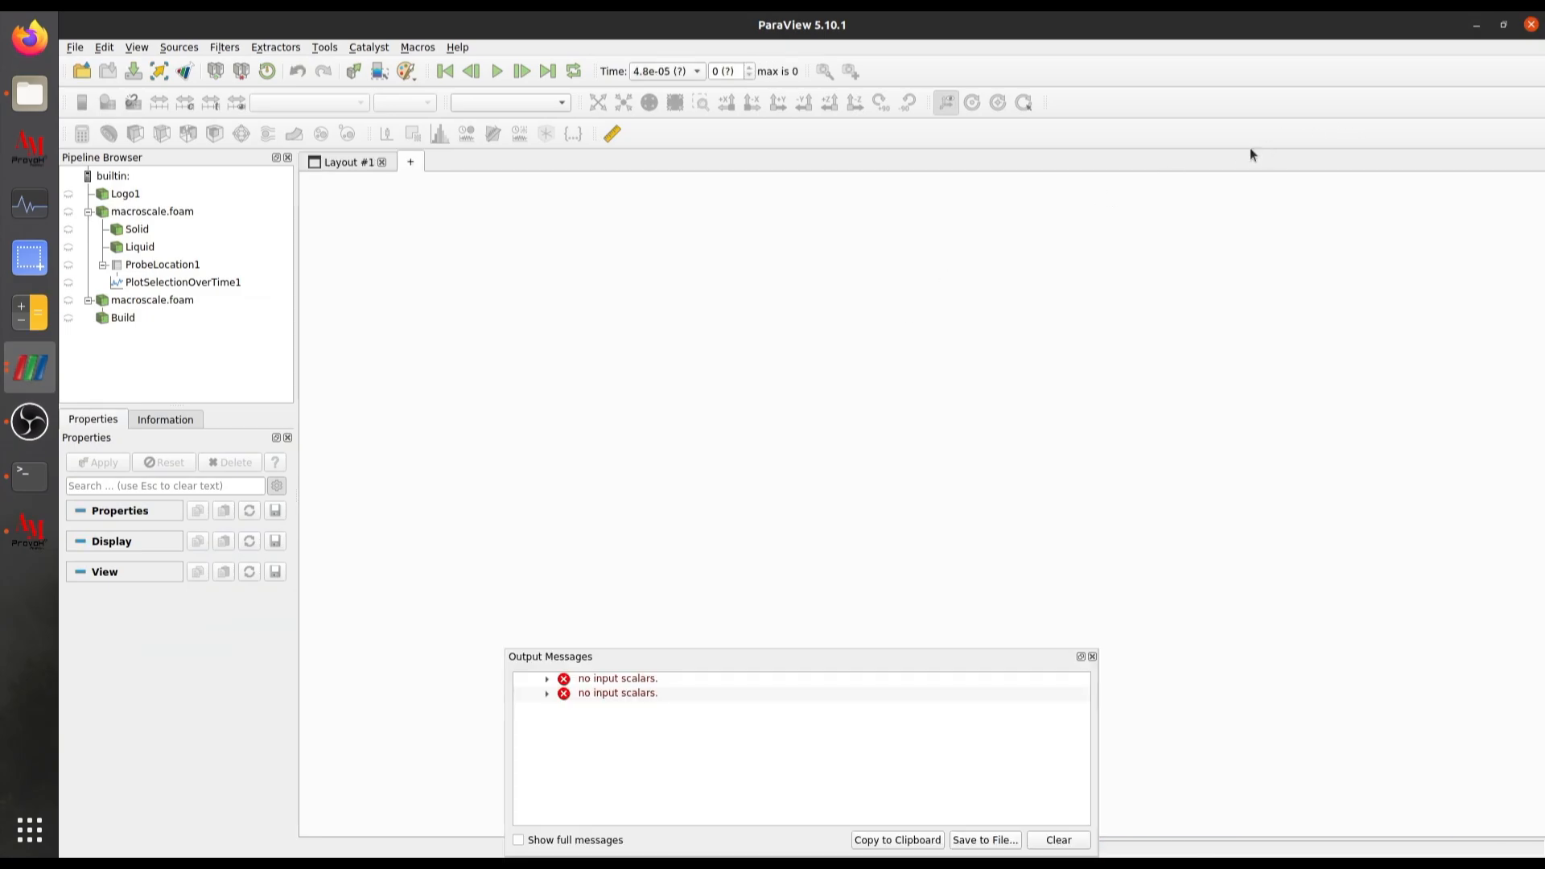
left_click(1477, 26)
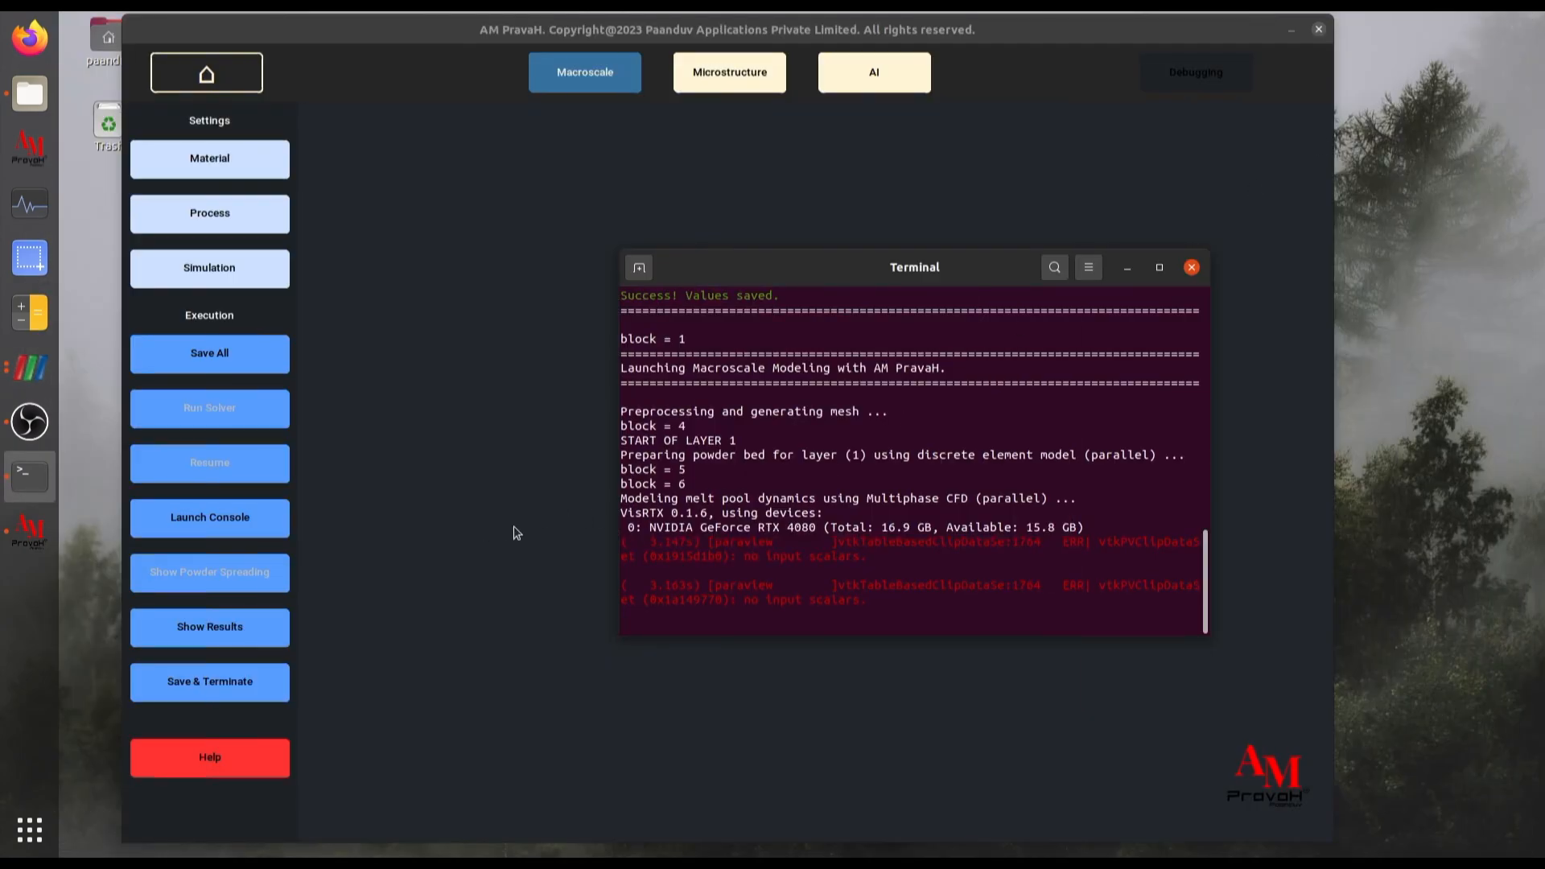
left_click(204, 514)
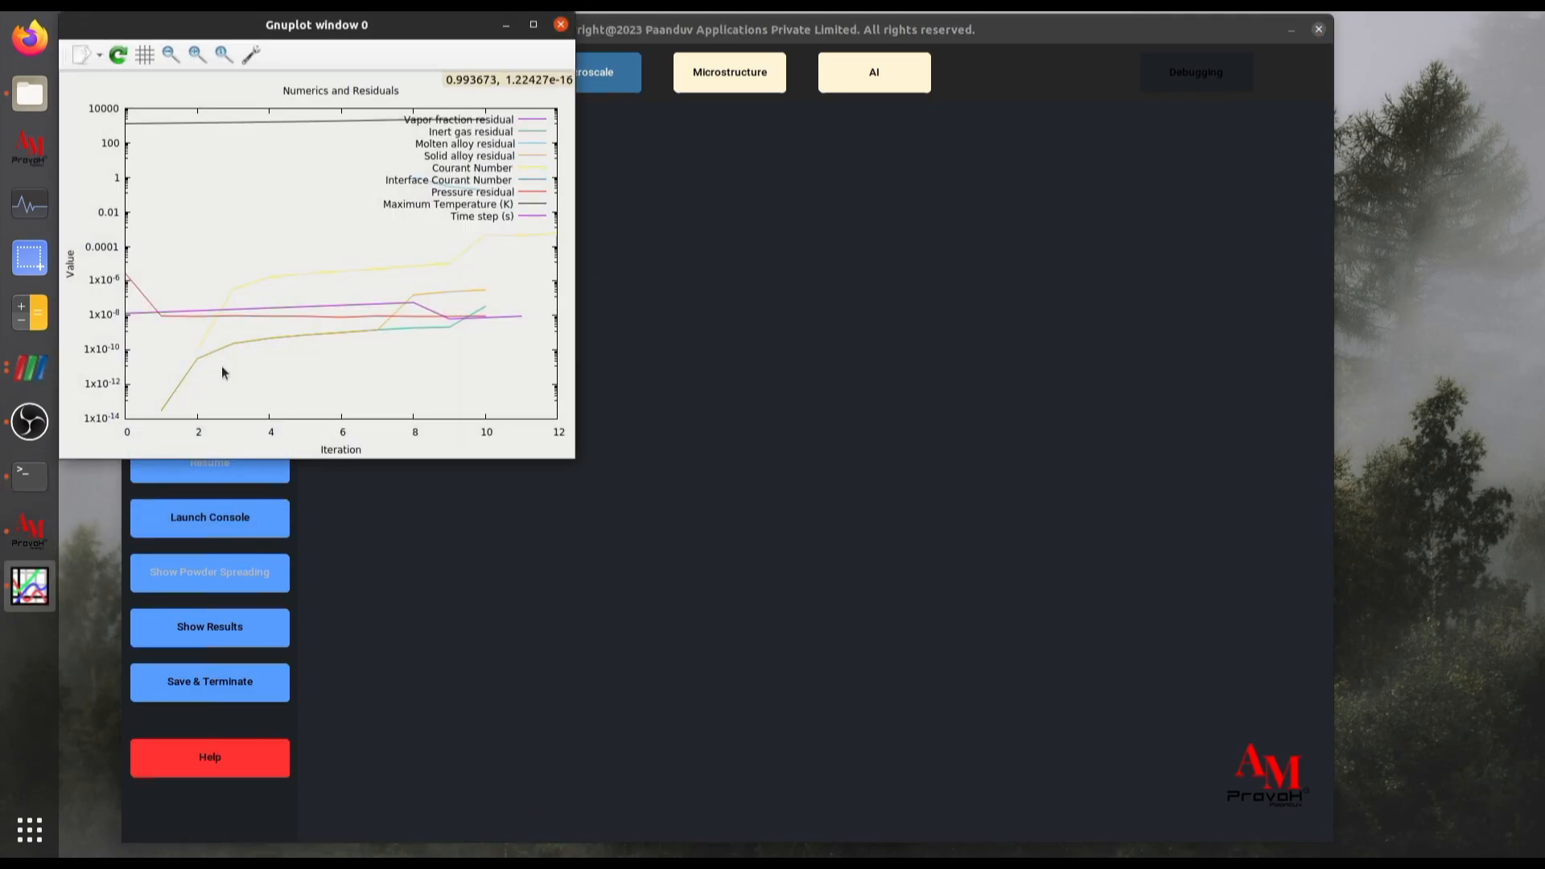
left_click_drag(331, 32, 766, 179)
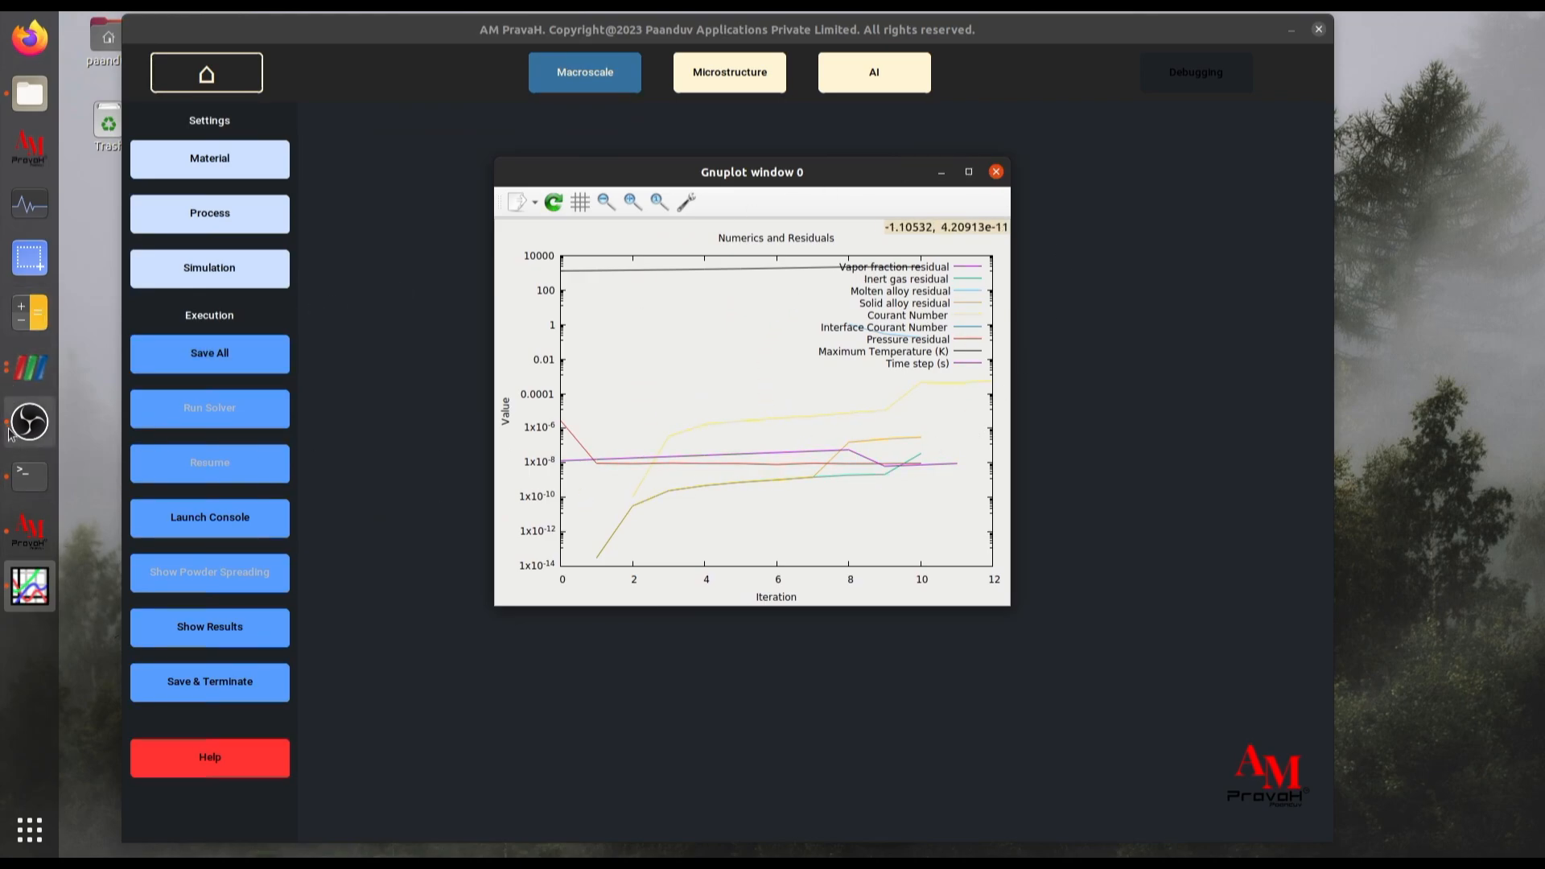
Check the terminal log for used storage, estimated remaining clock time, process time and simulation completion.
left_click(30, 476)
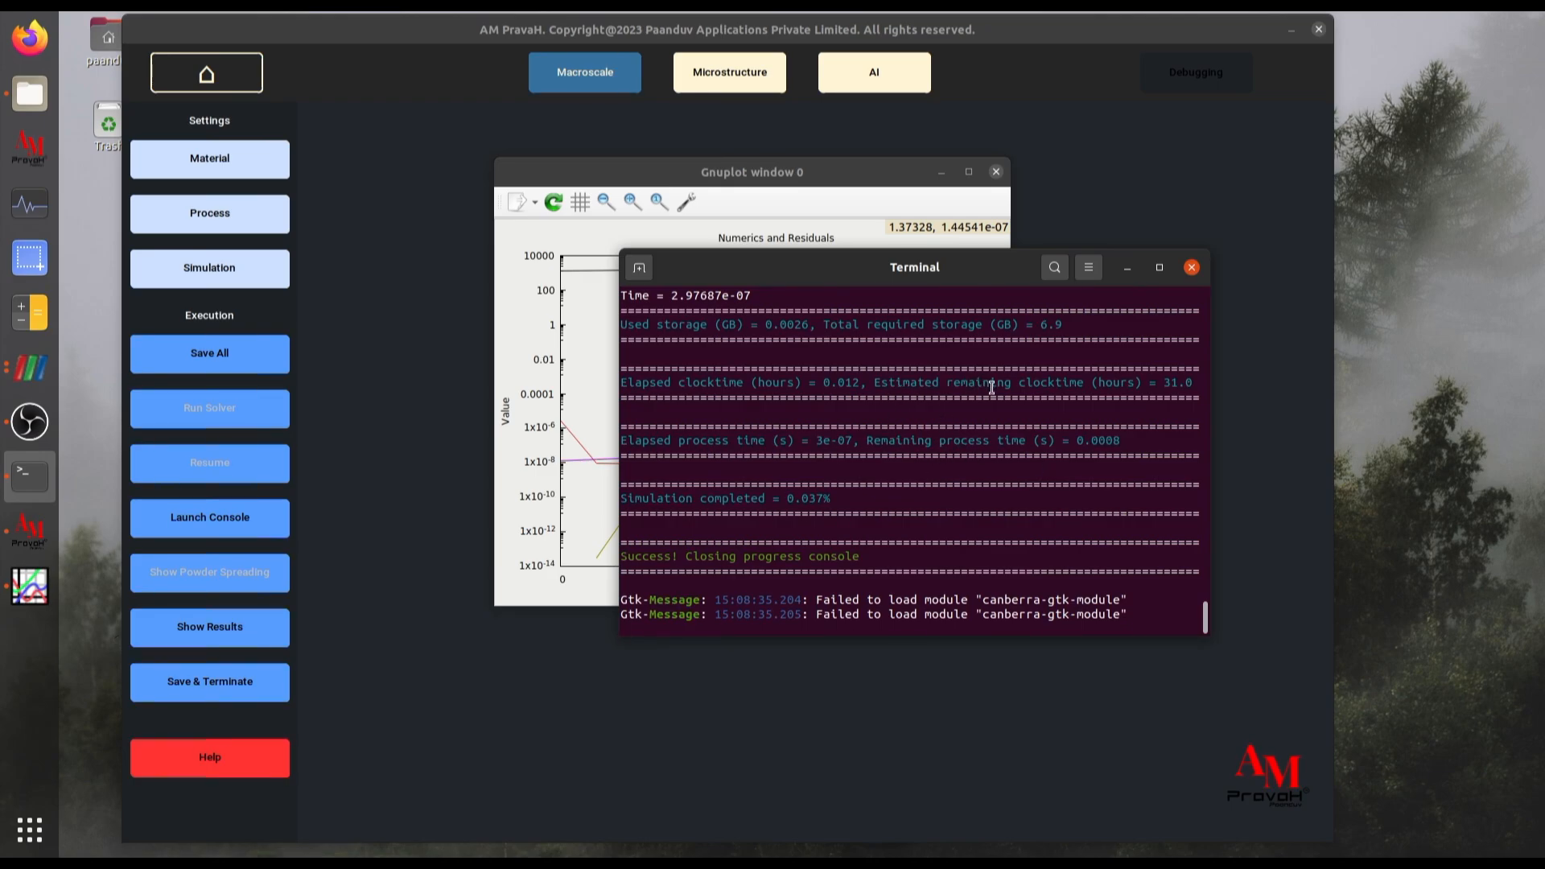
scroll(968, 446, "up", 2)
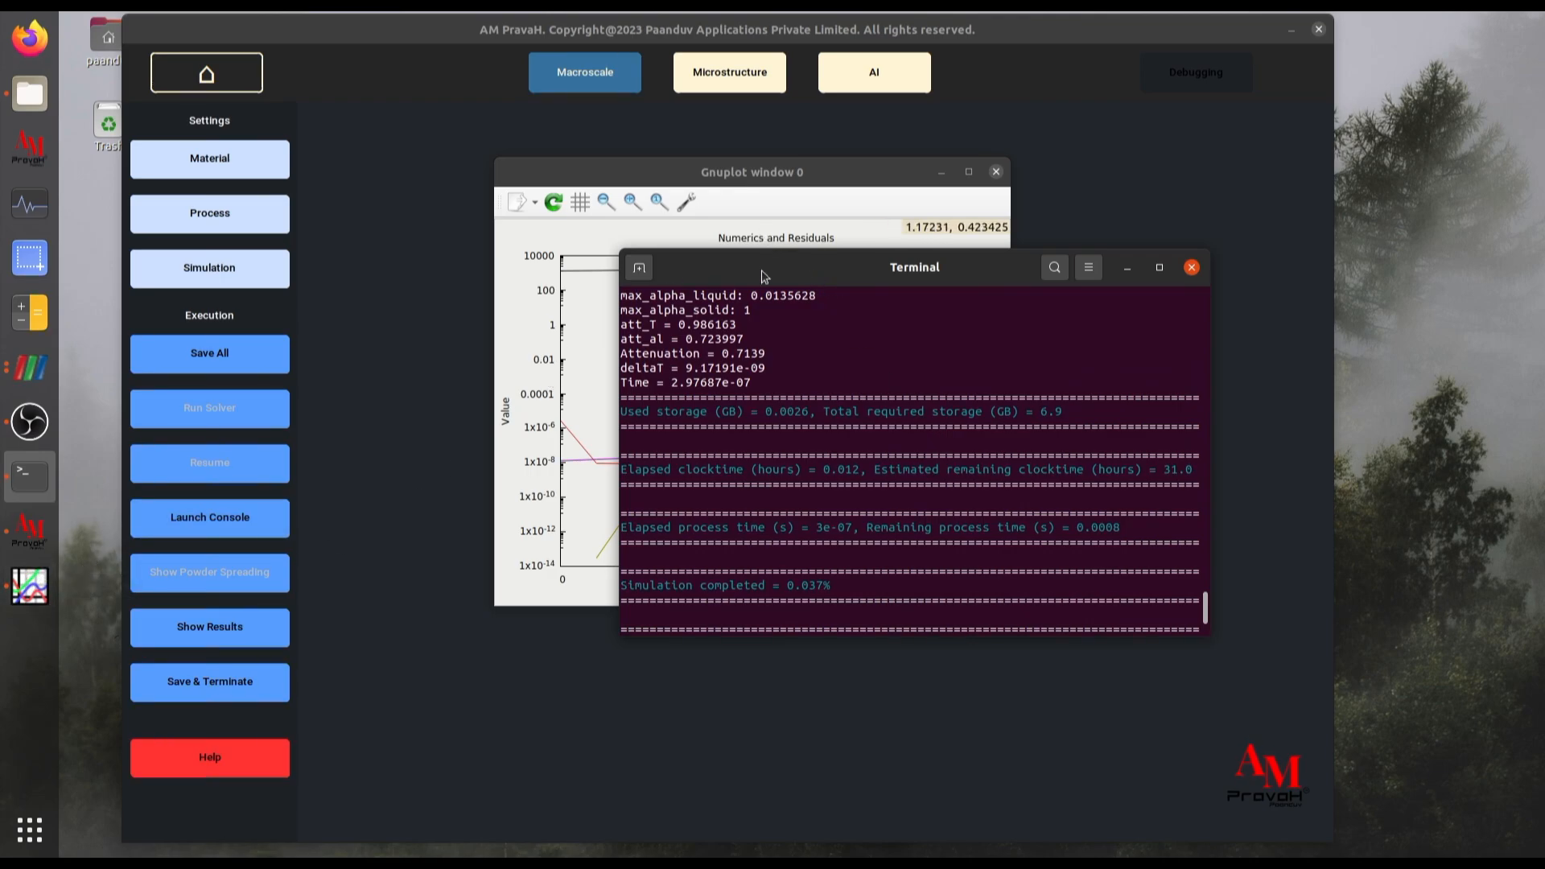
left_click_drag(765, 276, 824, 208)
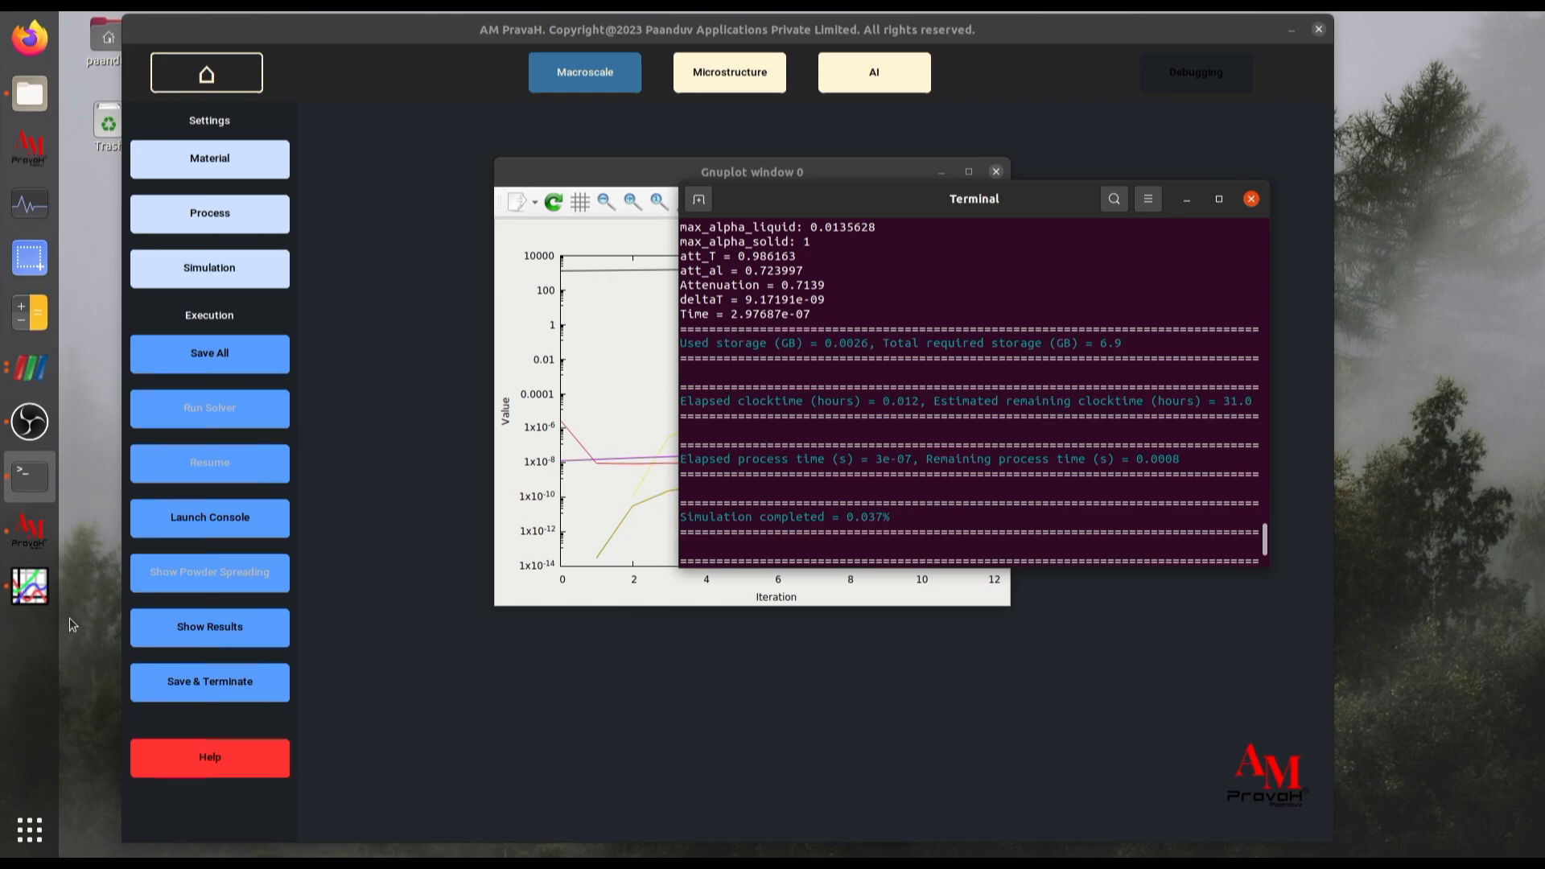
Show the macroscale results in ParaView, reload the files of the upper macroscale.foam source and return to AM PravaH.
left_click(197, 646)
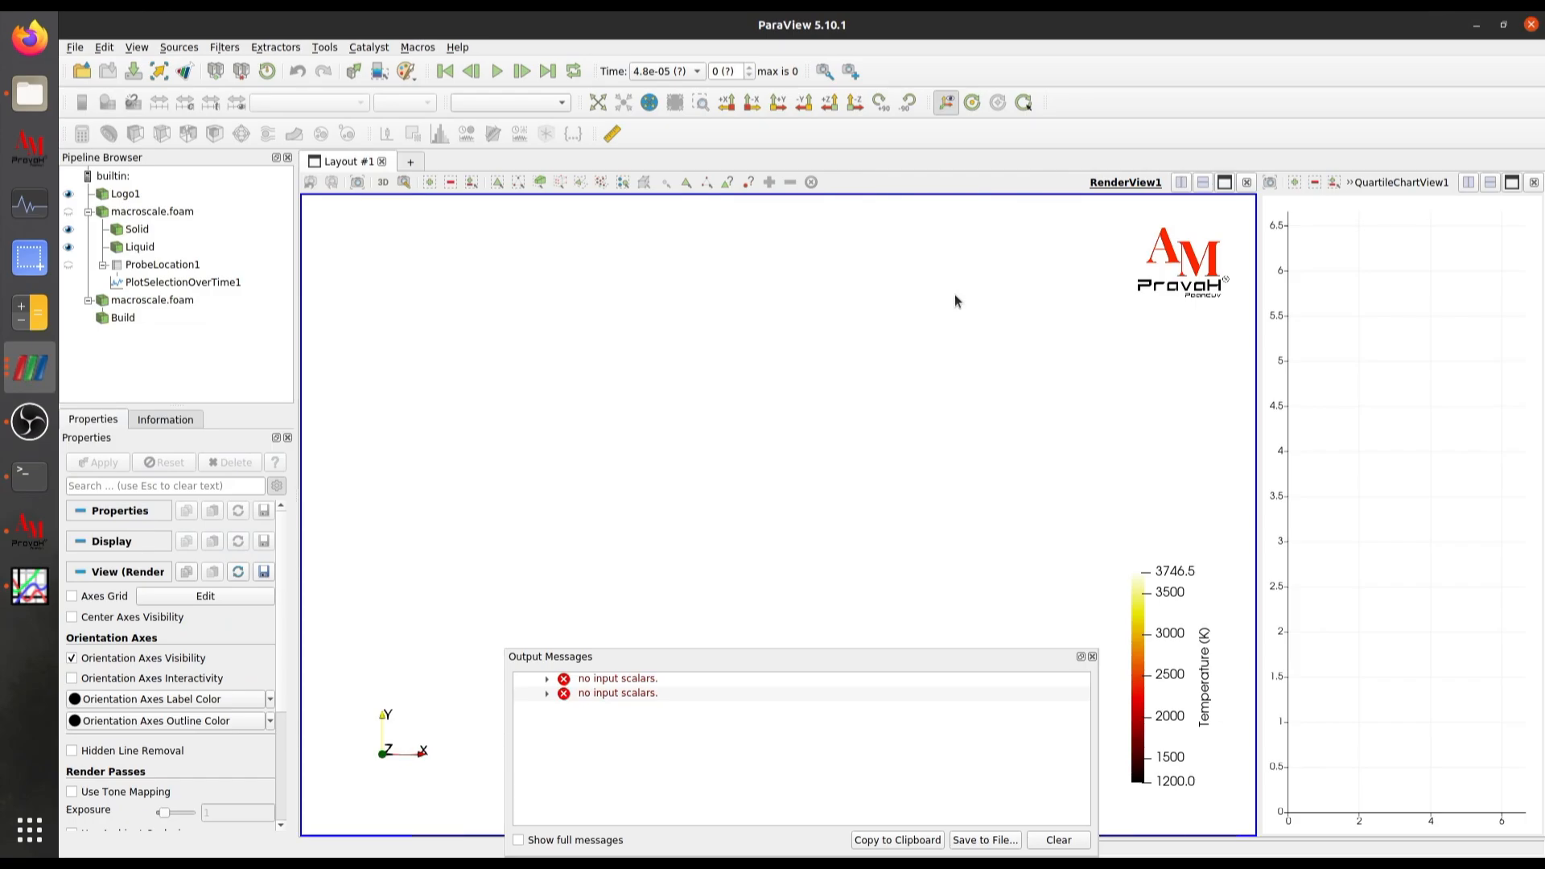
left_click(1531, 25)
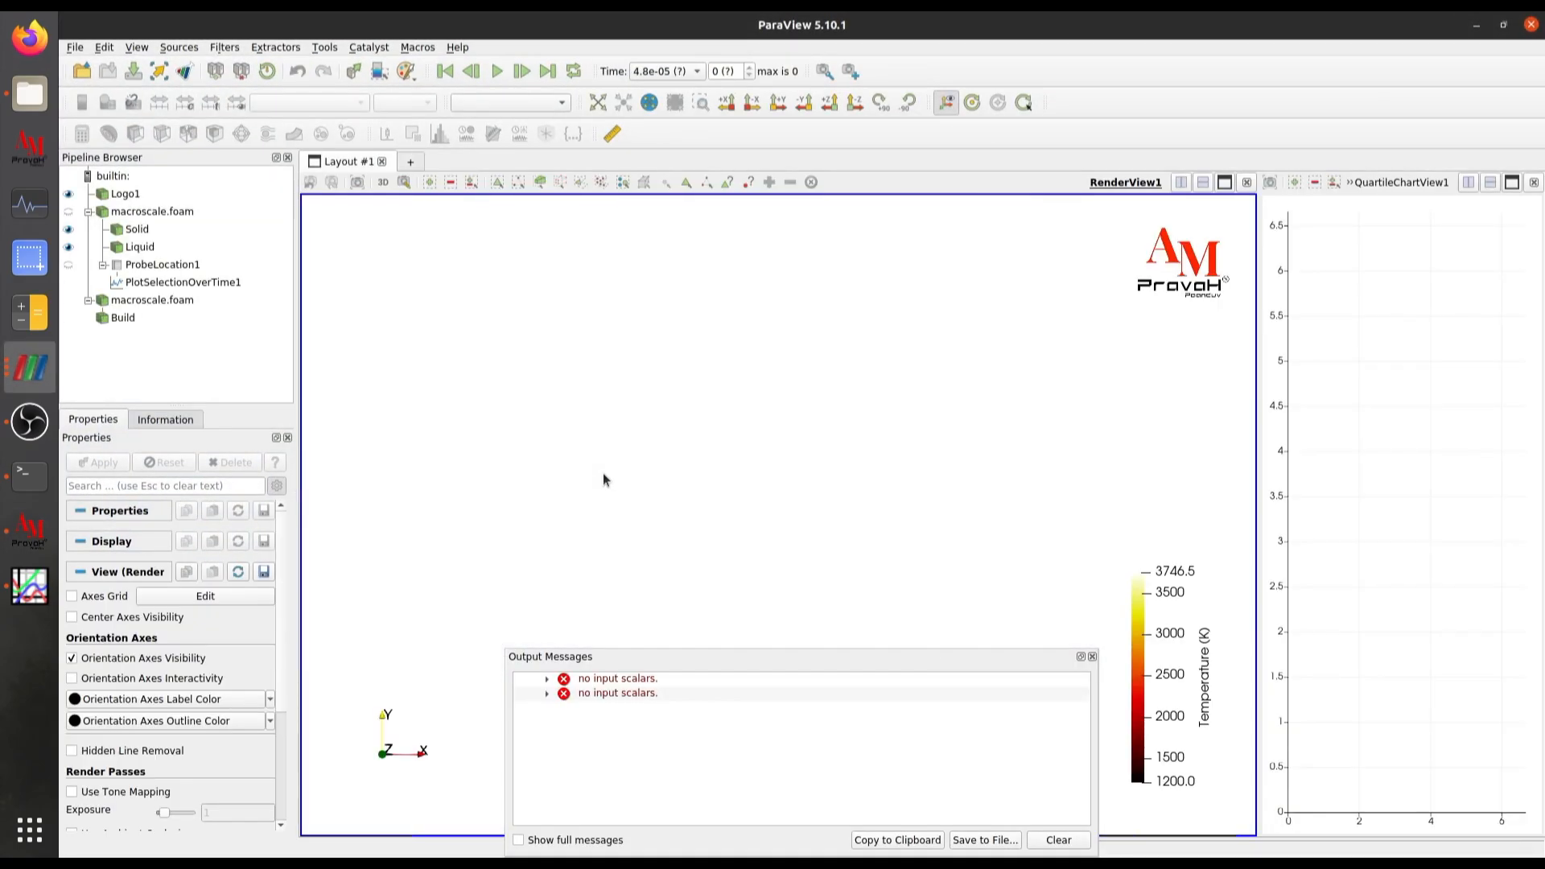
right_click(142, 213)
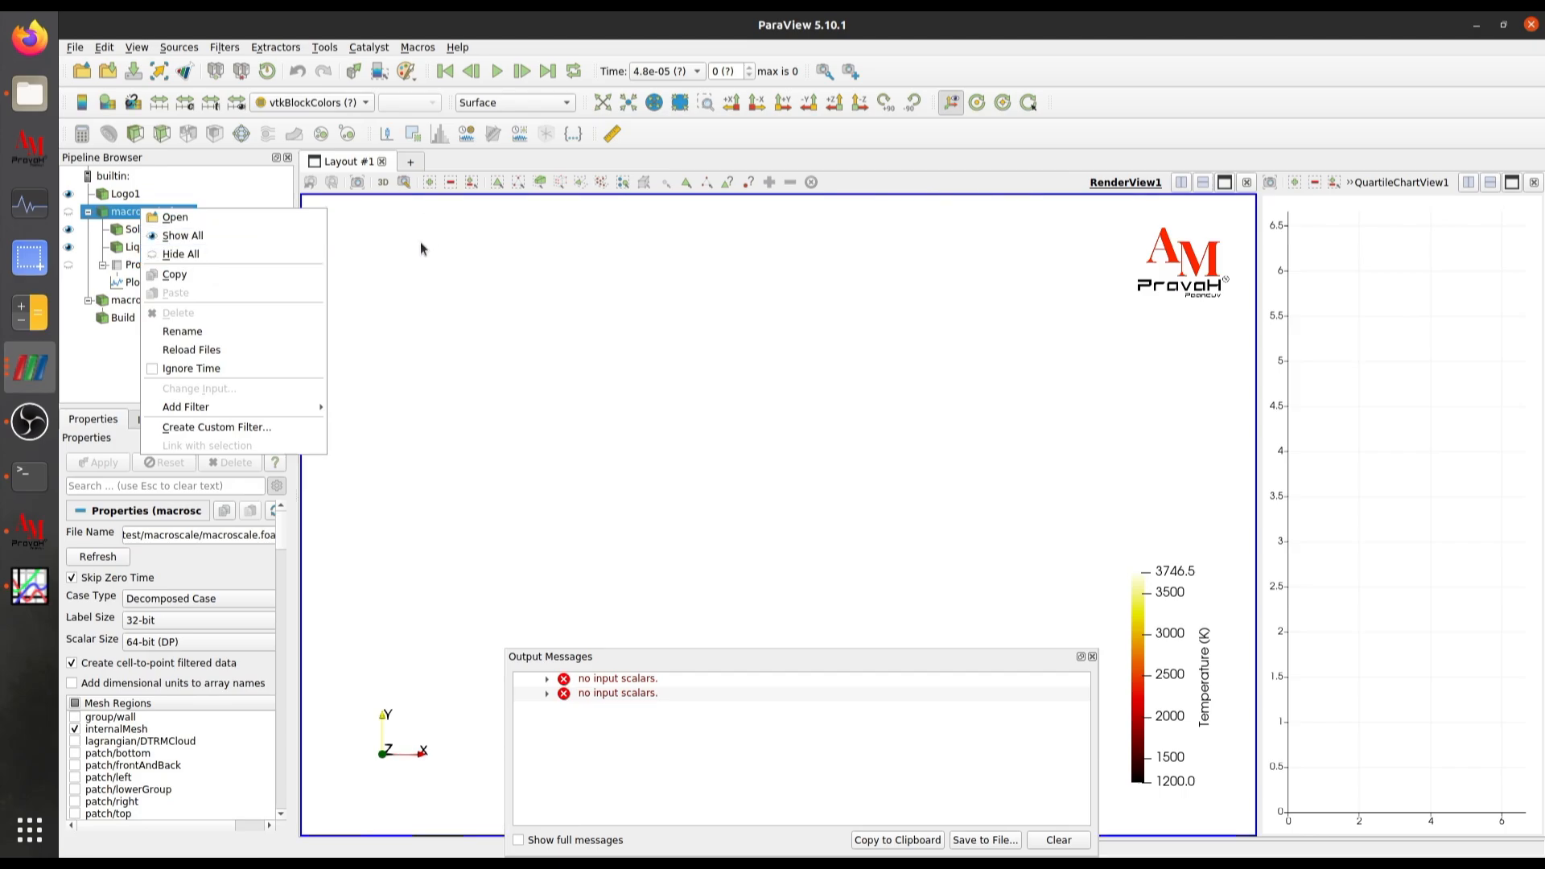
left_click(192, 349)
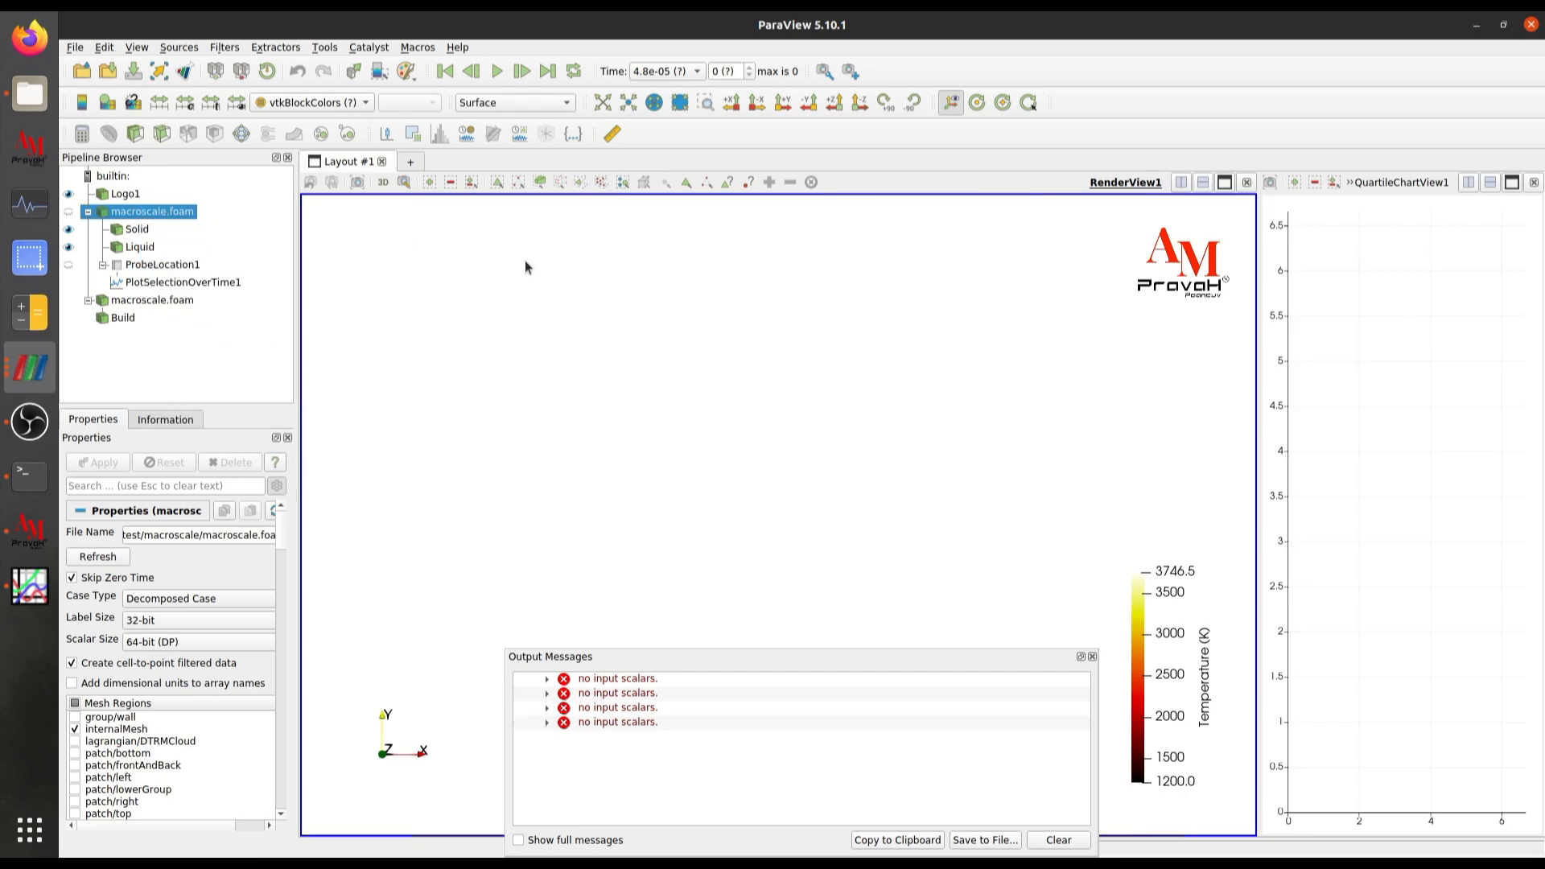
left_click(1476, 27)
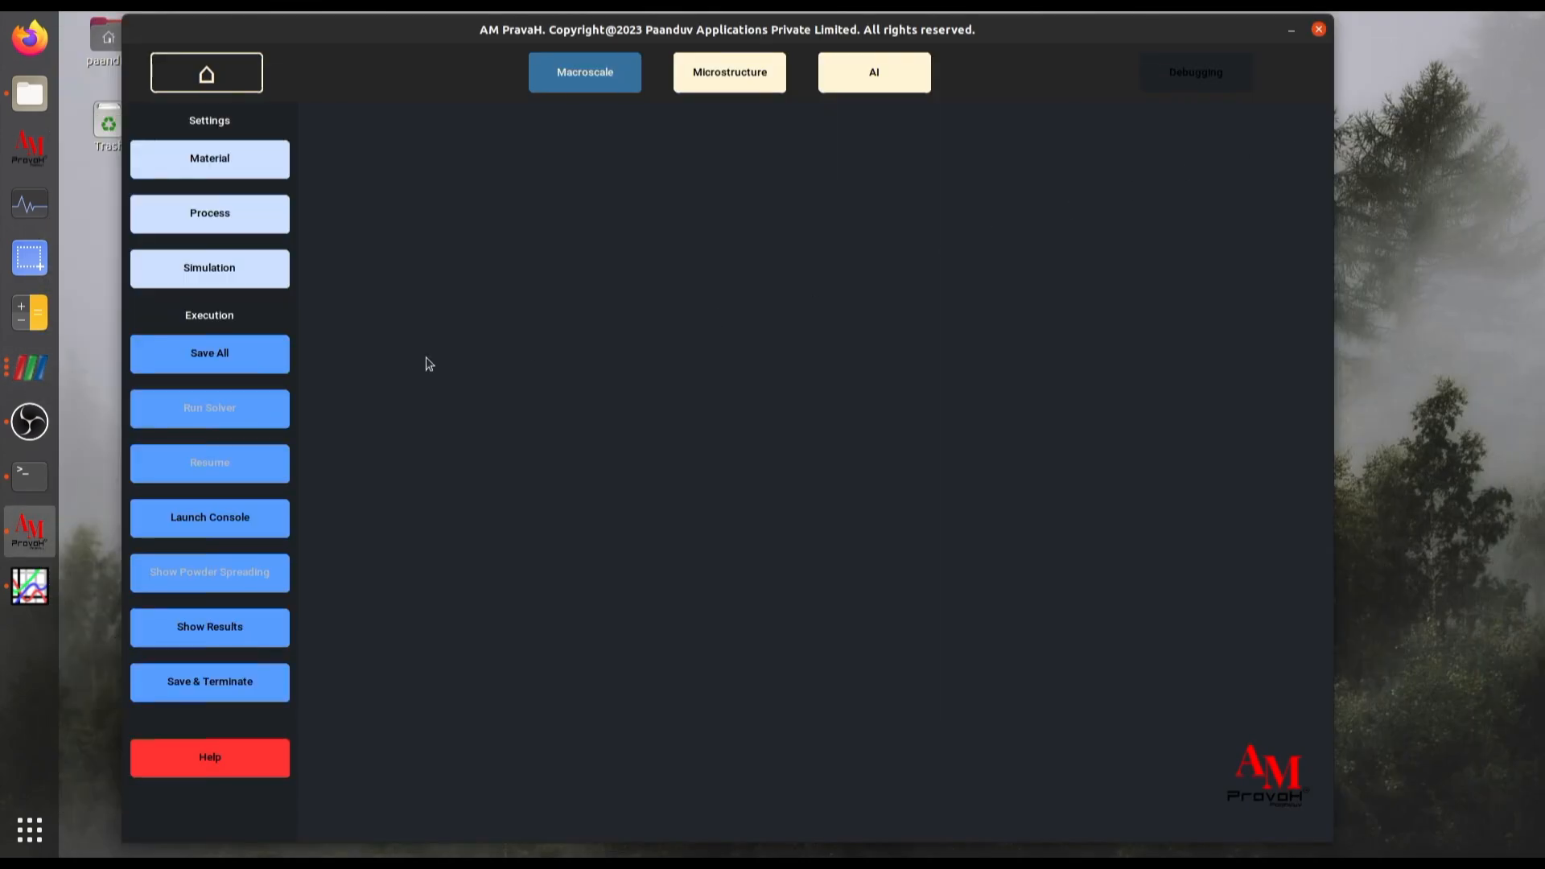
Launch the console again as the solver progresses and review the residuals plot alongside the storage, time and completion figures in the terminal.
left_click(29, 475)
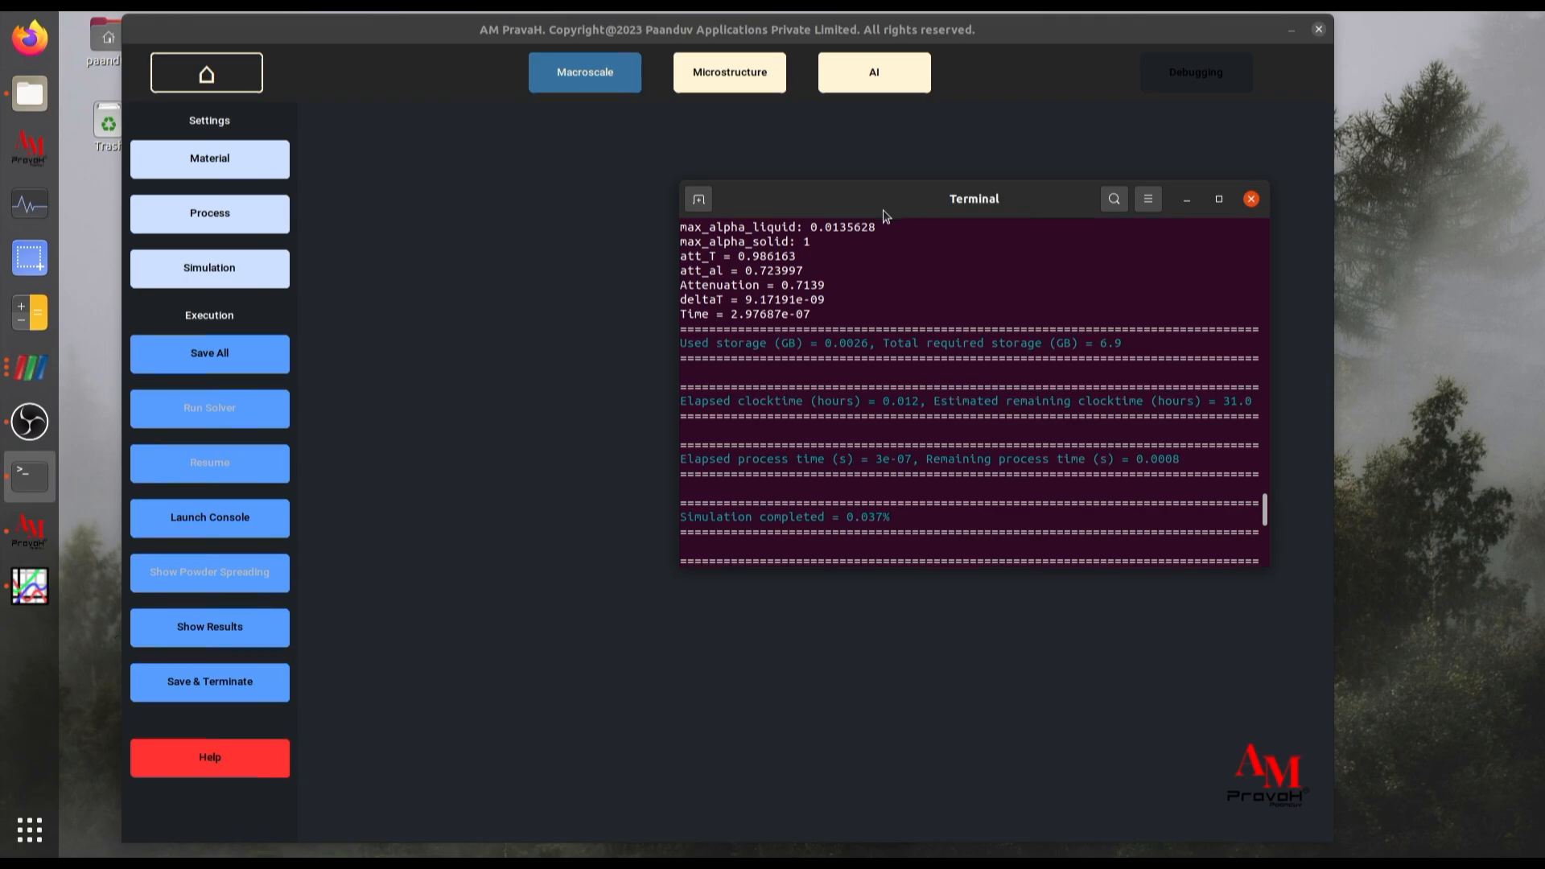
left_click_drag(889, 215, 807, 232)
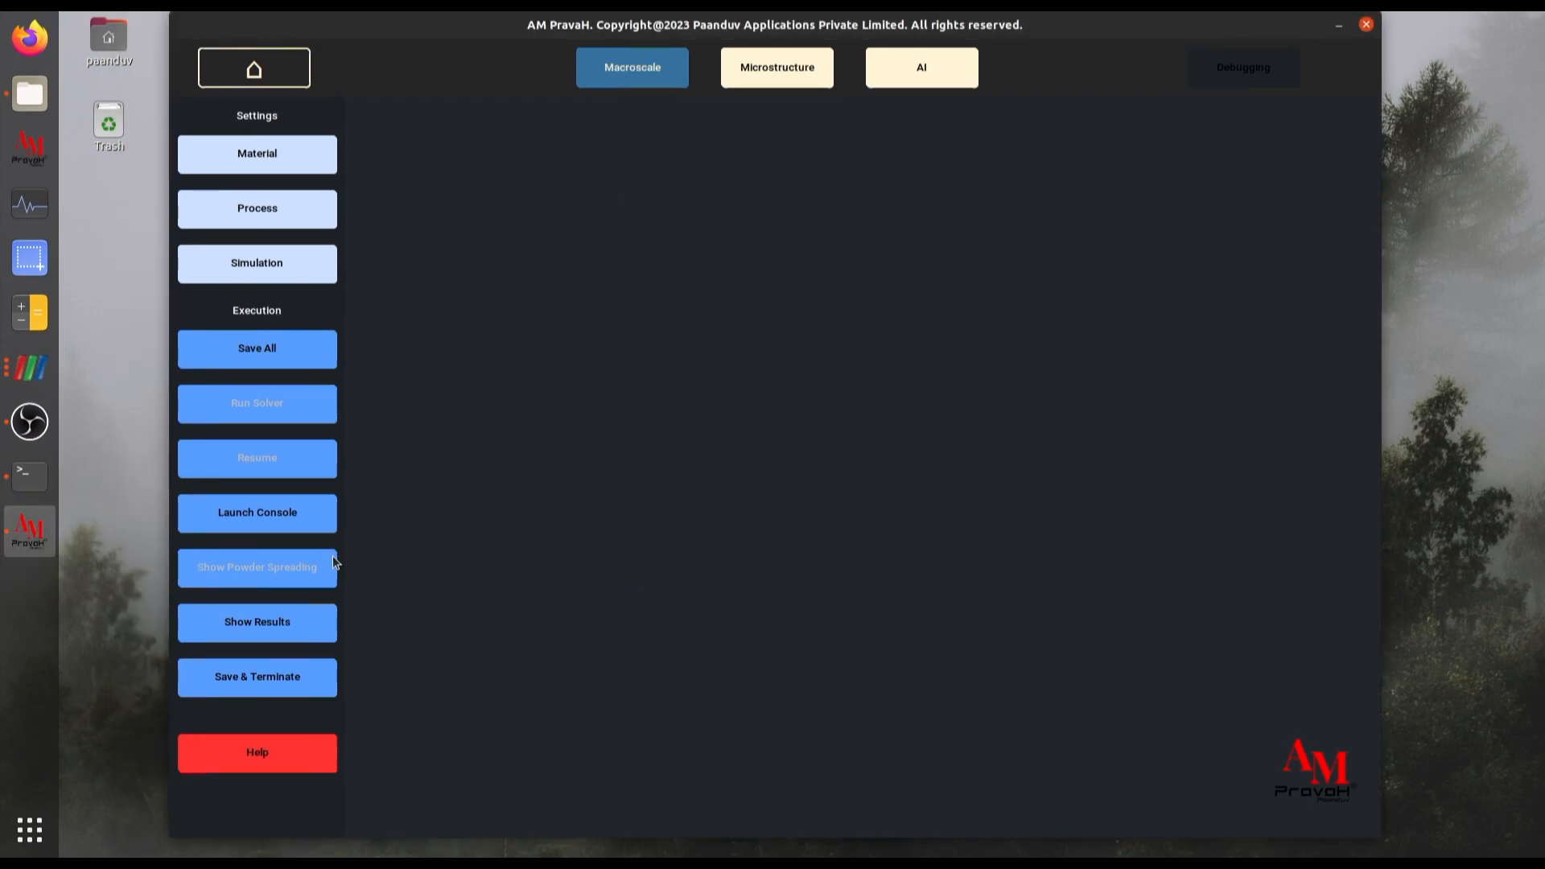
left_click(271, 527)
left_click_drag(370, 32, 639, 132)
left_click(30, 476)
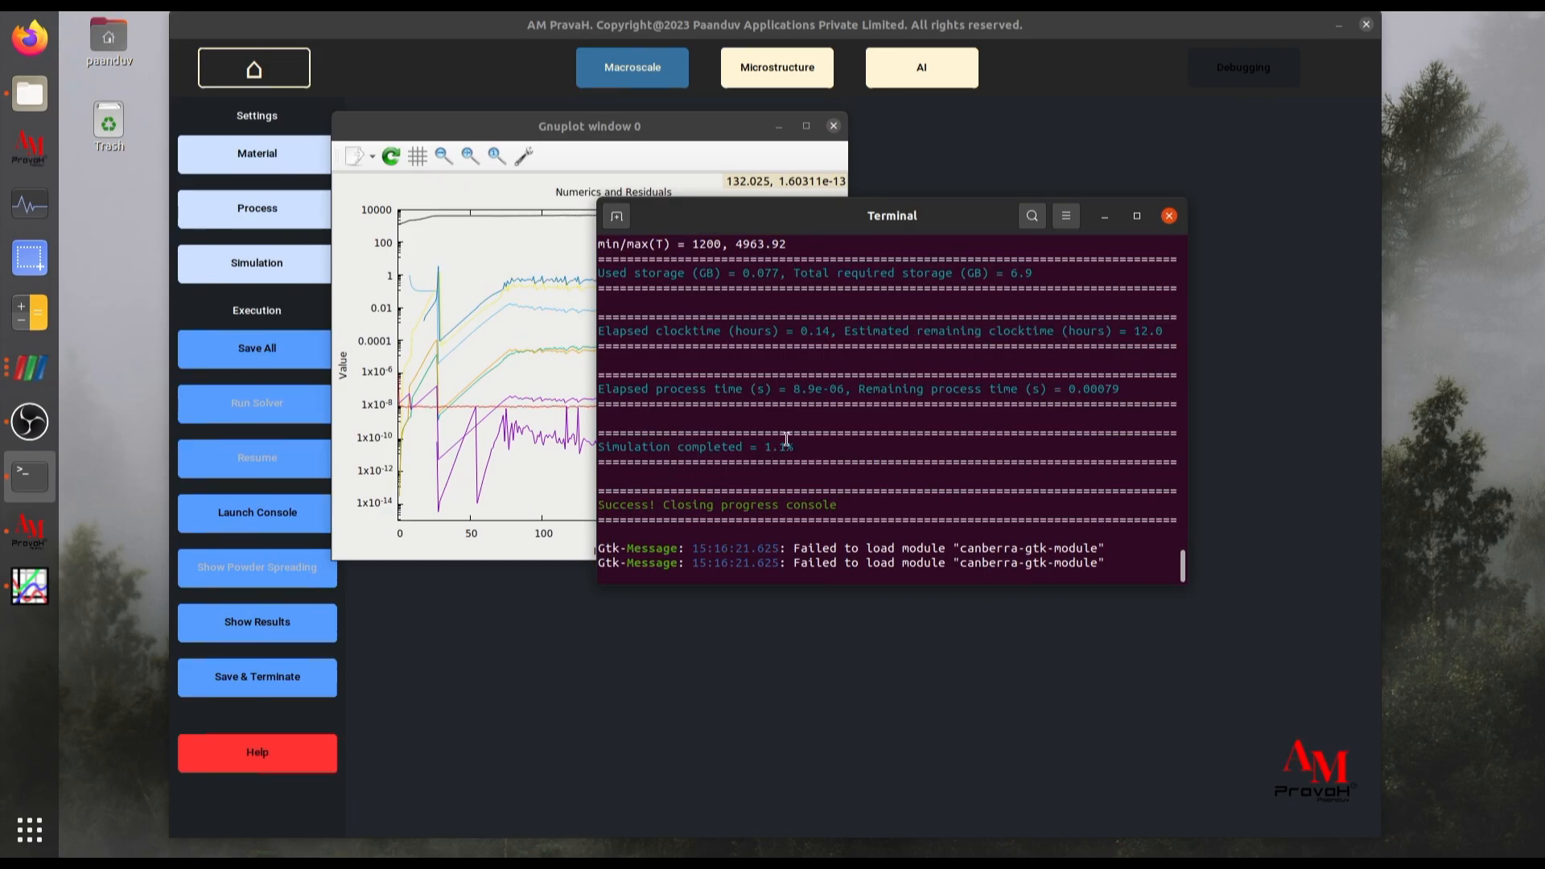
left_click(1106, 217)
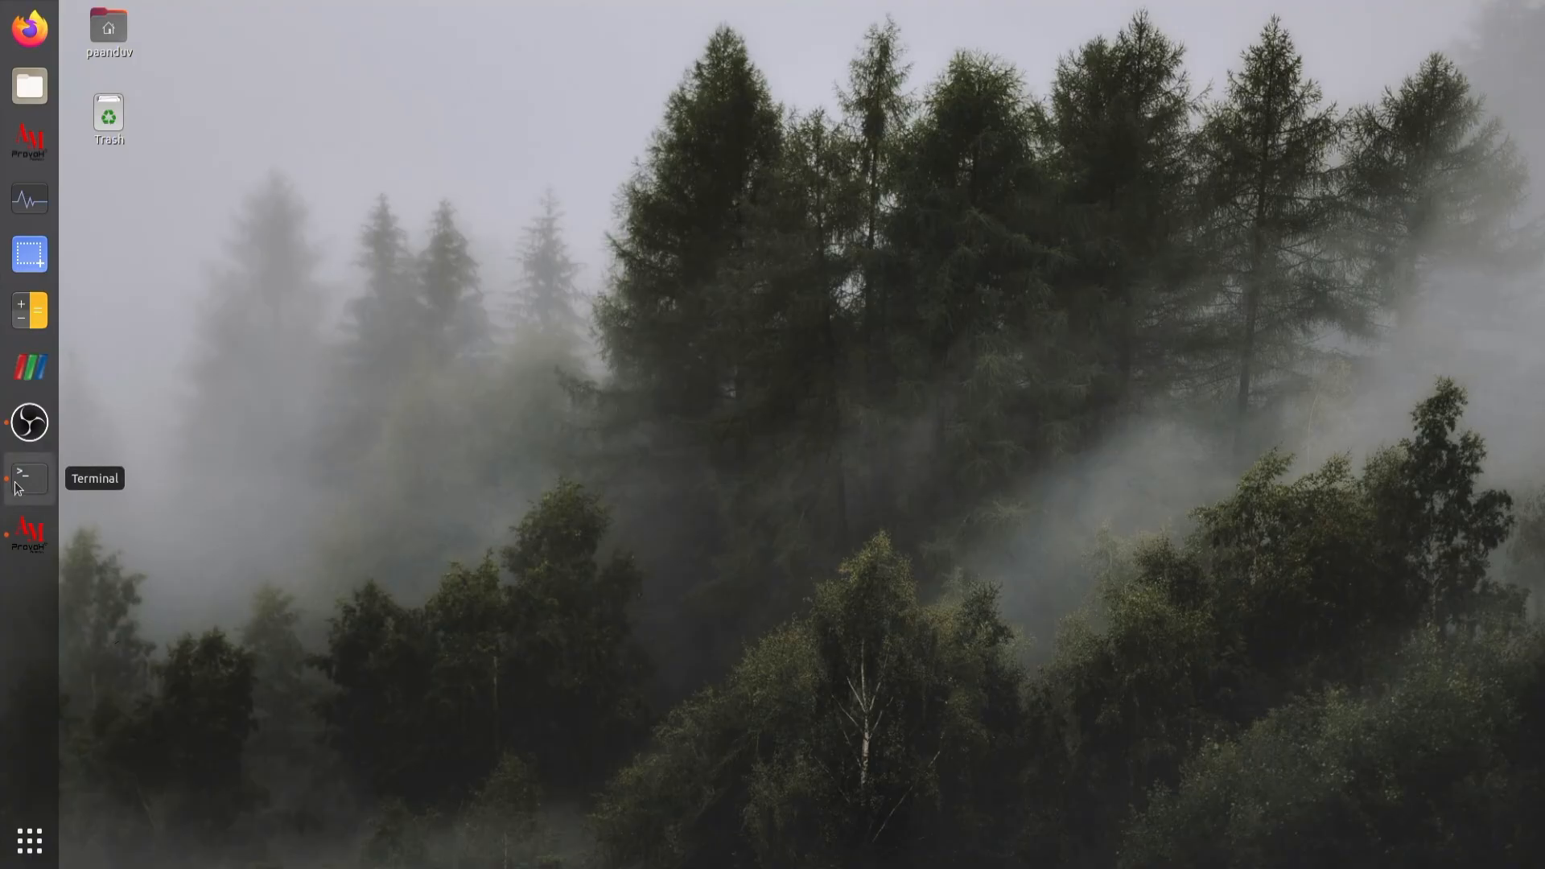
Show the macroscale results, play the melt pool animation and inspect the solid and liquid regions from several angles and axis-aligned views.
left_click(29, 533)
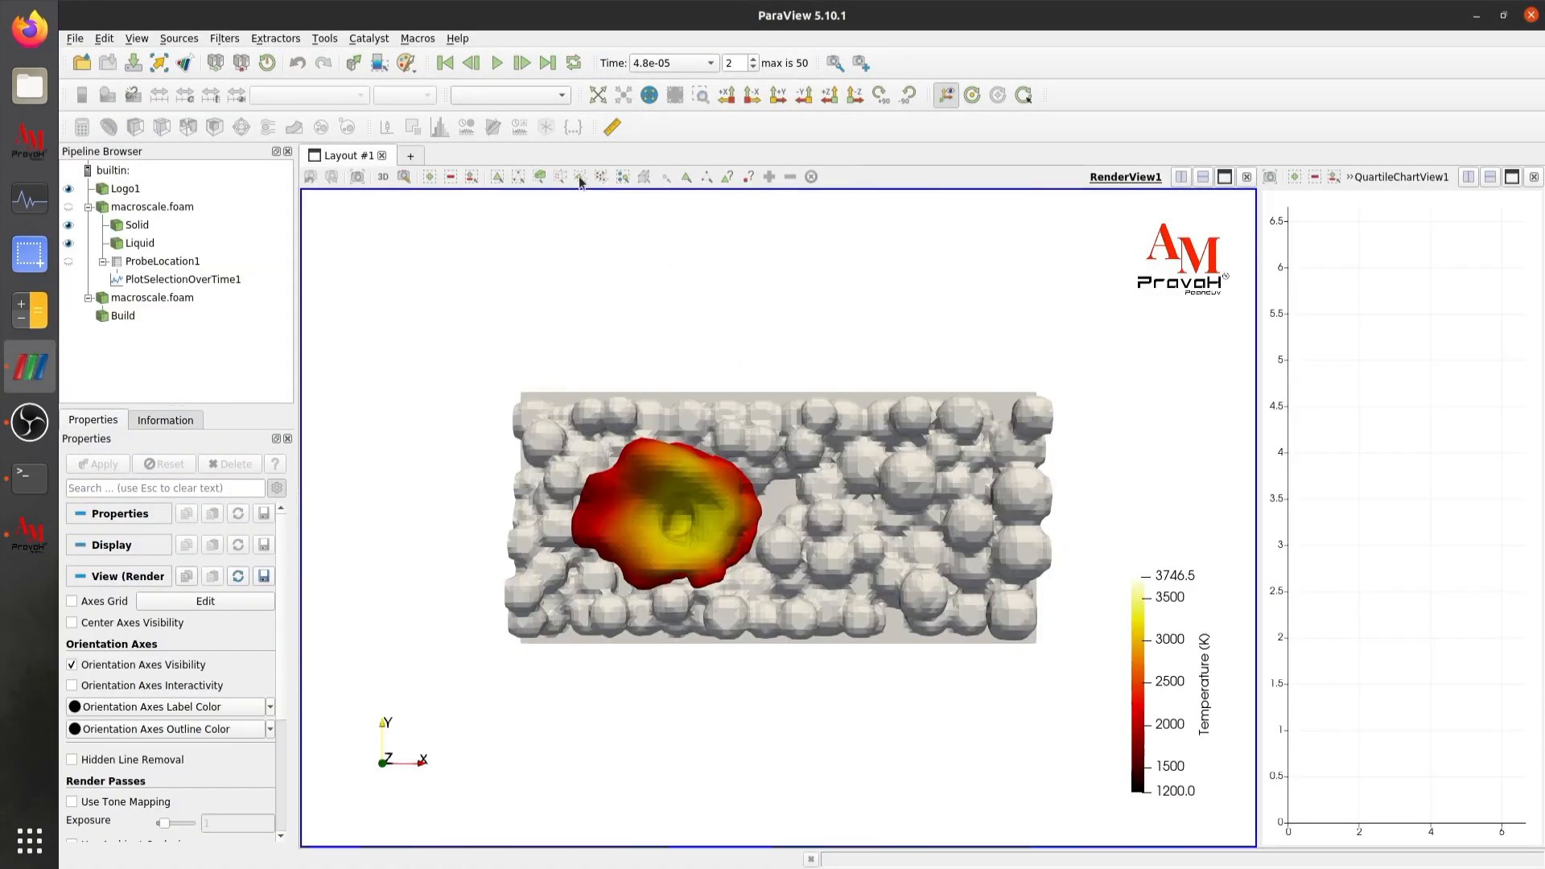
left_click(495, 63)
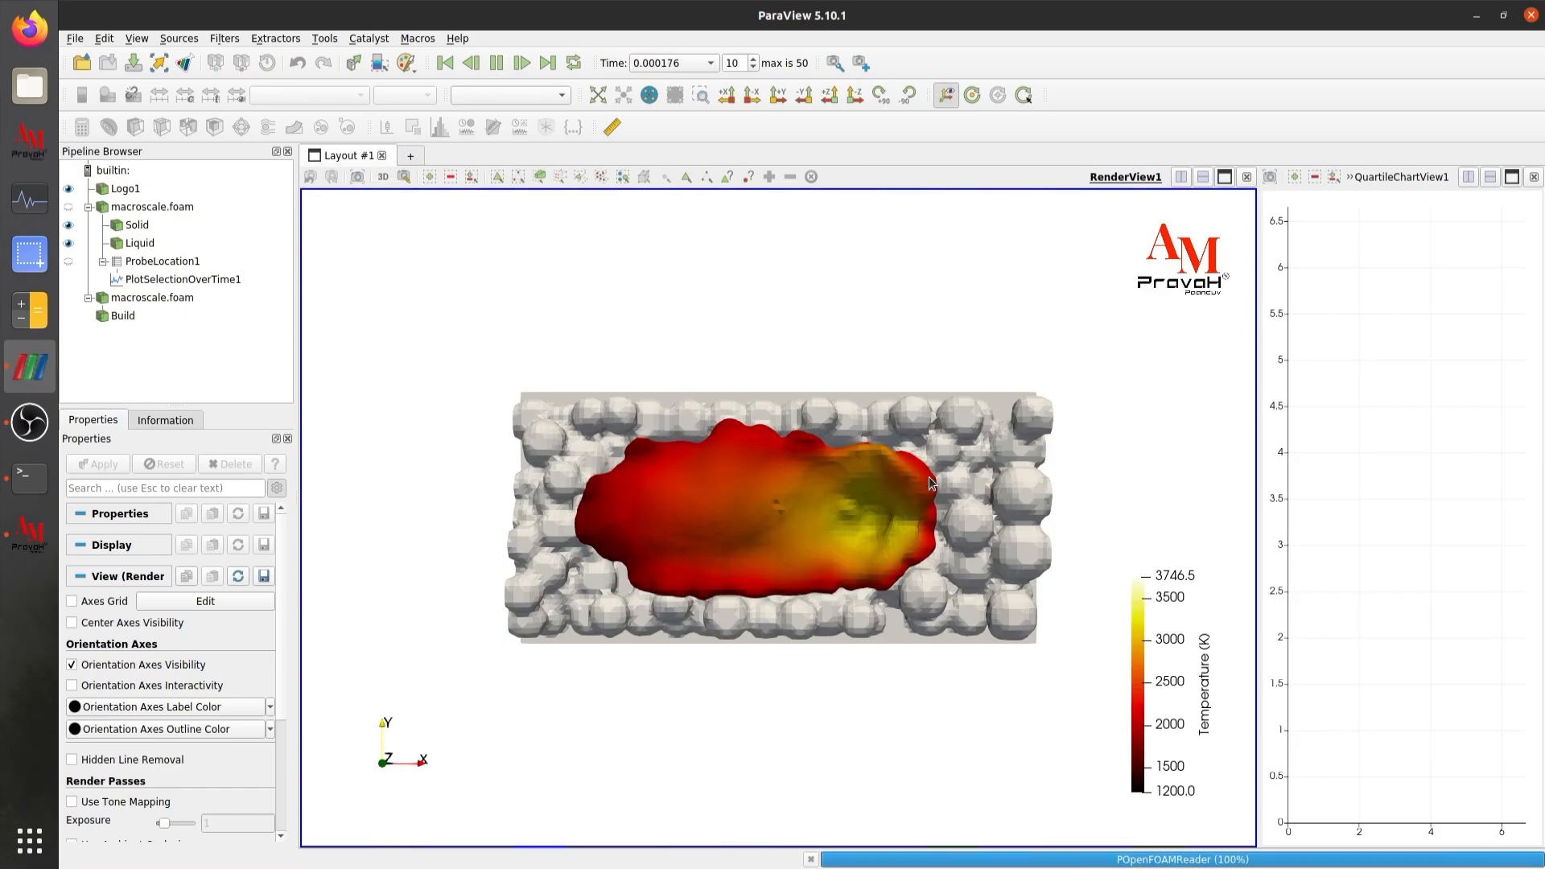
left_click_drag(964, 648, 983, 483)
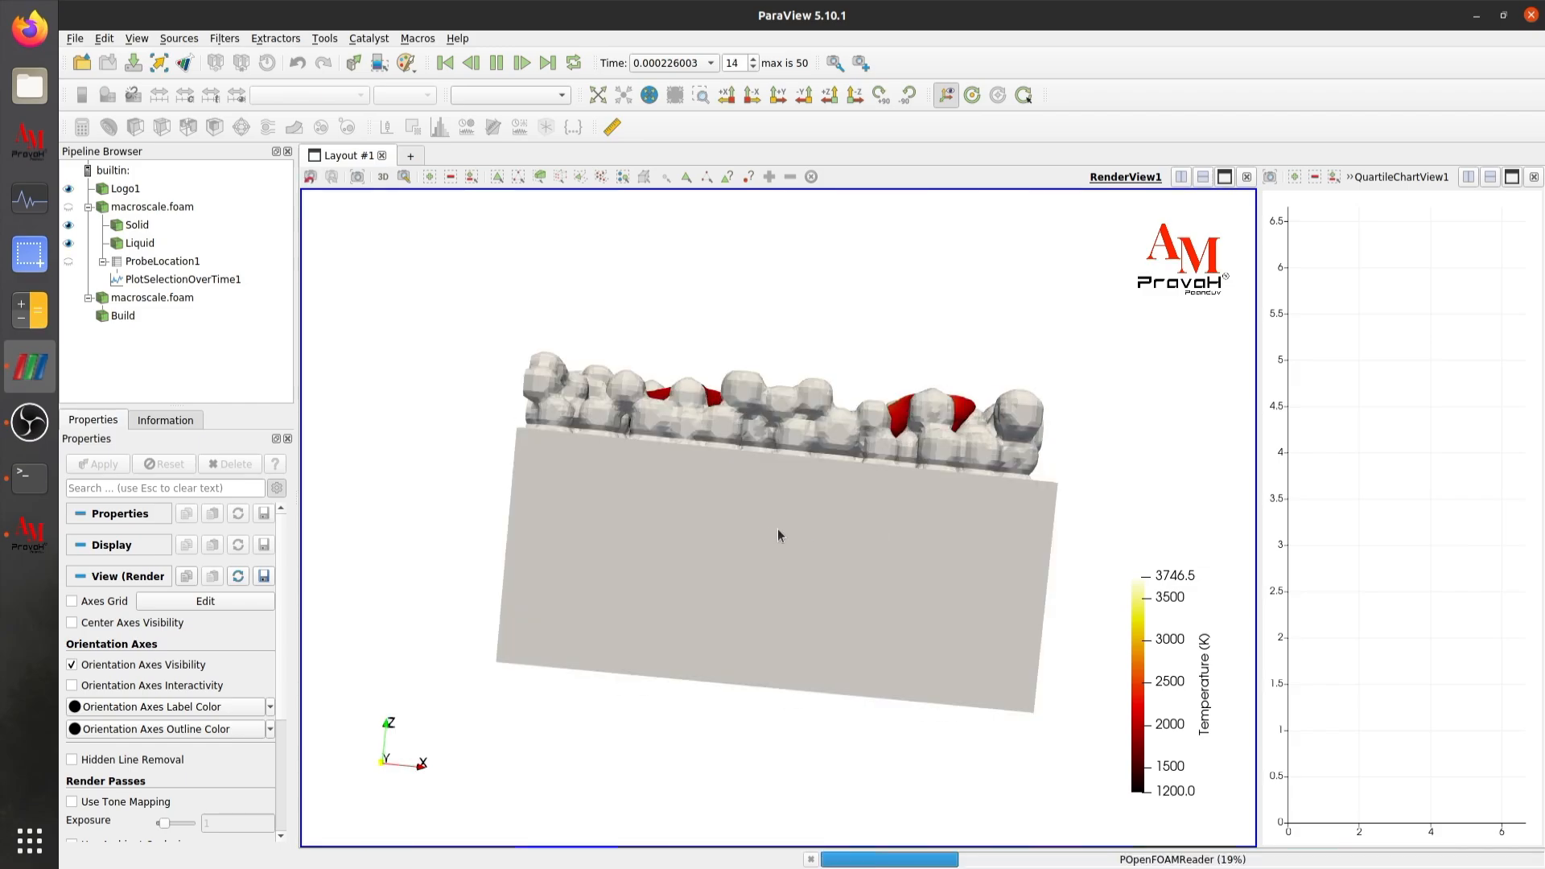
left_click_drag(708, 497, 694, 559)
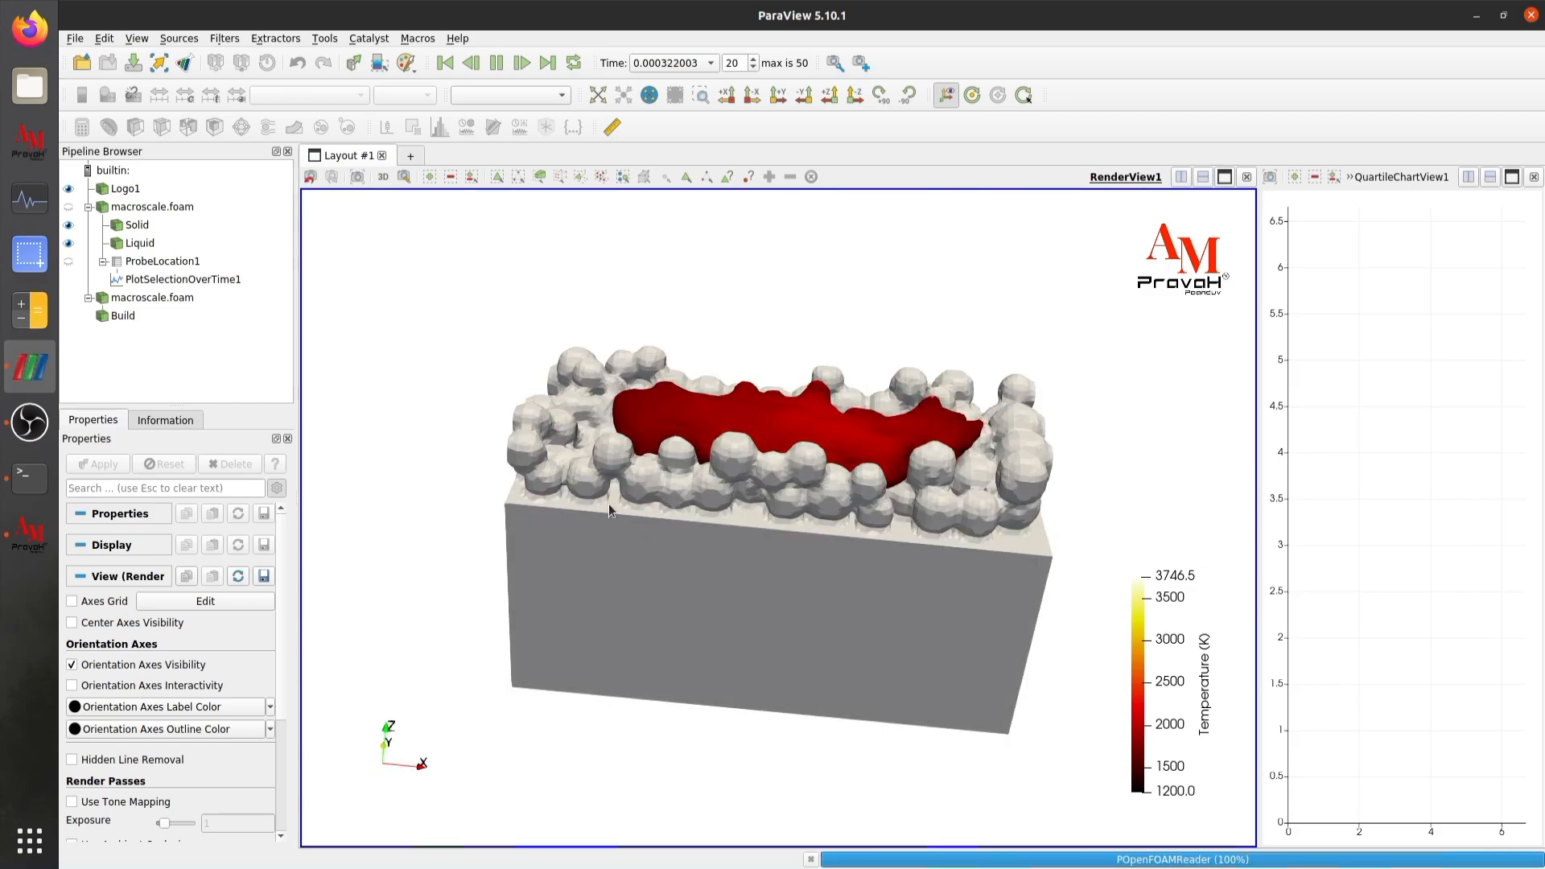
left_click_drag(608, 504, 687, 529)
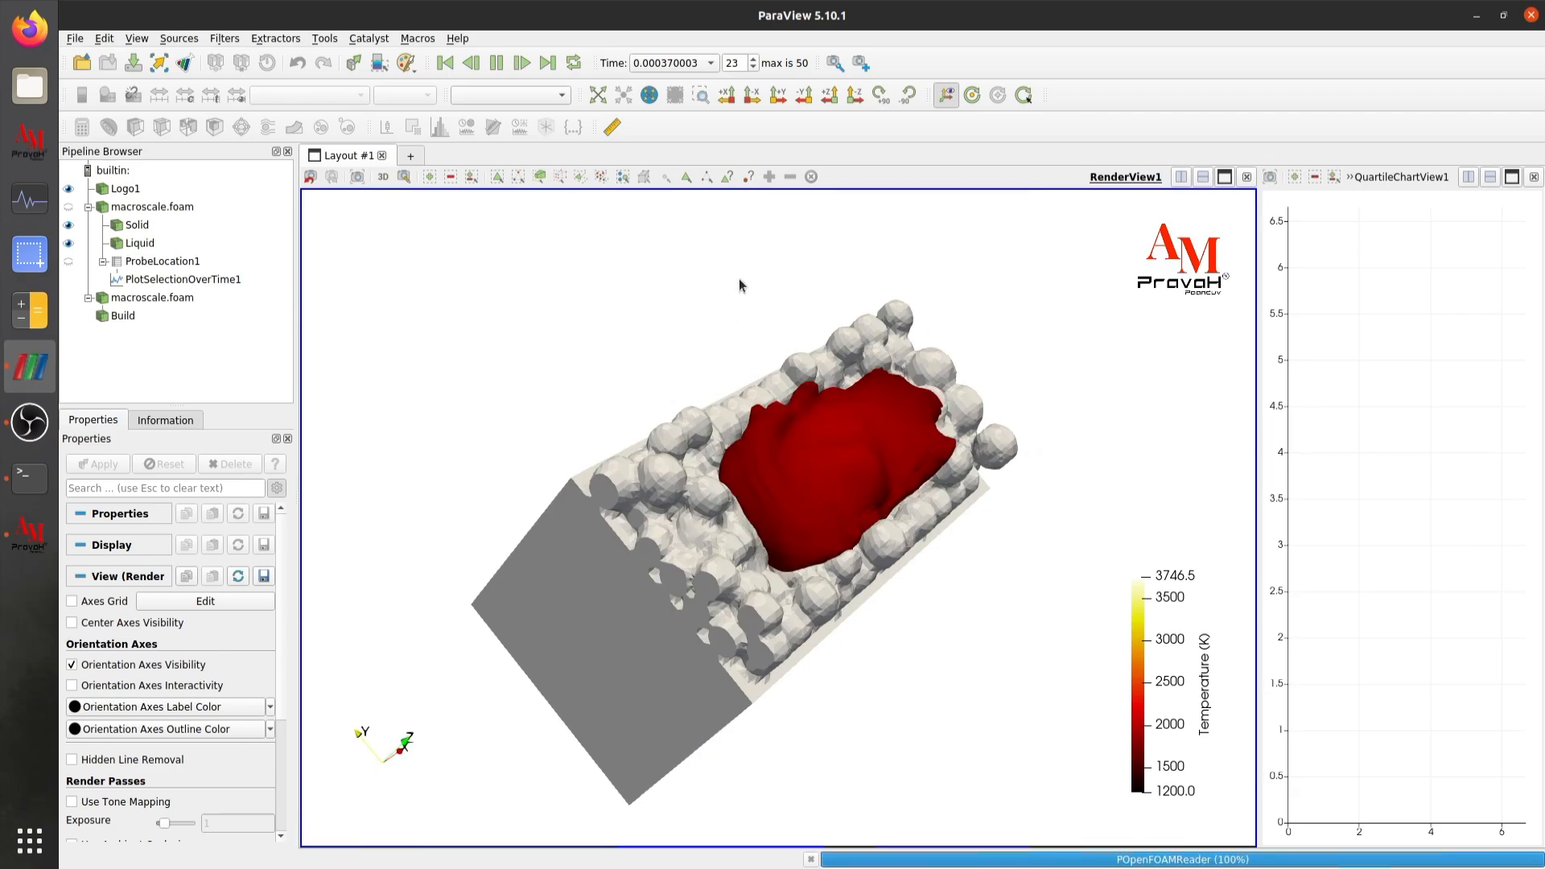
left_click(802, 96)
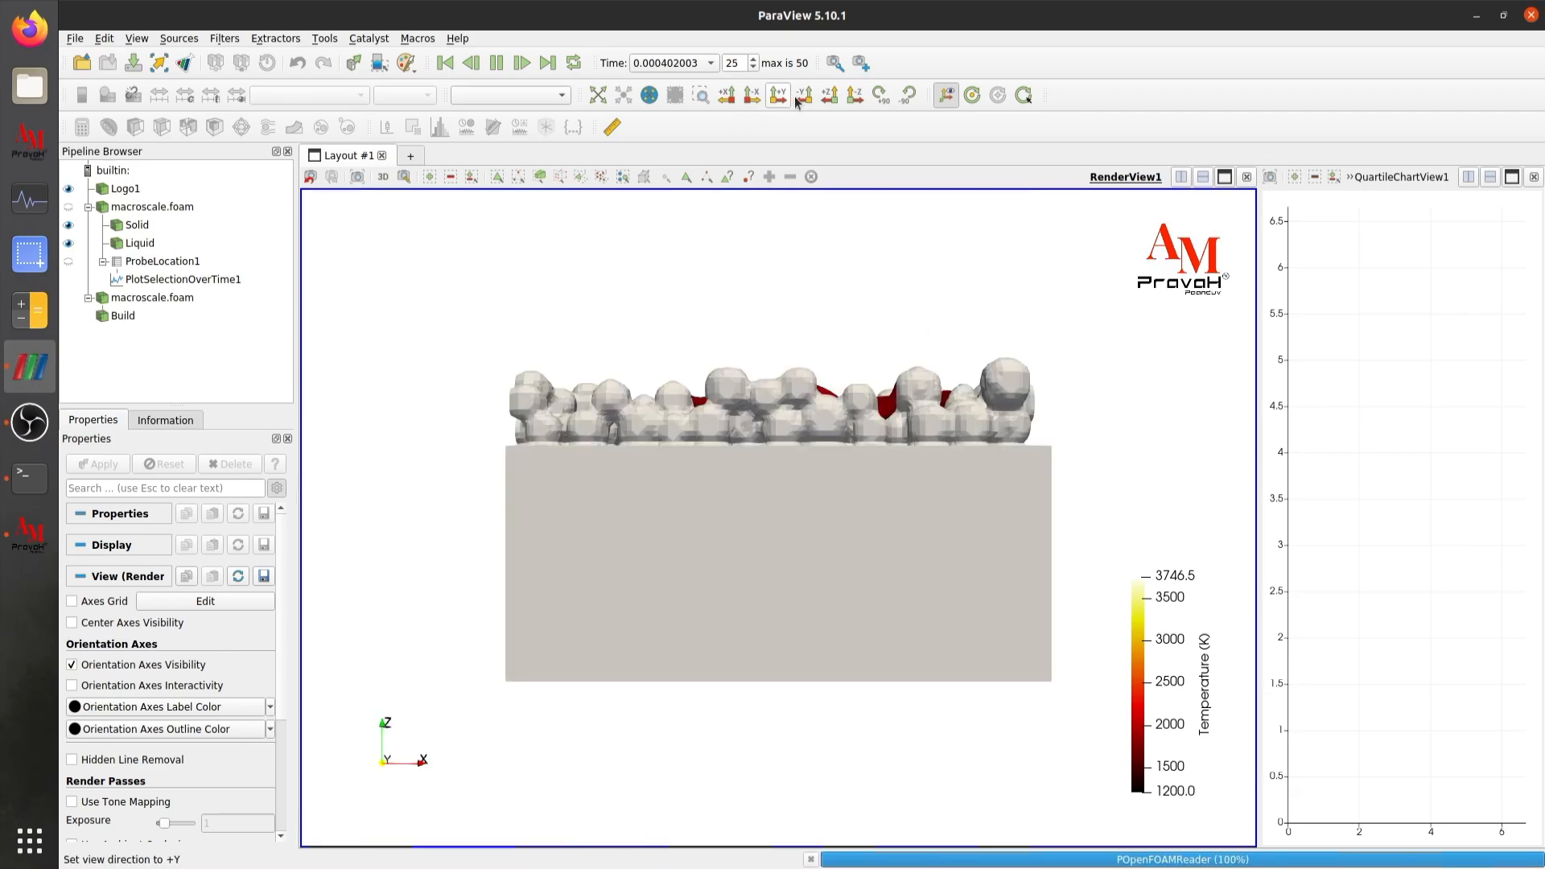
left_click(753, 97)
left_click(859, 97)
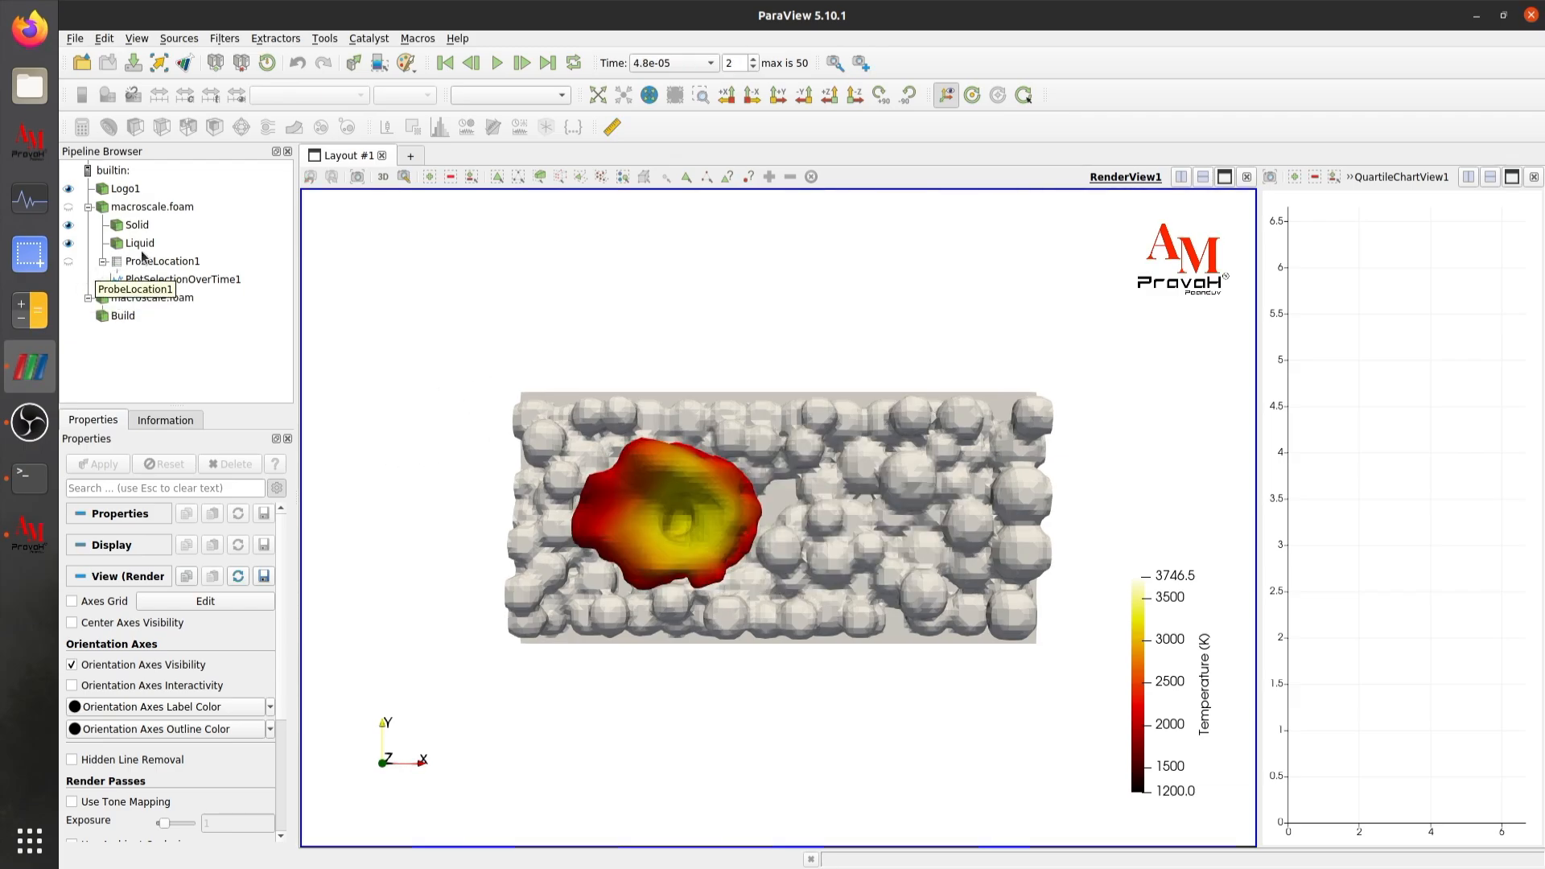
Clip the Solid region with a Y-normal plane, inversion turned off, and view the cut along +Y.
left_click(777, 95)
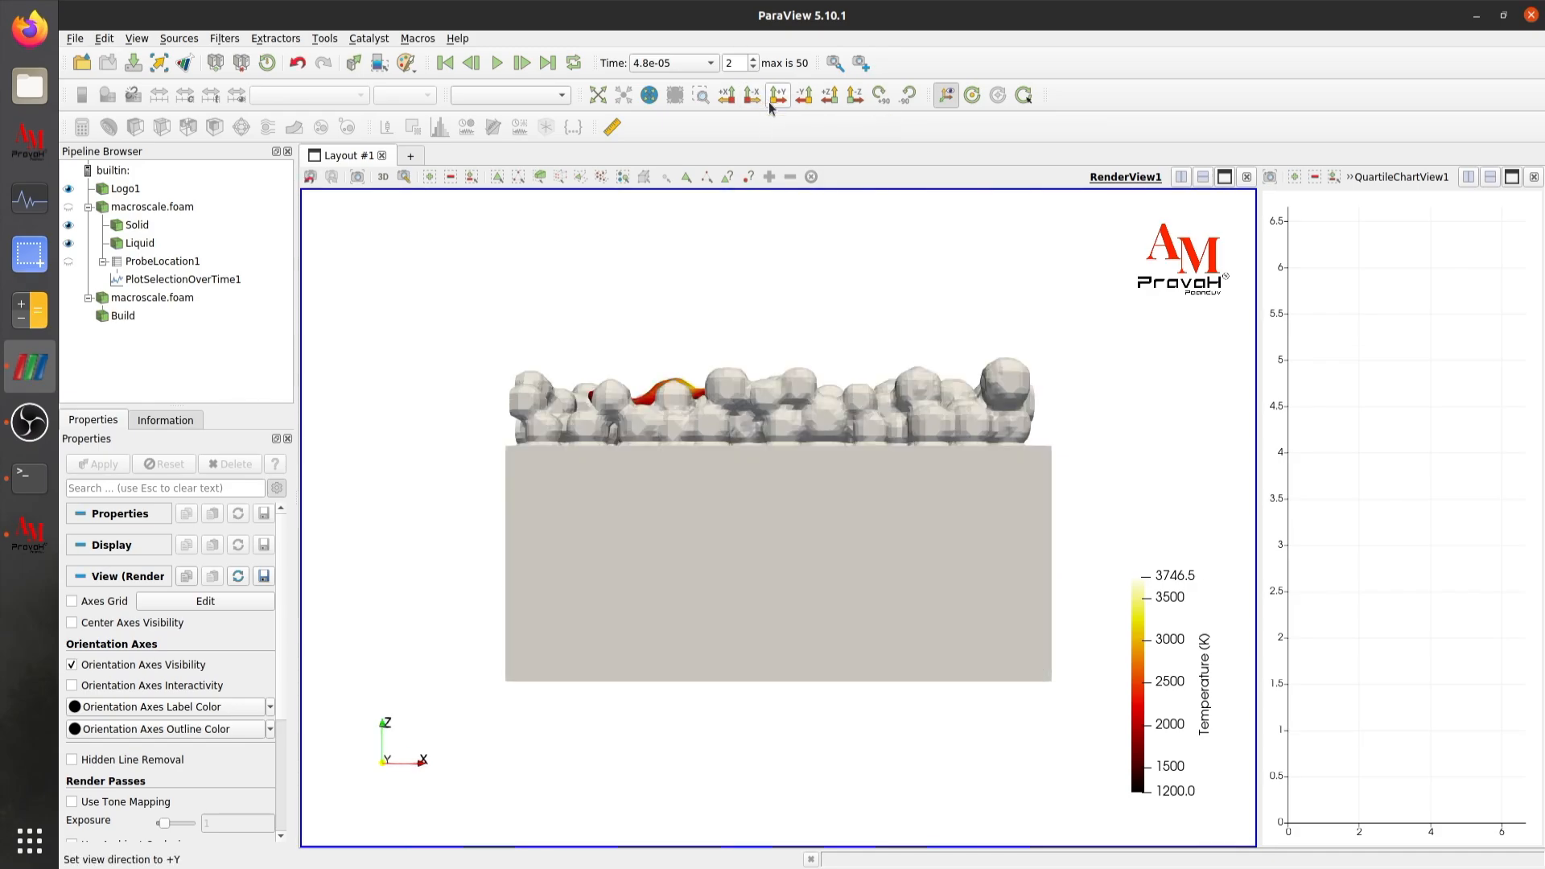
left_click(133, 228)
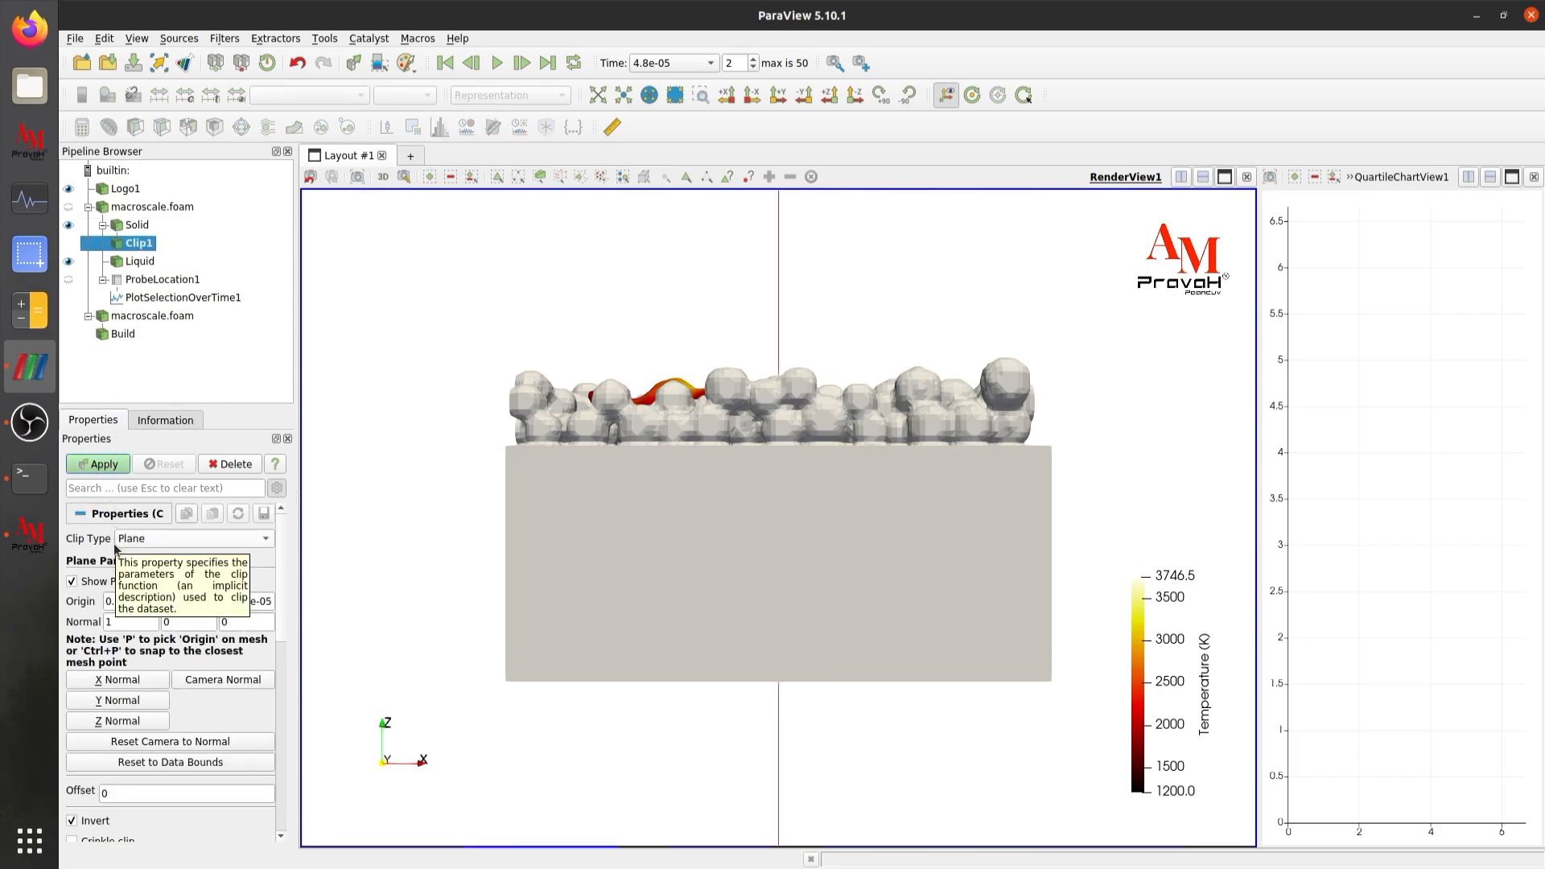
scroll(118, 551, "down", 1)
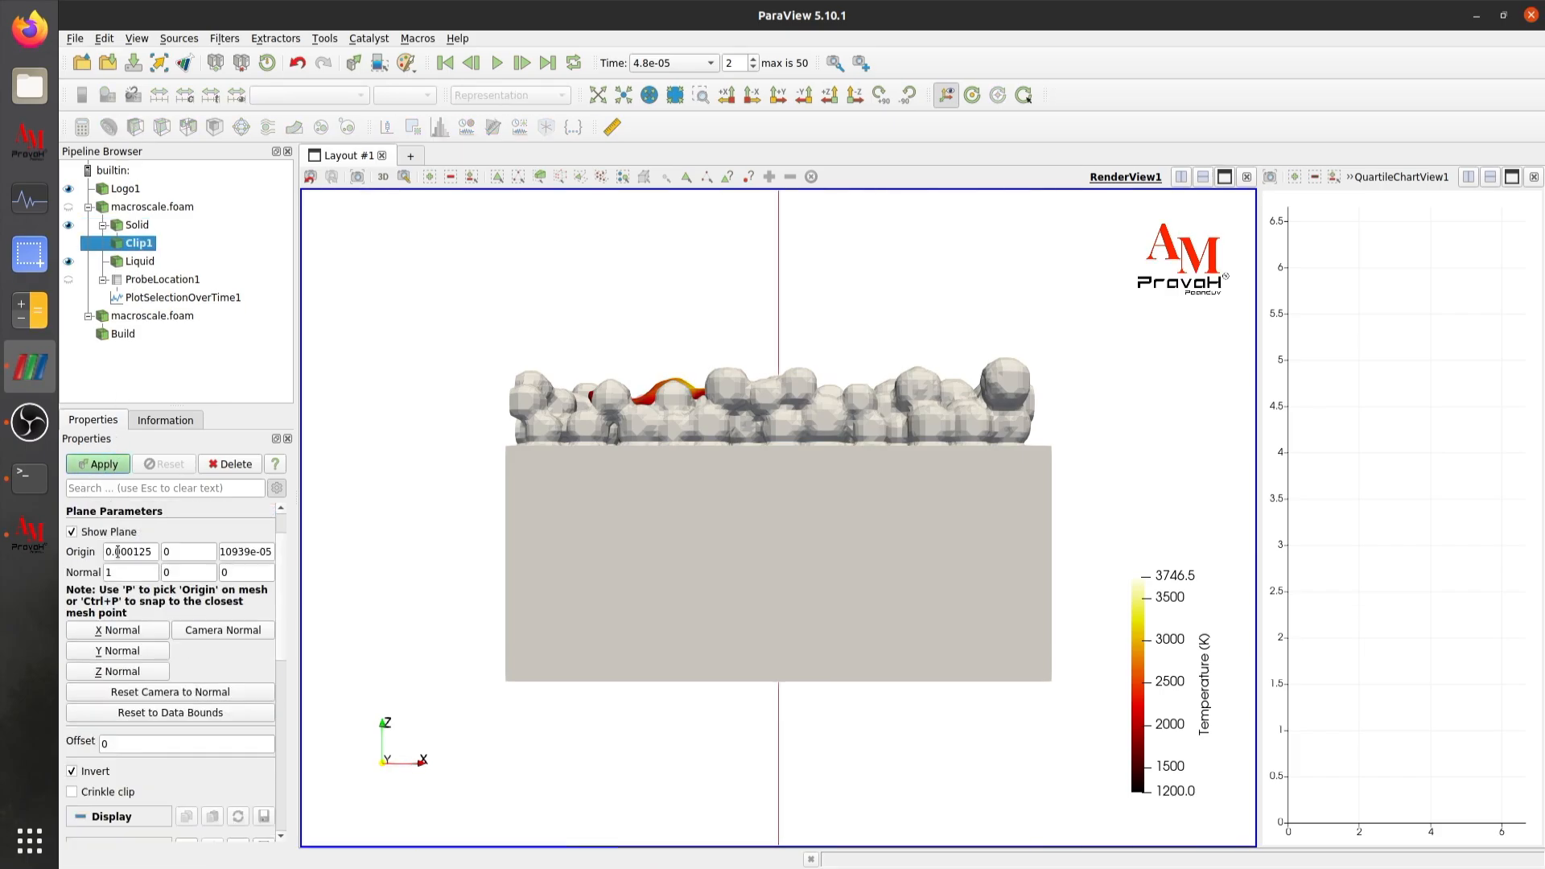
left_click(115, 654)
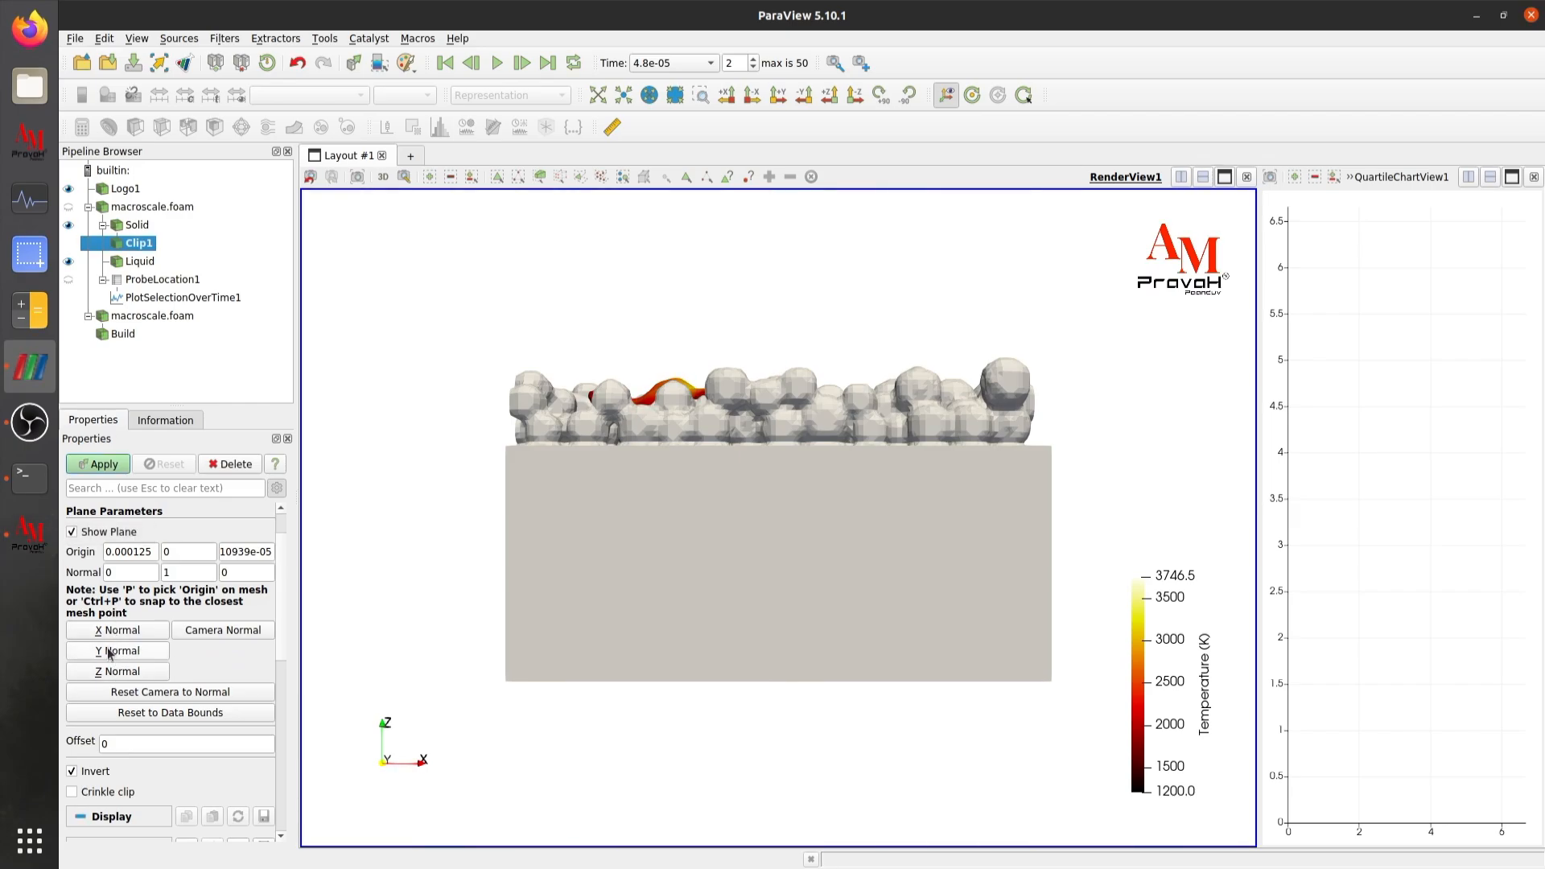
scroll(103, 685, "down", 2)
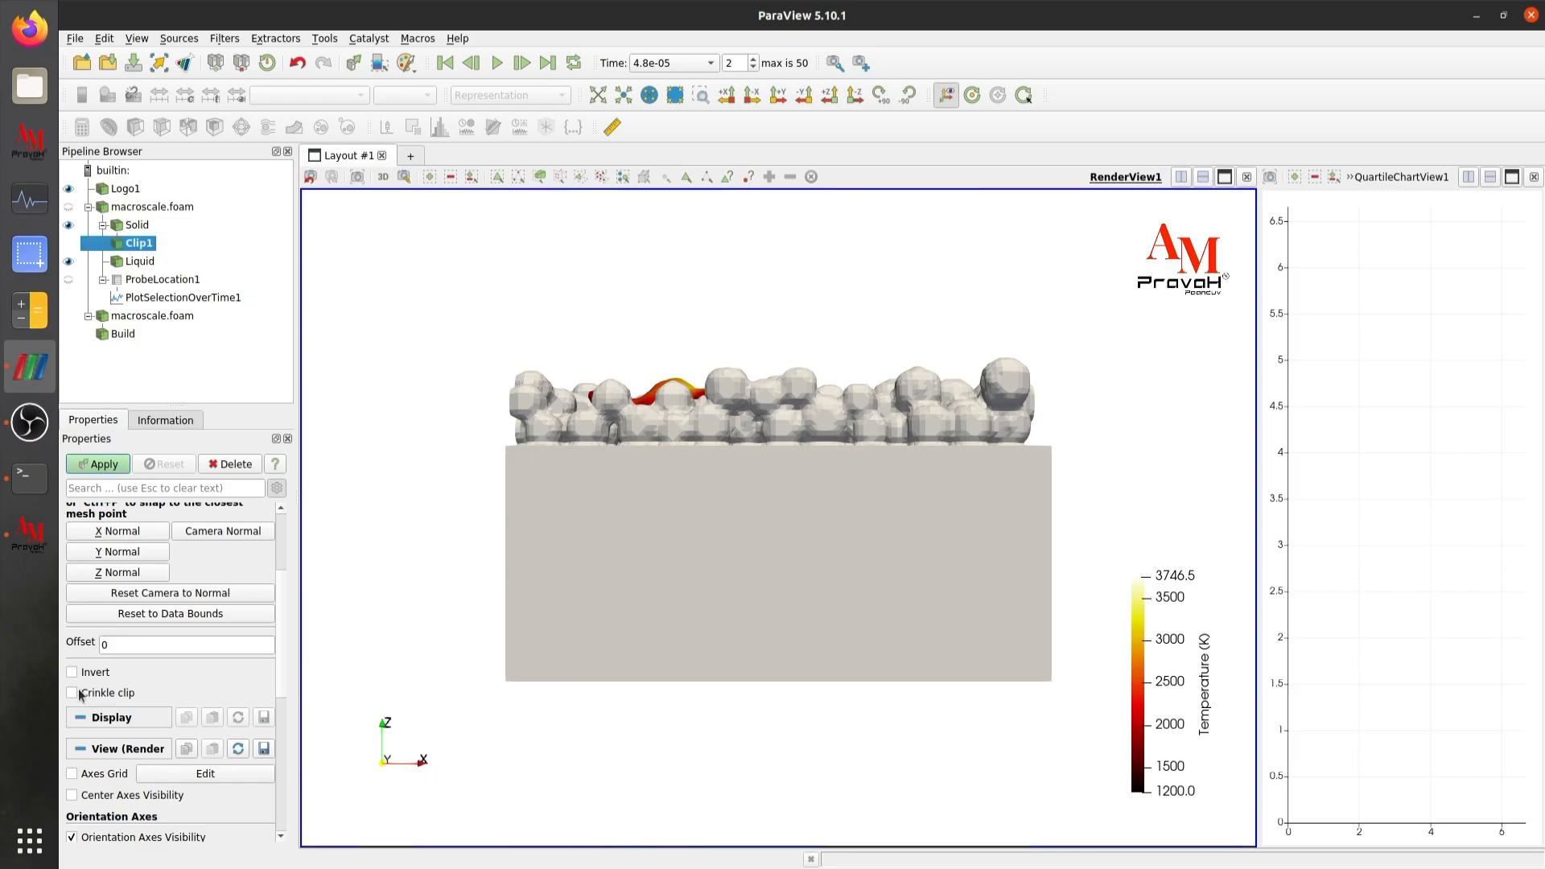
scroll(80, 696, "down", 5)
left_click(94, 466)
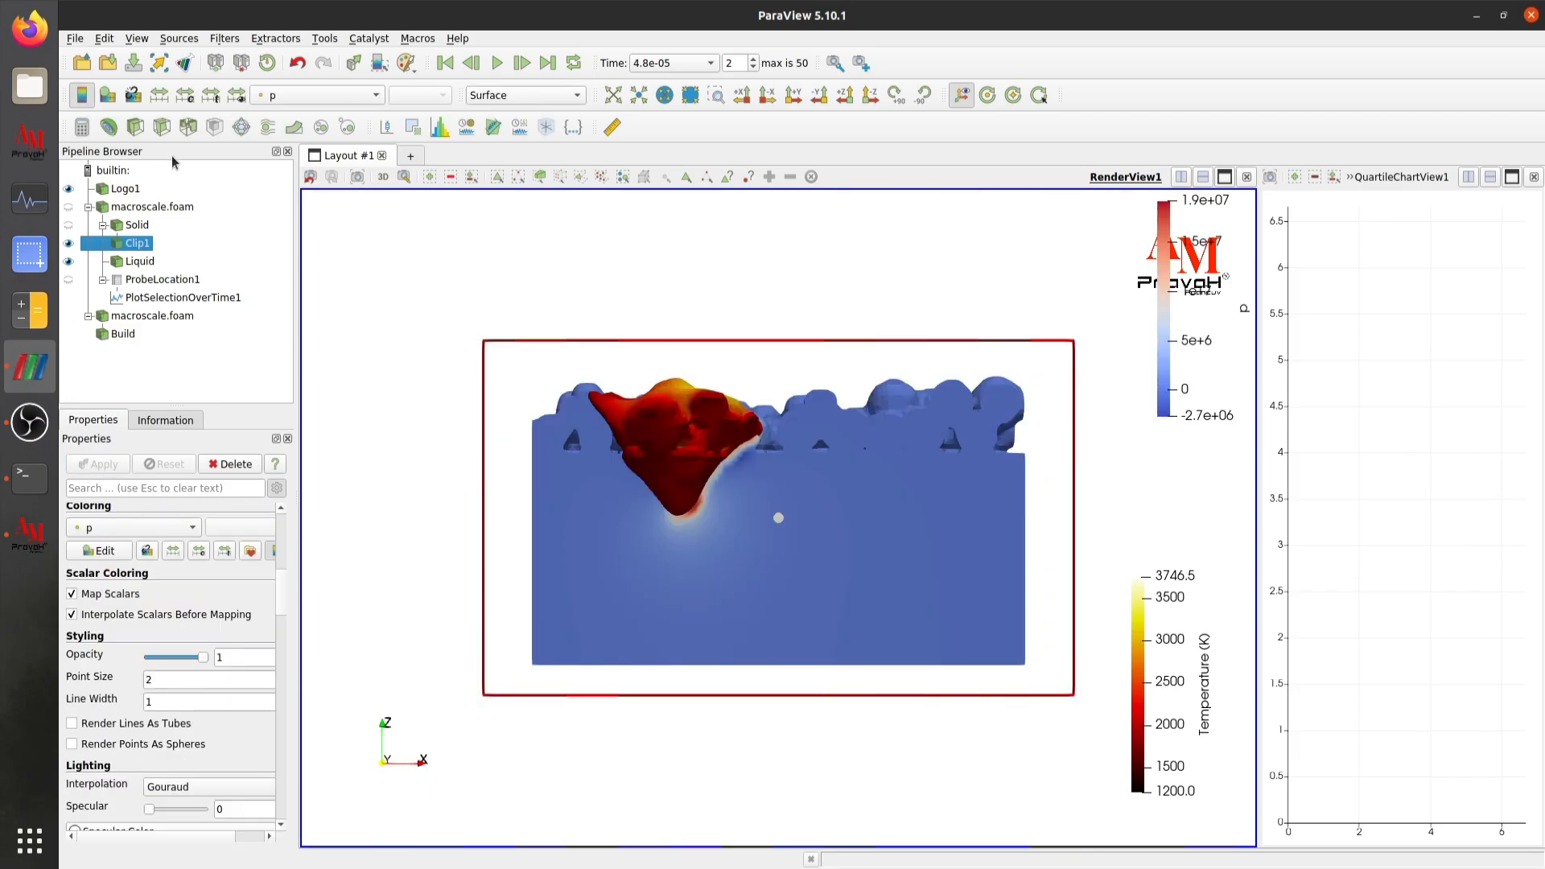
Play the clipped melt pool animation, hide the clip plane and move the pressure legend away from the logo to the model's other side.
left_click(495, 63)
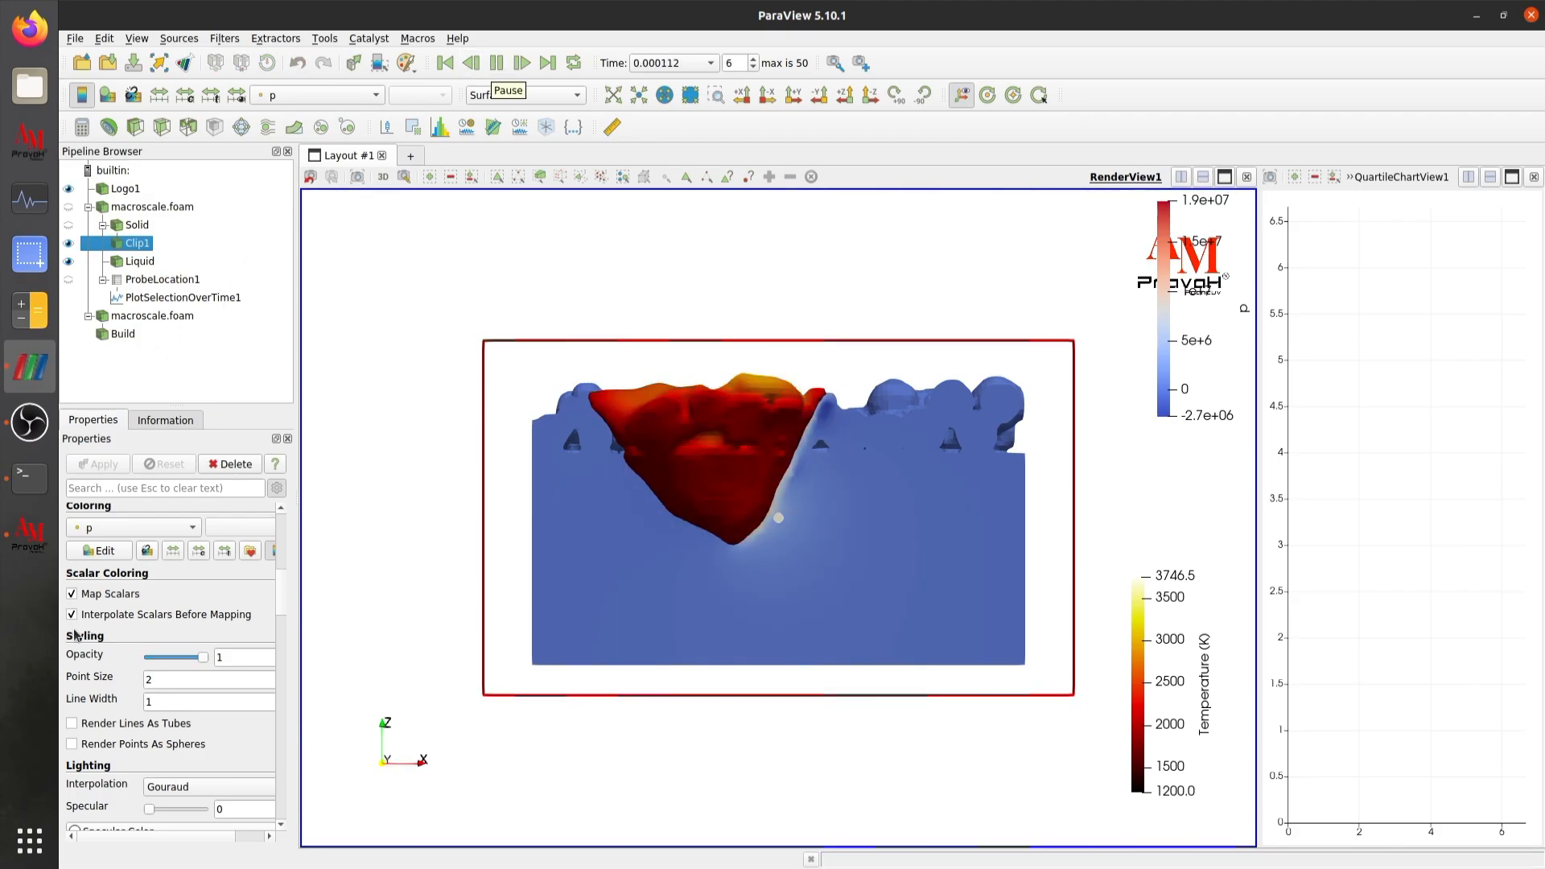
scroll(86, 613, "up", 4)
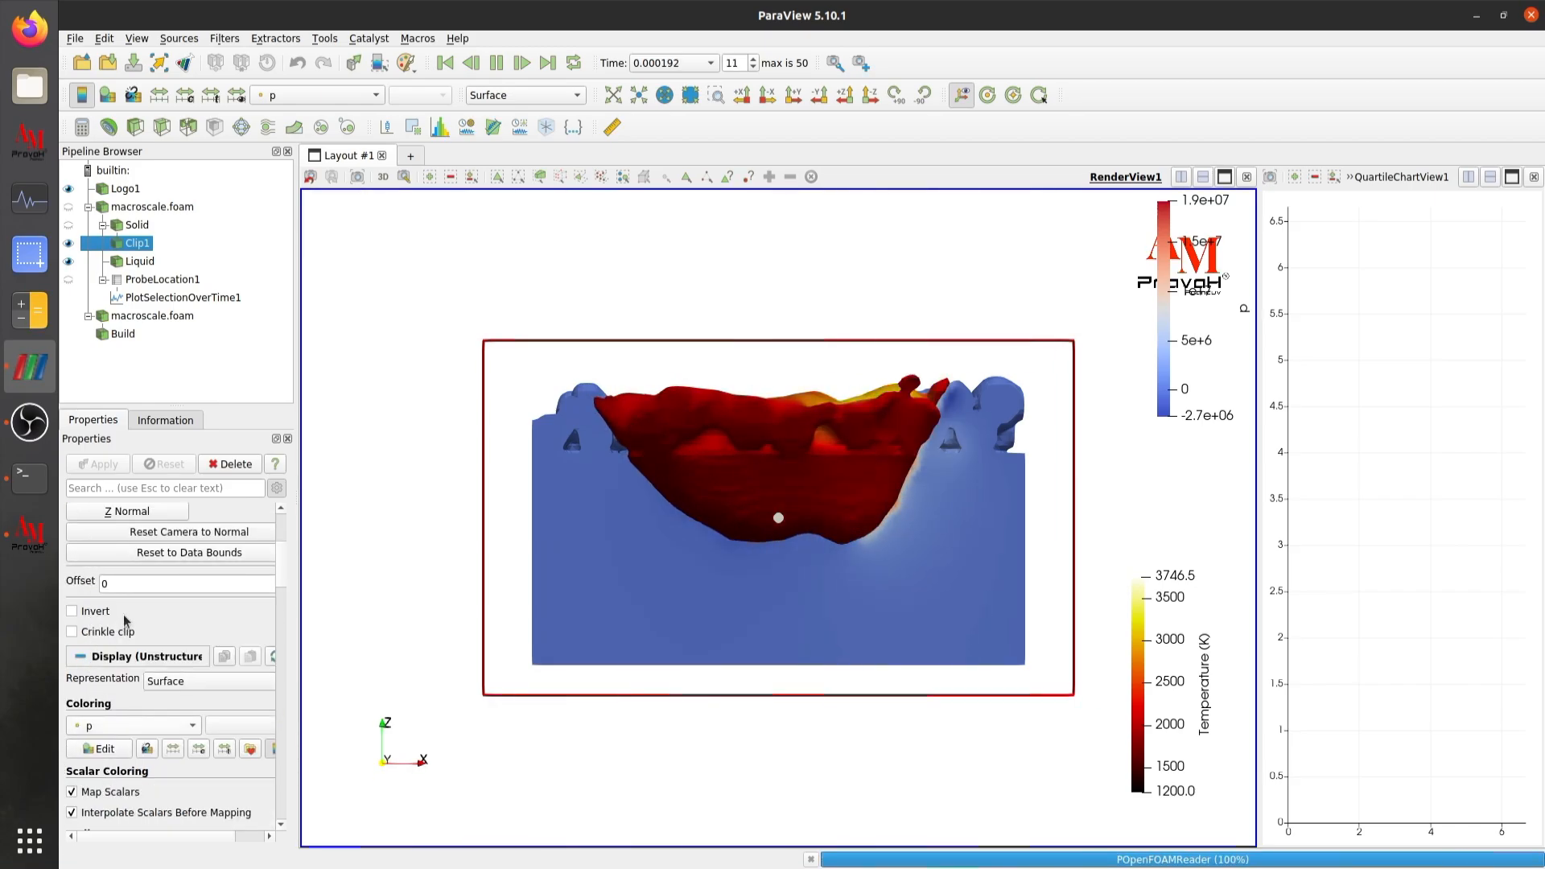
scroll(105, 571, "up", 5)
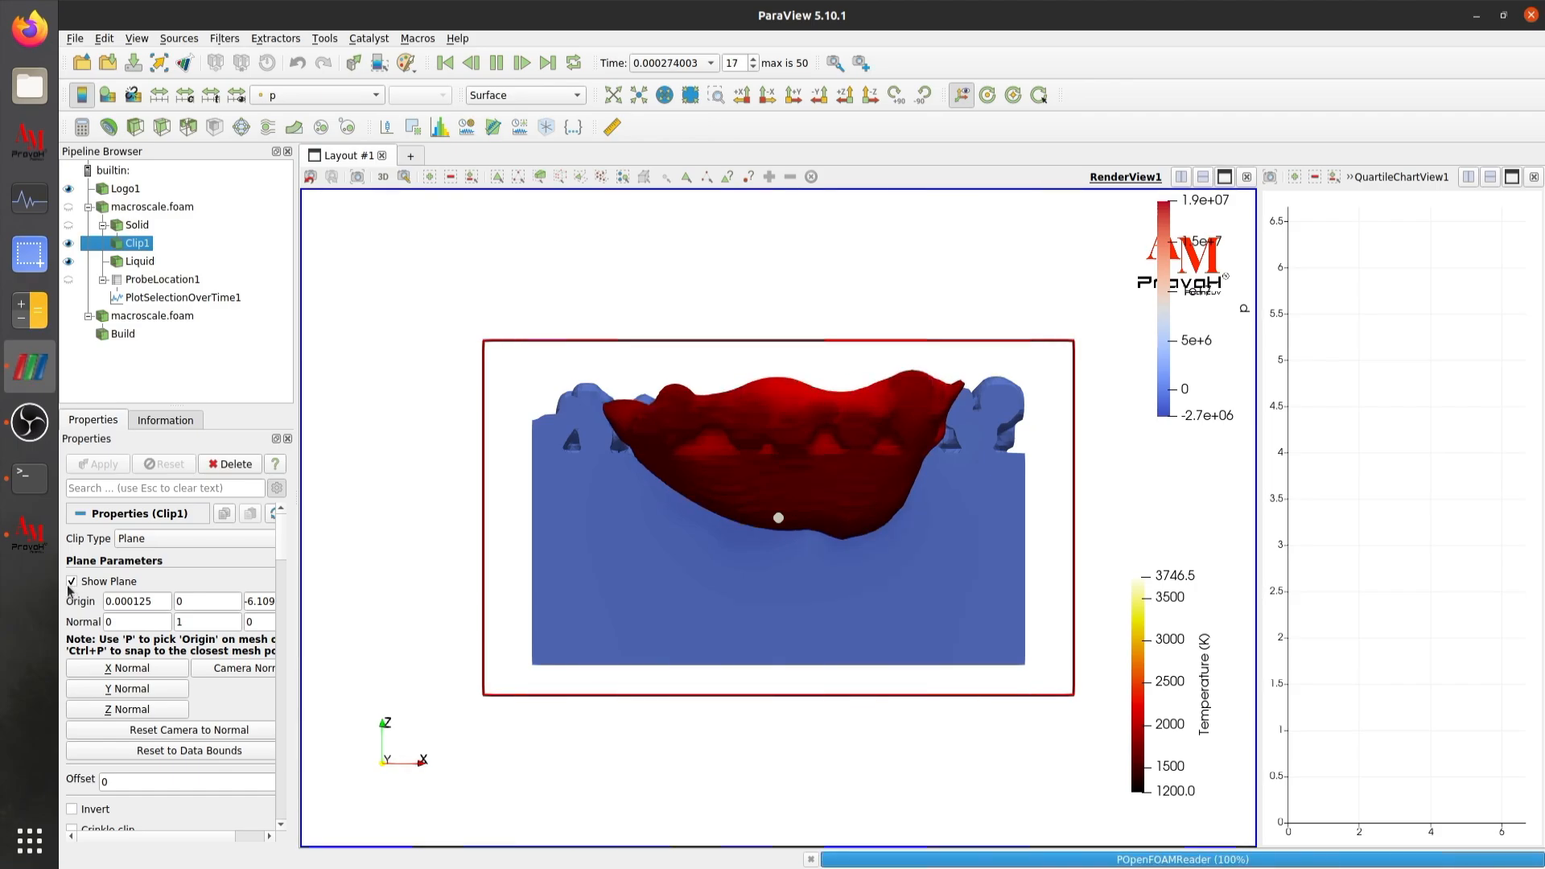
left_click(86, 581)
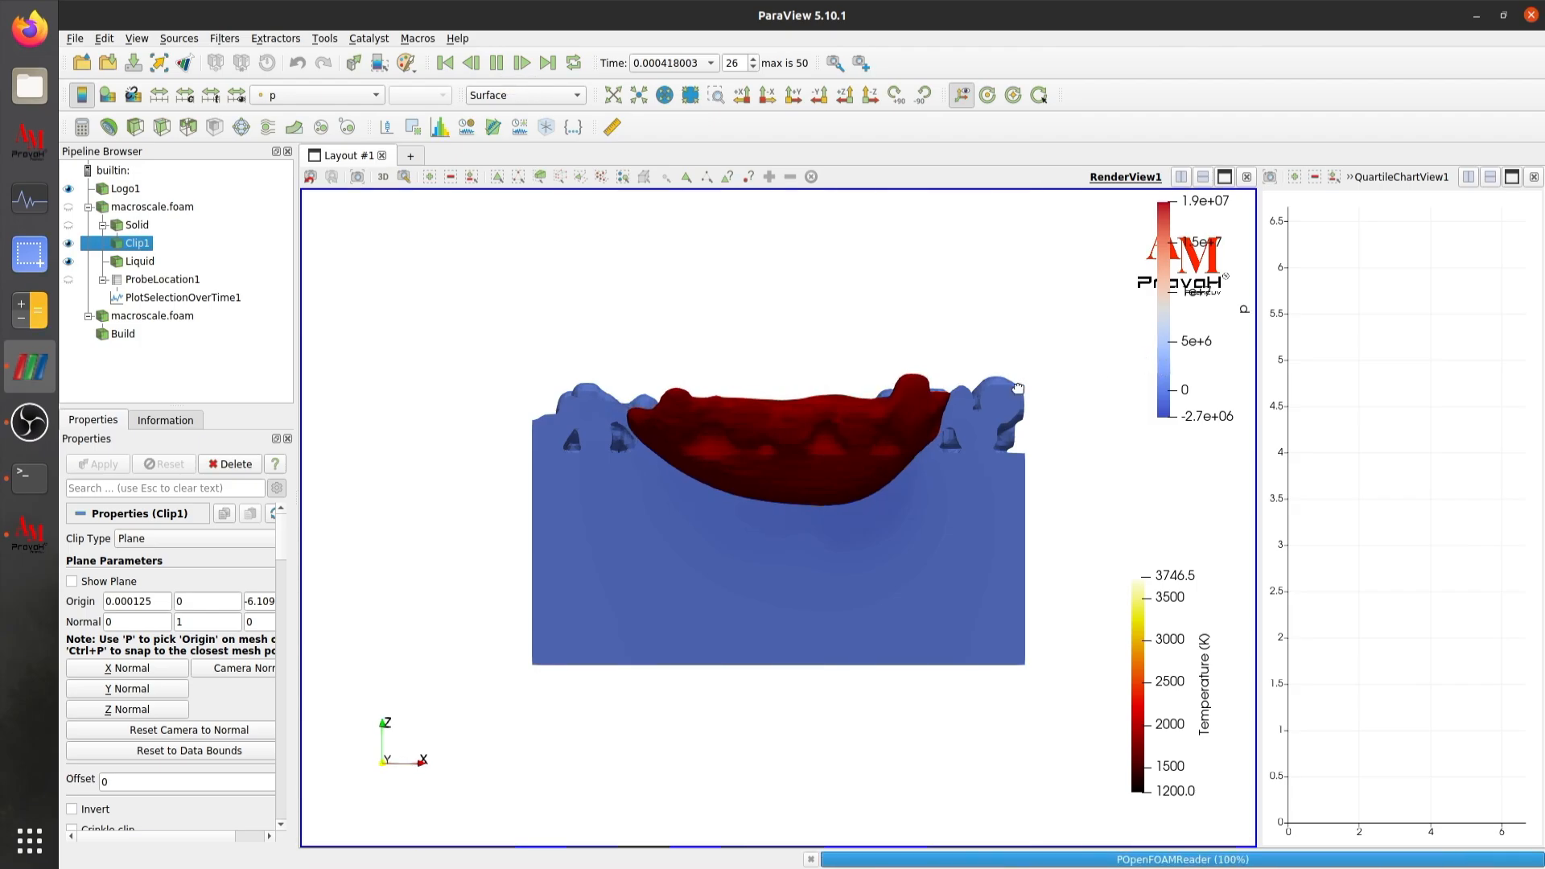
left_click_drag(1162, 368, 803, 586)
left_click_drag(562, 640, 372, 431)
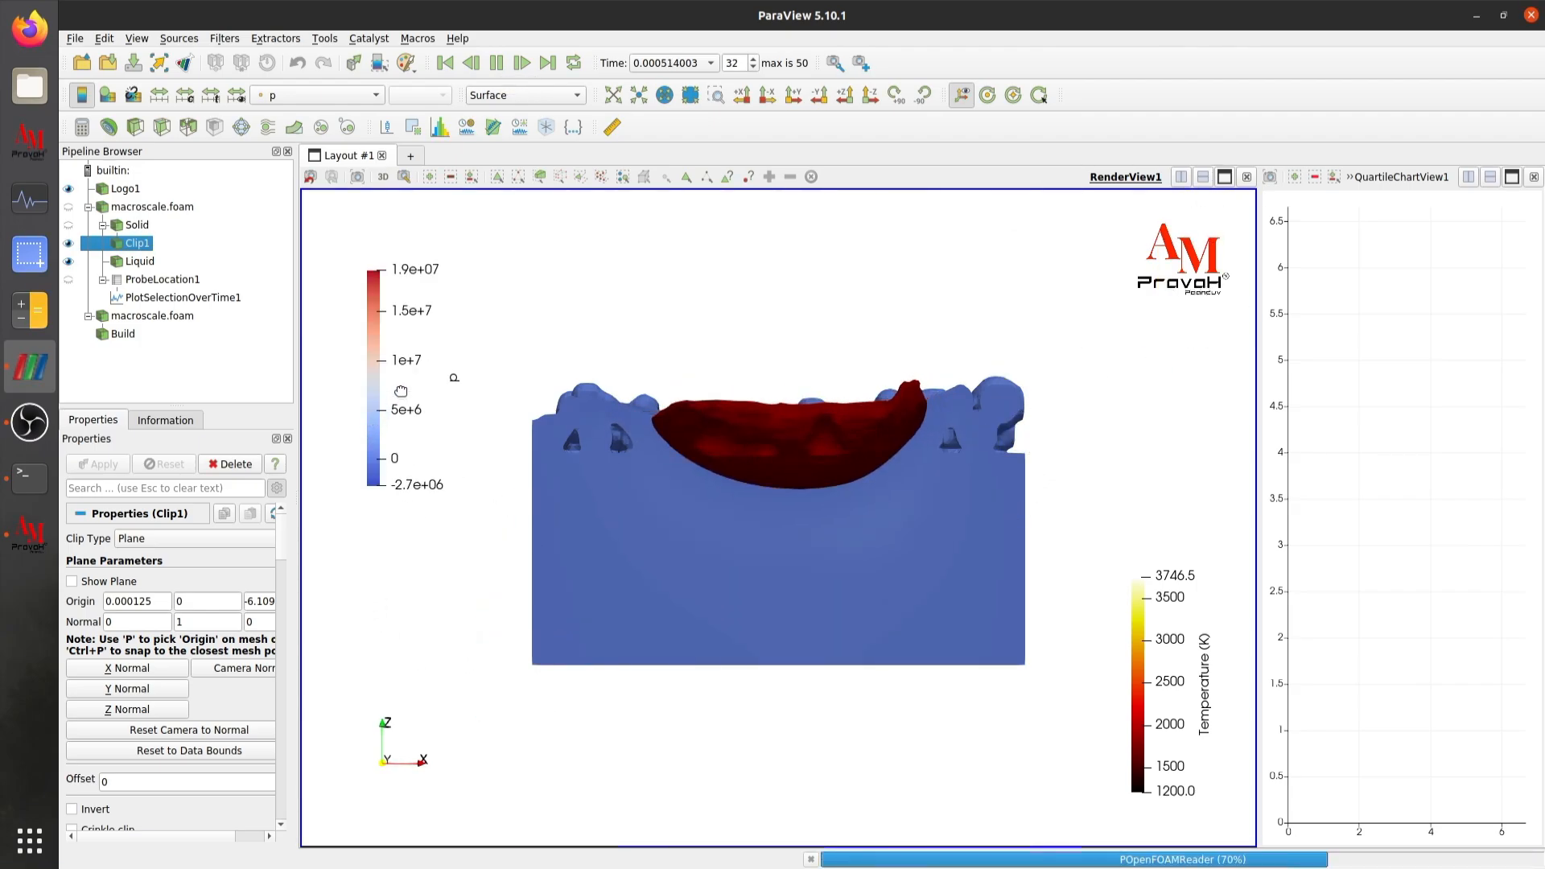